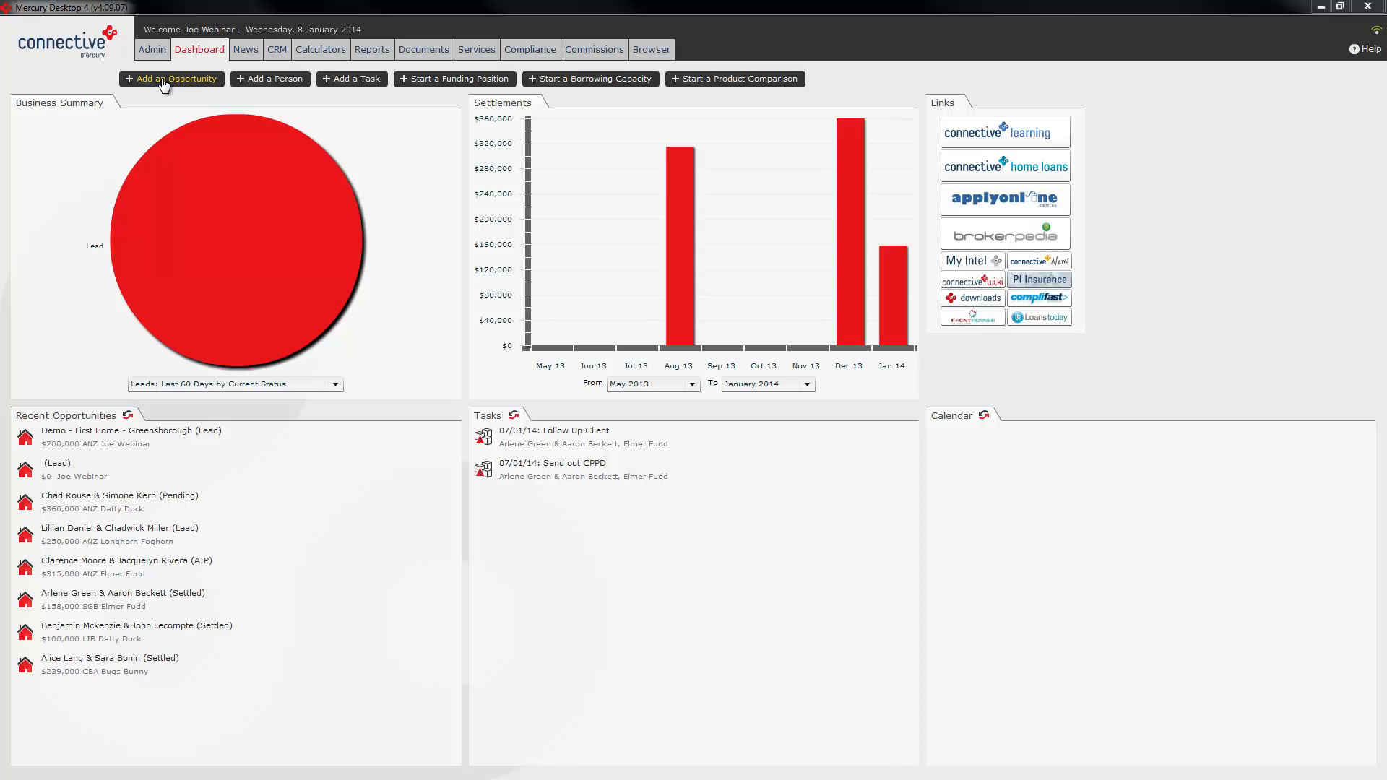
# Create a new Home Loans opportunity in the CRM and enter the client's name and street as the transaction name
pyautogui.click(279, 52)
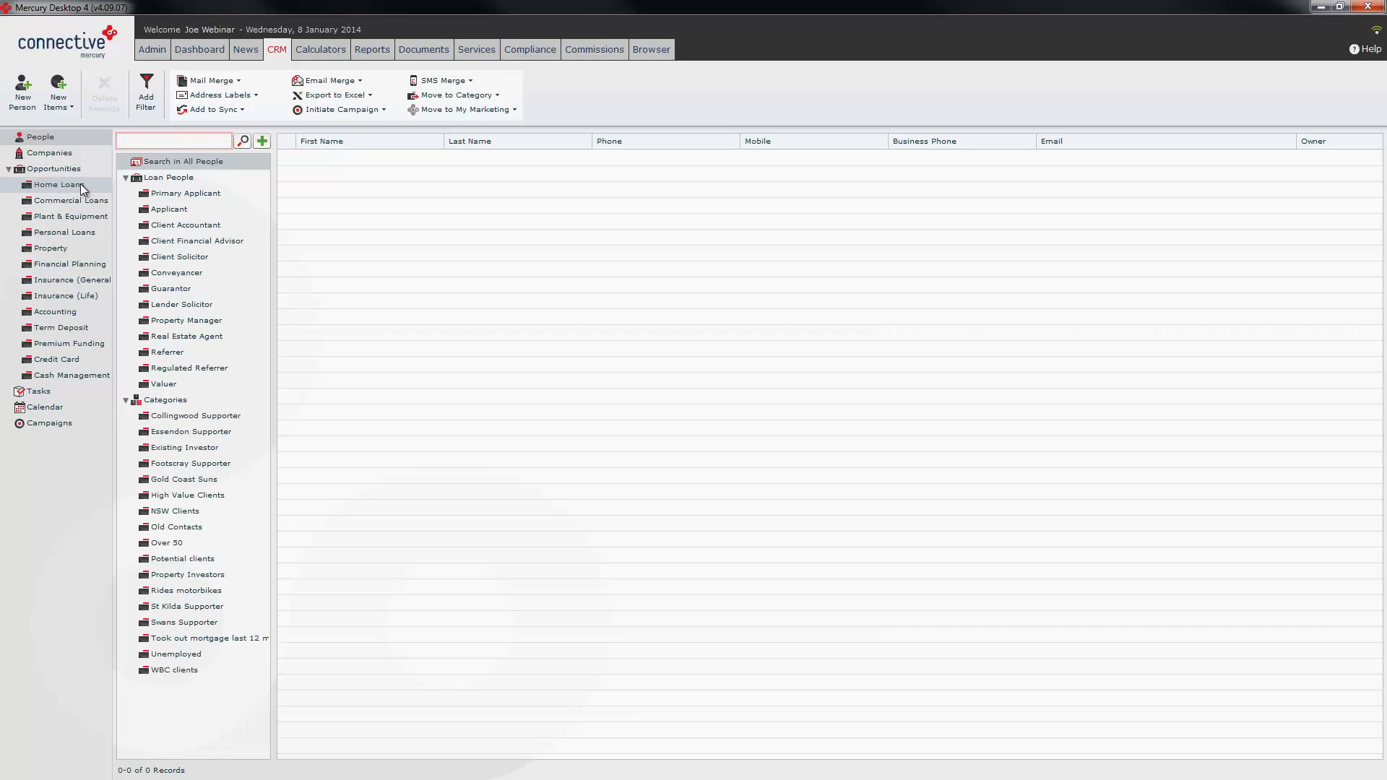
pyautogui.click(57, 184)
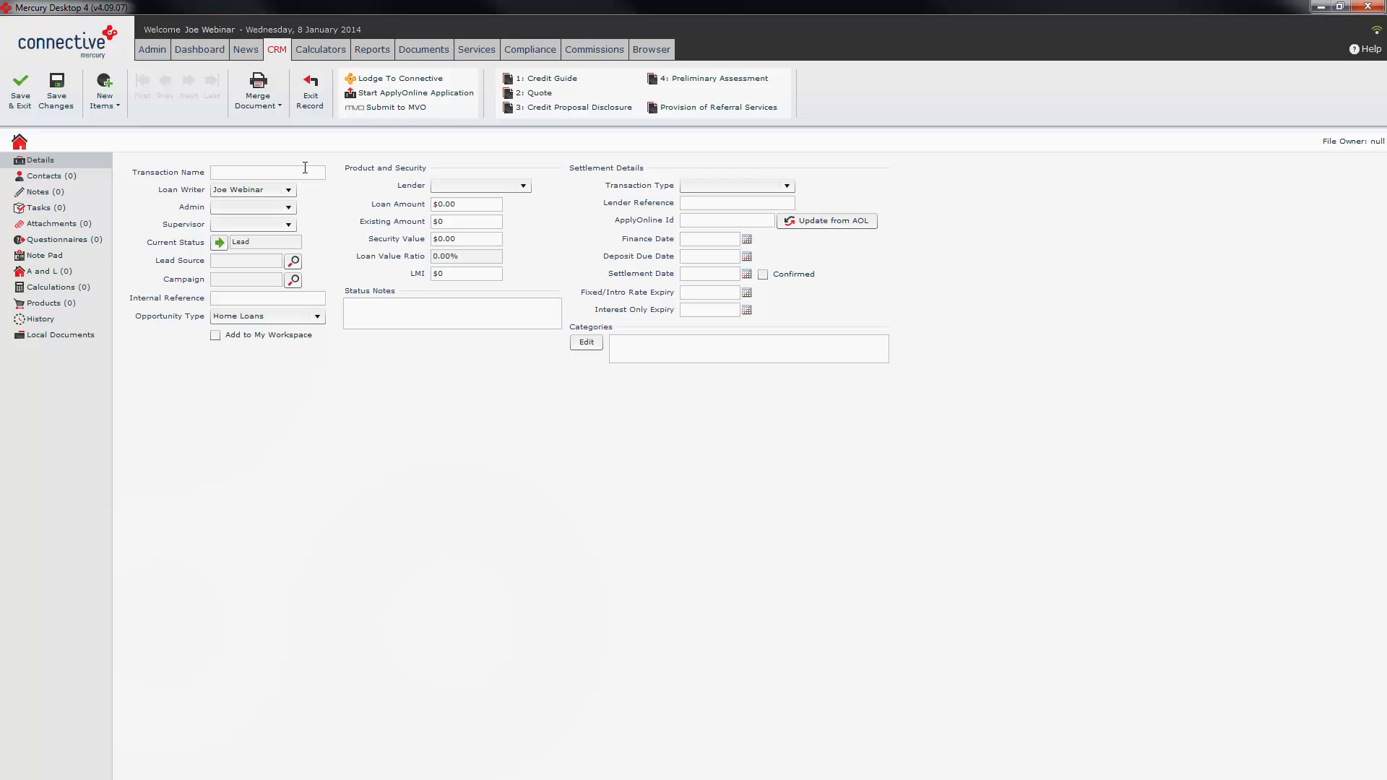
pyautogui.click(256, 174)
pyautogui.write('Smith A - Geewan Crt')
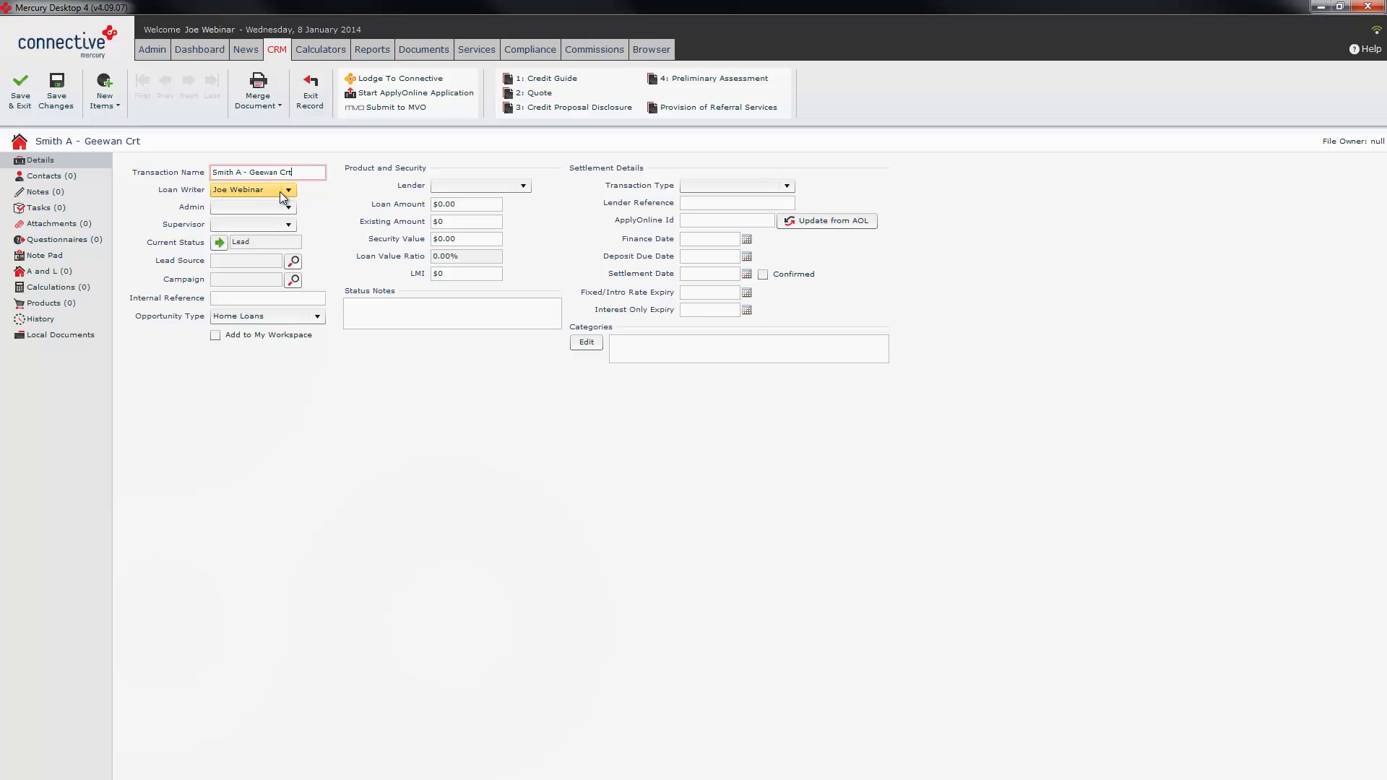
# Review the available choices for the opportunity's Loan Writer, Admin and Supervisor
pyautogui.click(288, 189)
pyautogui.click(288, 190)
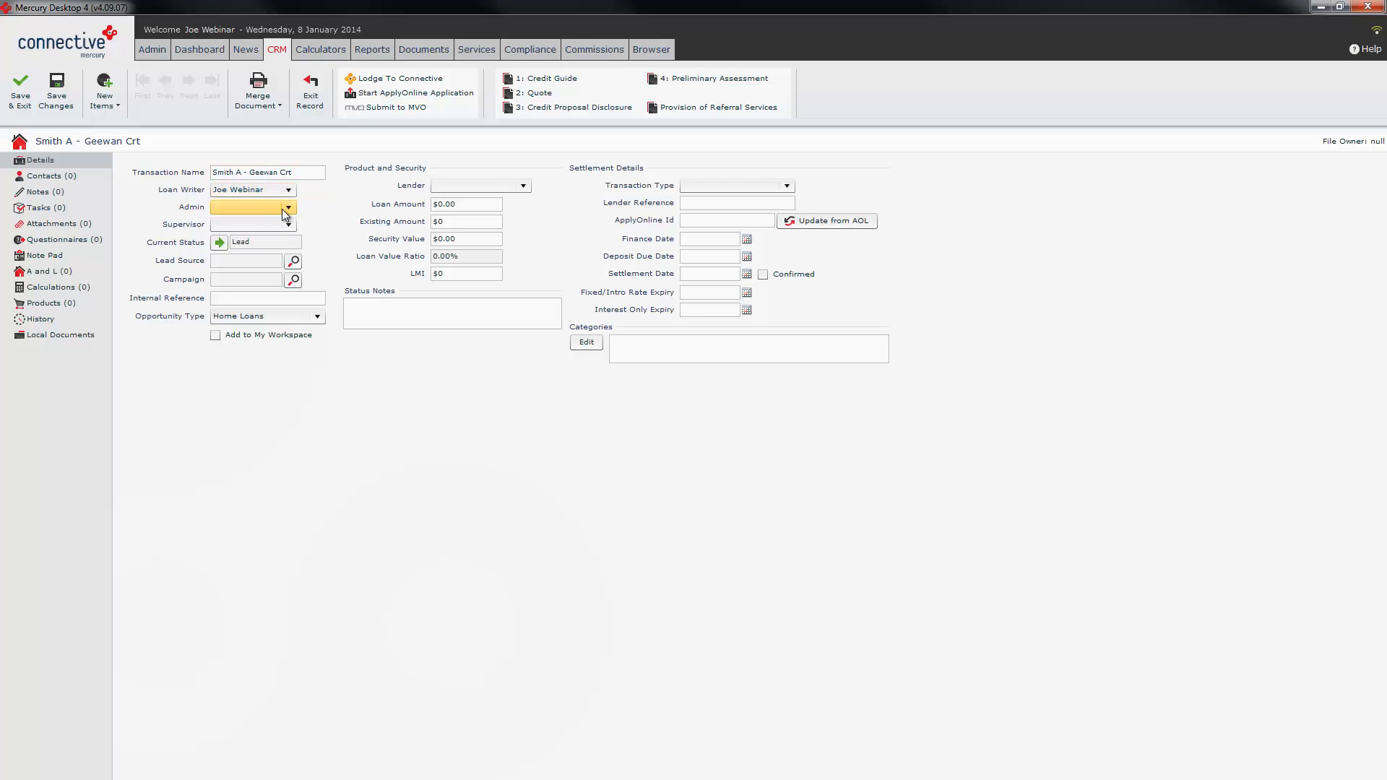
pyautogui.click(282, 210)
pyautogui.click(282, 208)
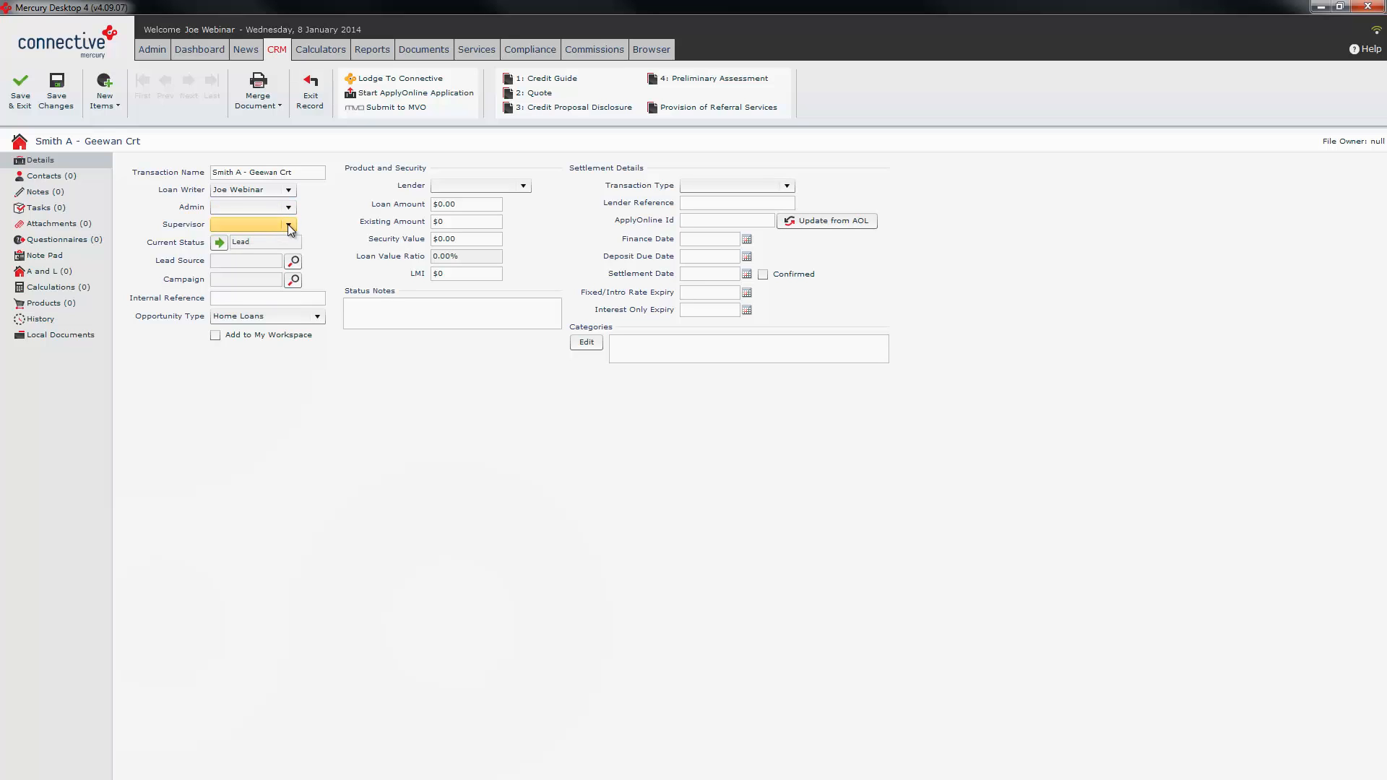
pyautogui.click(289, 225)
pyautogui.click(288, 225)
# Change the loan status to Lodged, keeping the effective date of 08/01/2014
pyautogui.click(220, 243)
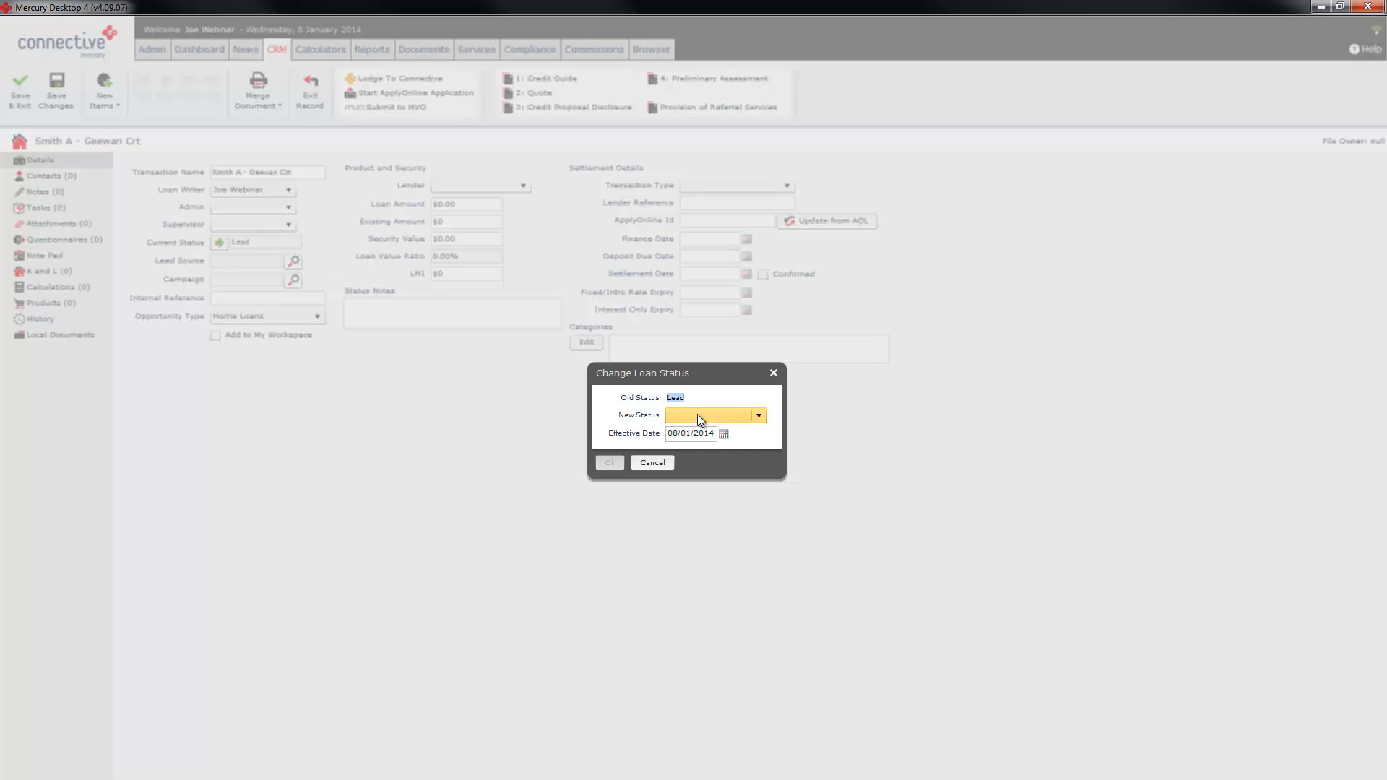
pyautogui.click(759, 417)
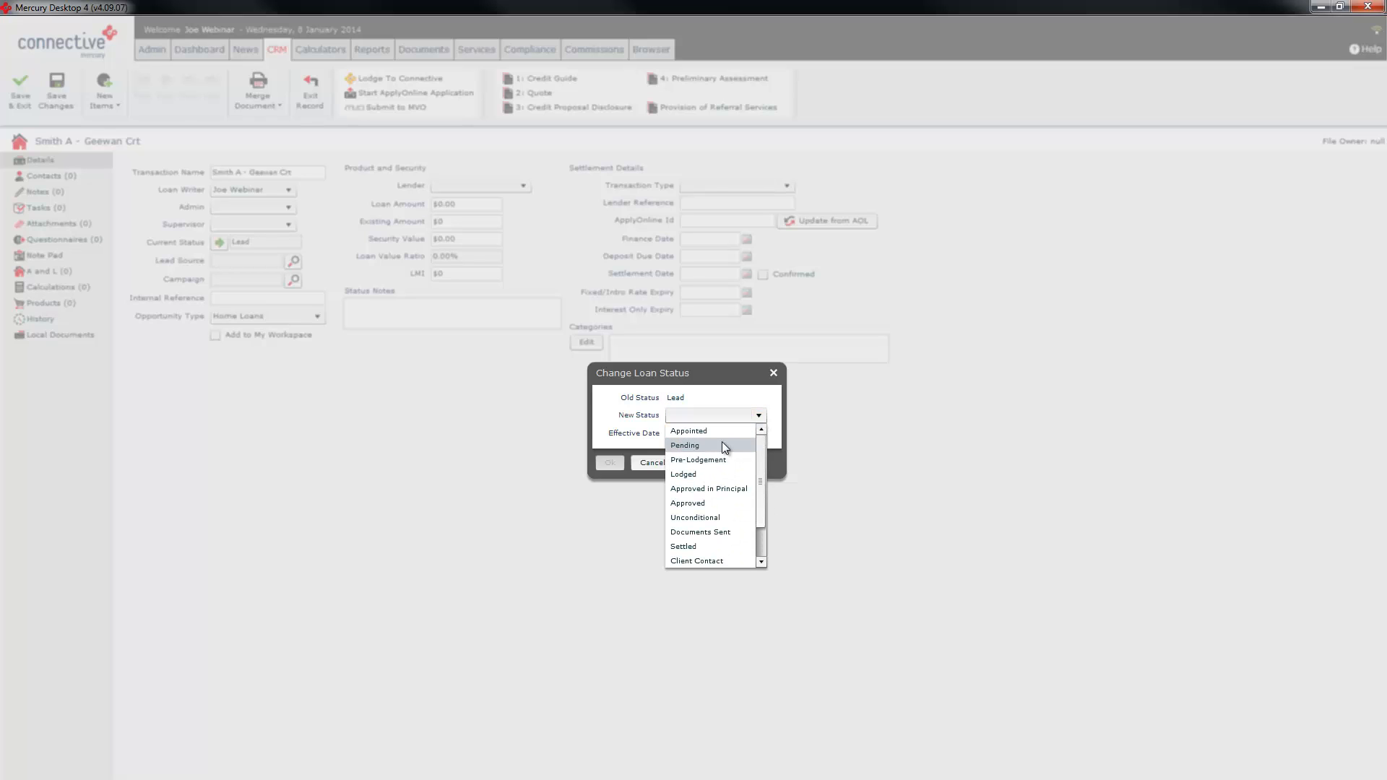
pyautogui.click(687, 476)
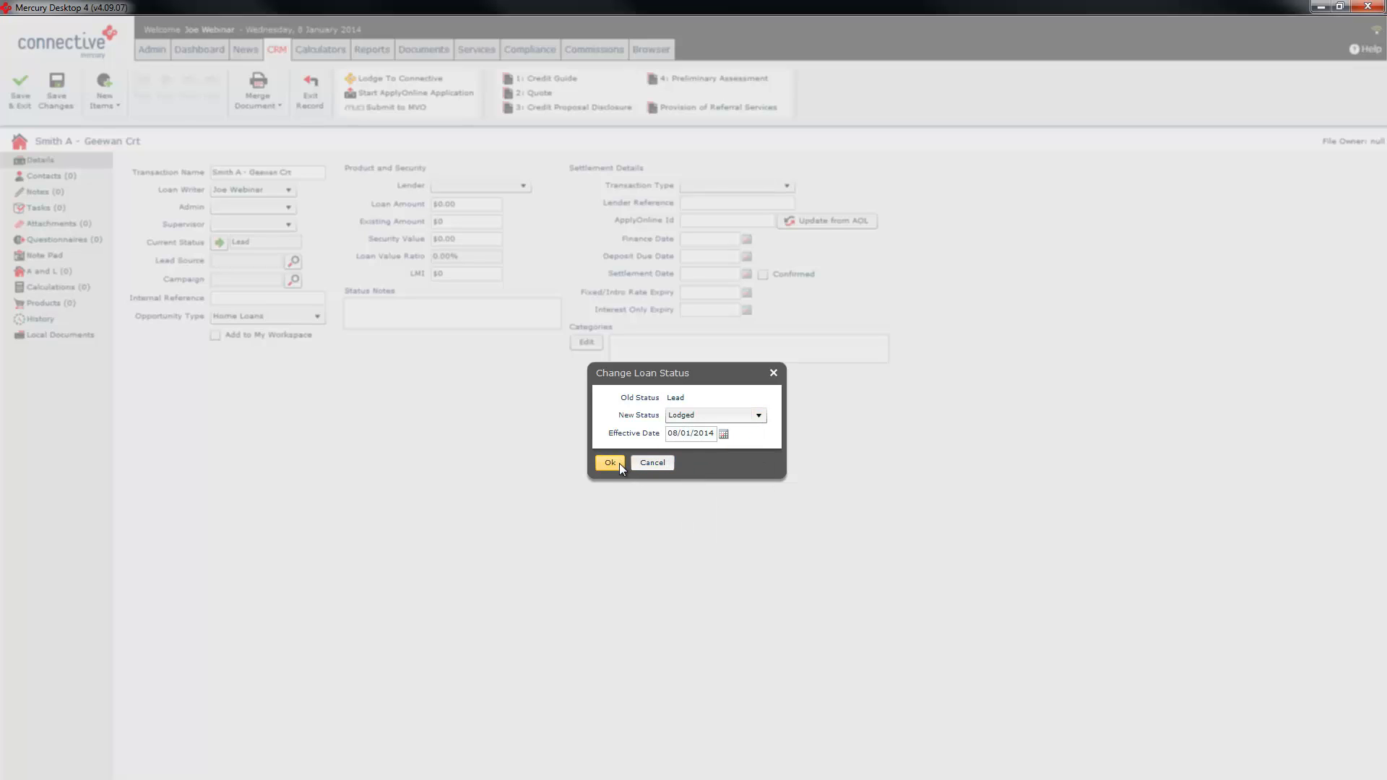
pyautogui.click(618, 463)
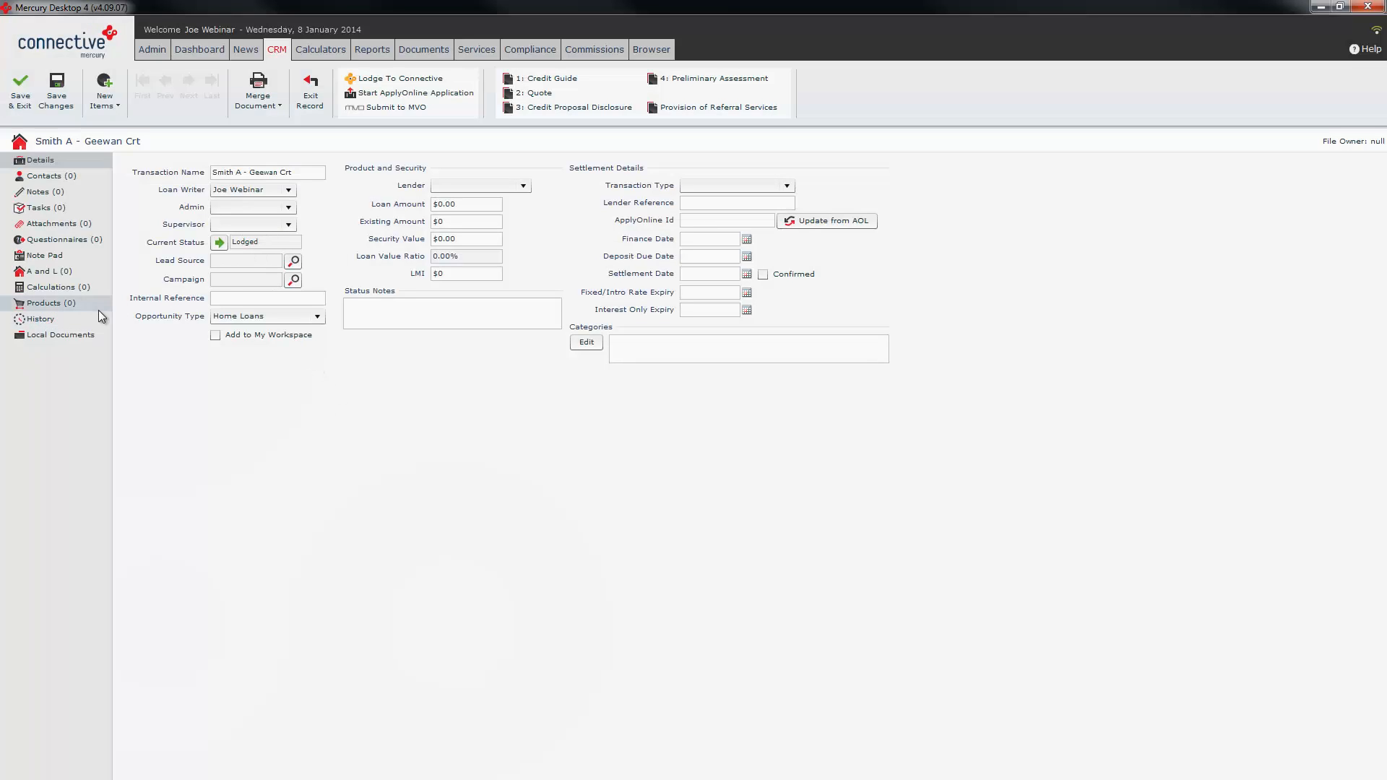
# Check the opportunity's status change history, including event dates and users, and return to its details
pyautogui.click(54, 322)
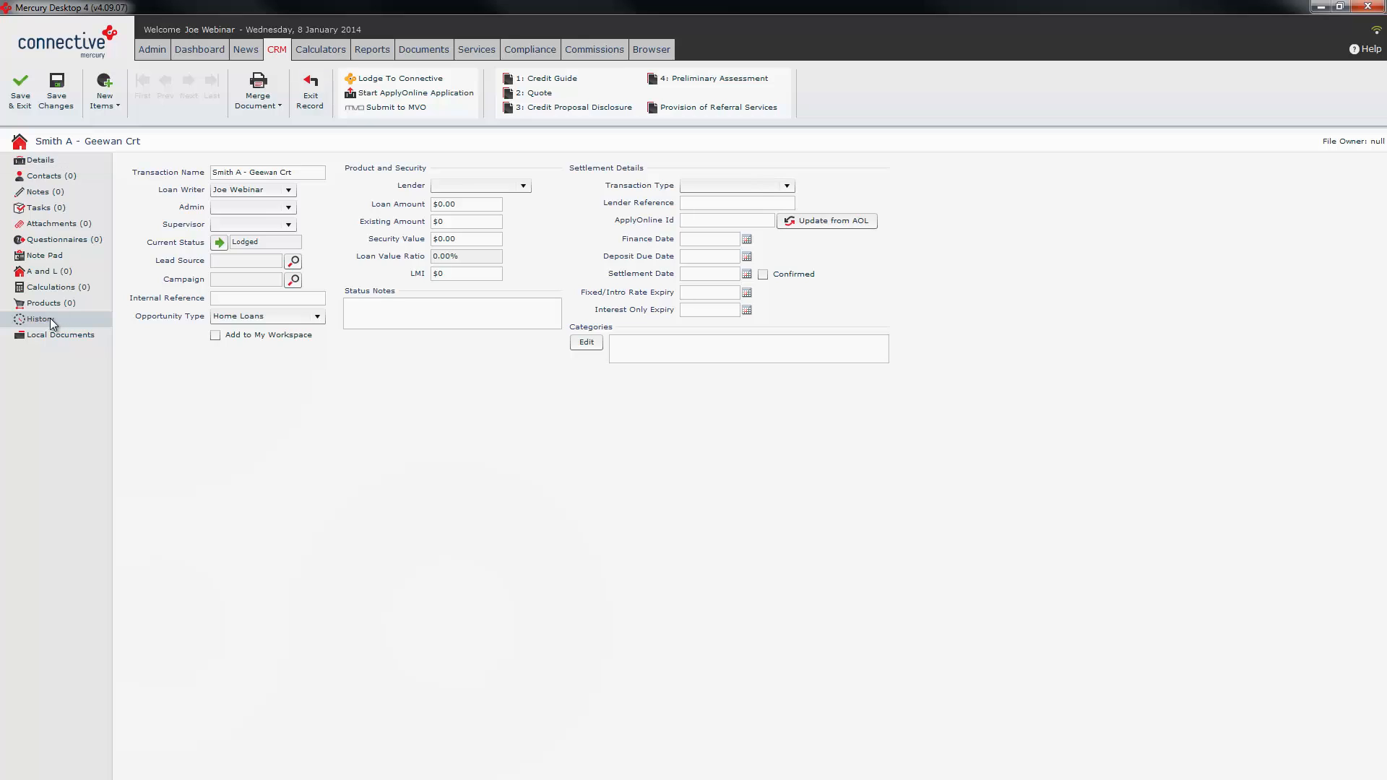
pyautogui.click(745, 224)
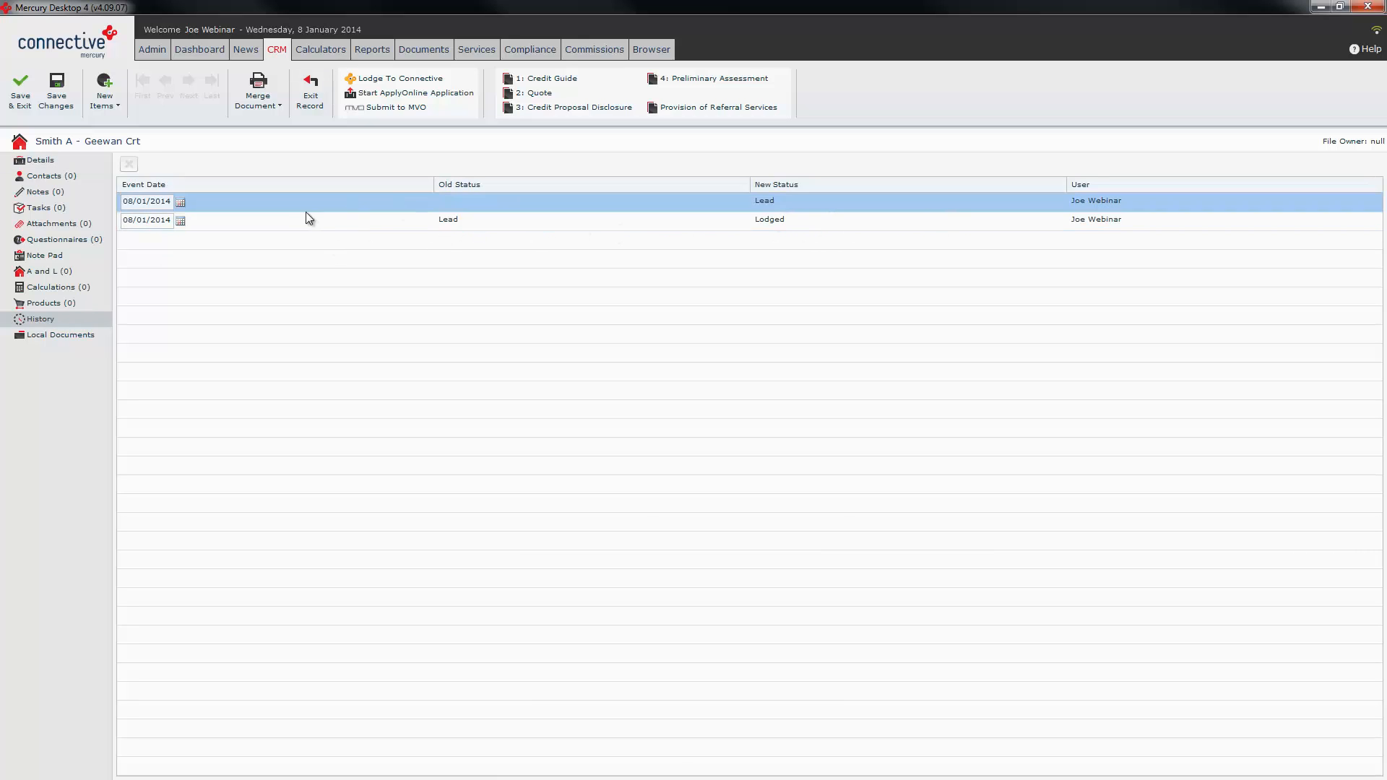
pyautogui.click(41, 162)
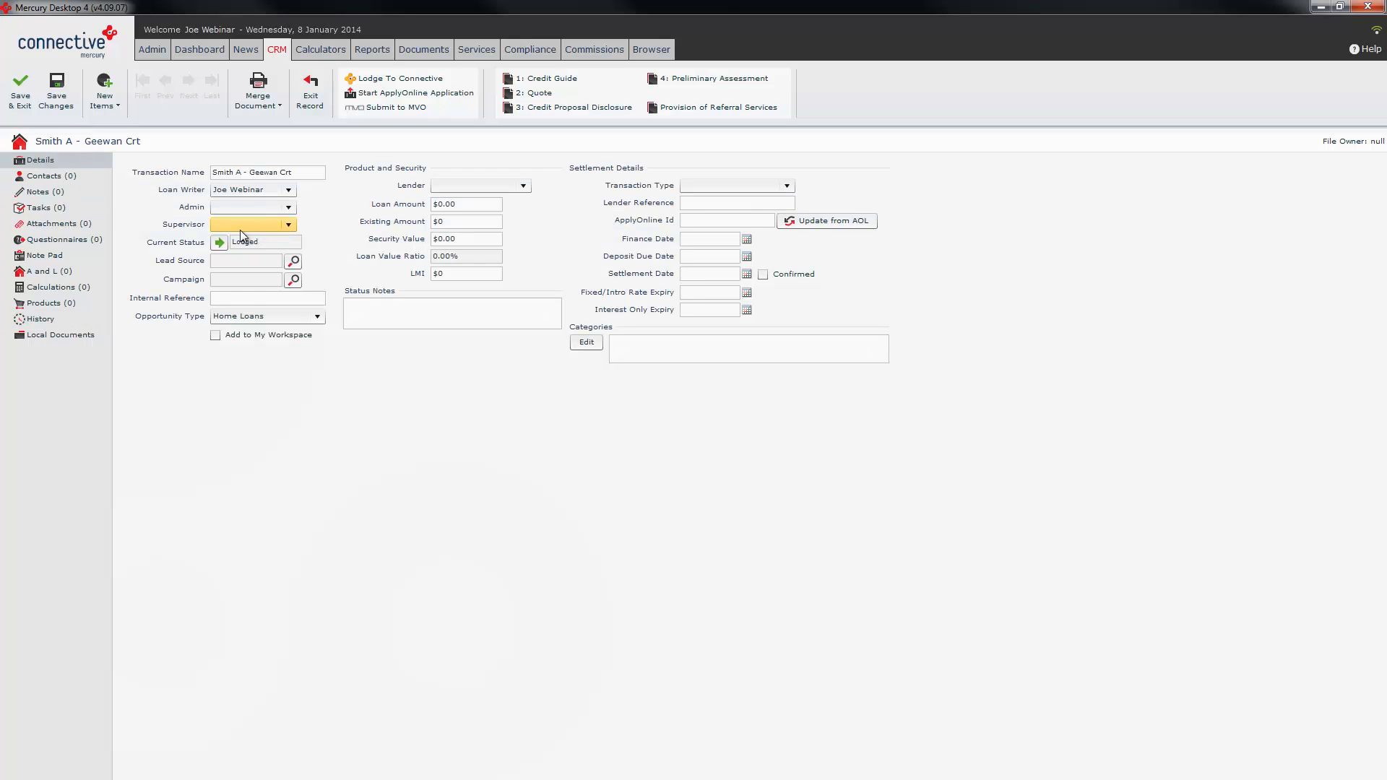
pyautogui.doubleClick(266, 240)
# Set the lead source to Personal referral and look at the campaign selection without choosing one
pyautogui.click(256, 263)
pyautogui.click(295, 261)
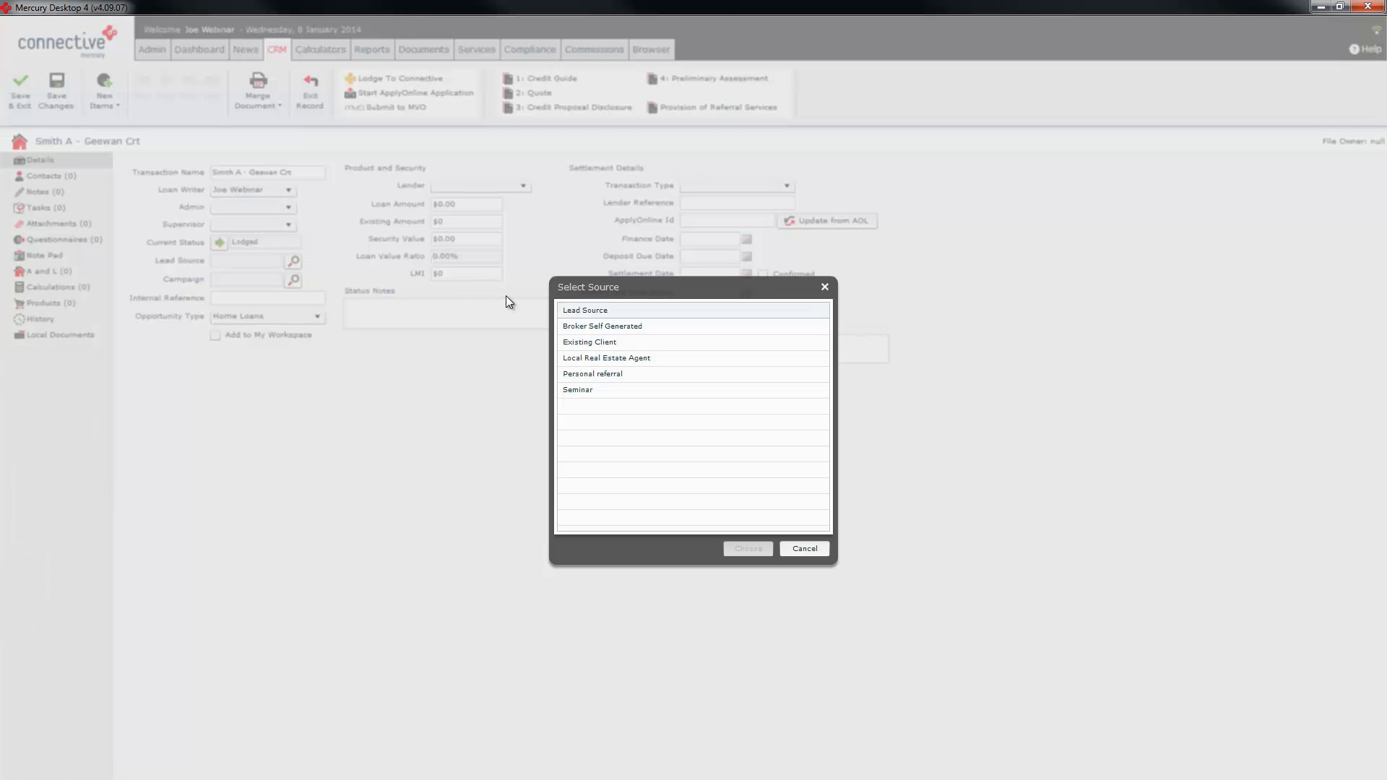
pyautogui.click(589, 374)
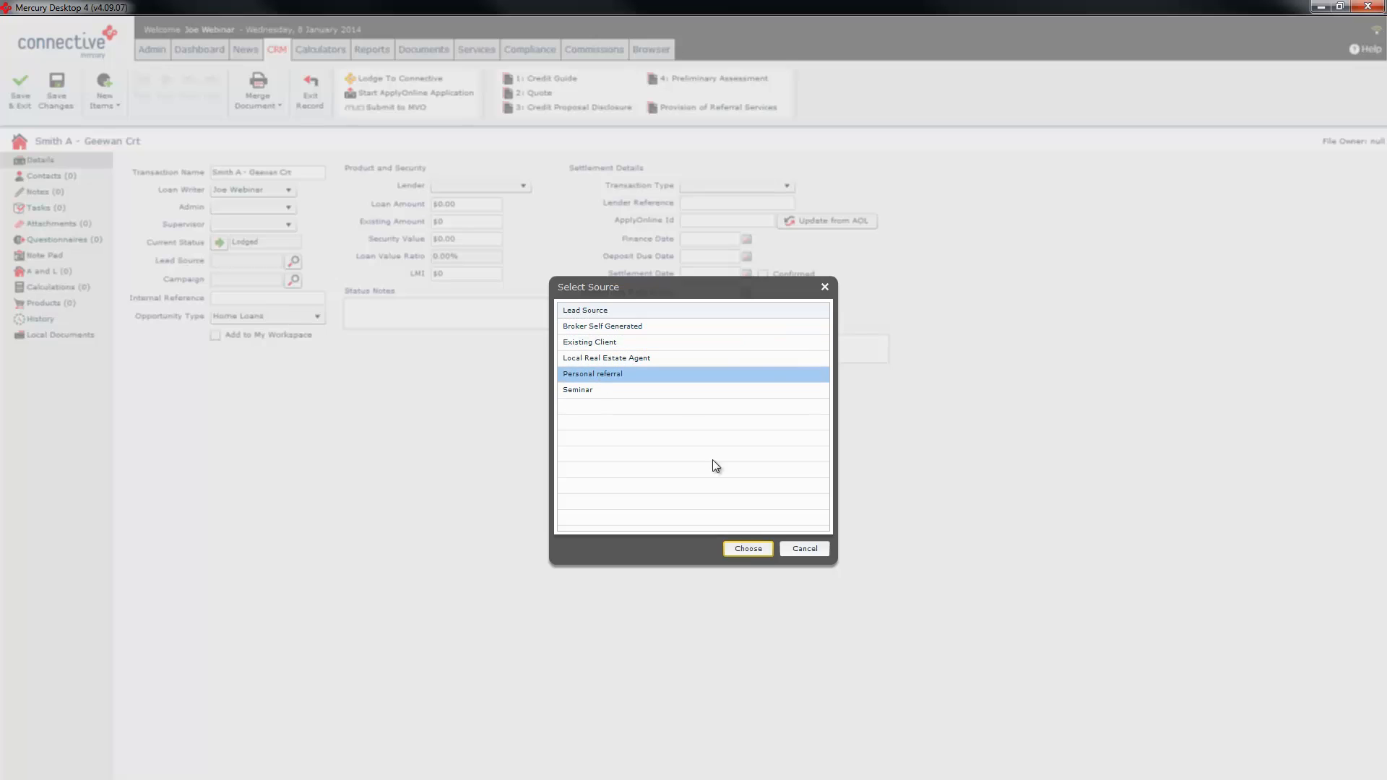
pyautogui.click(747, 549)
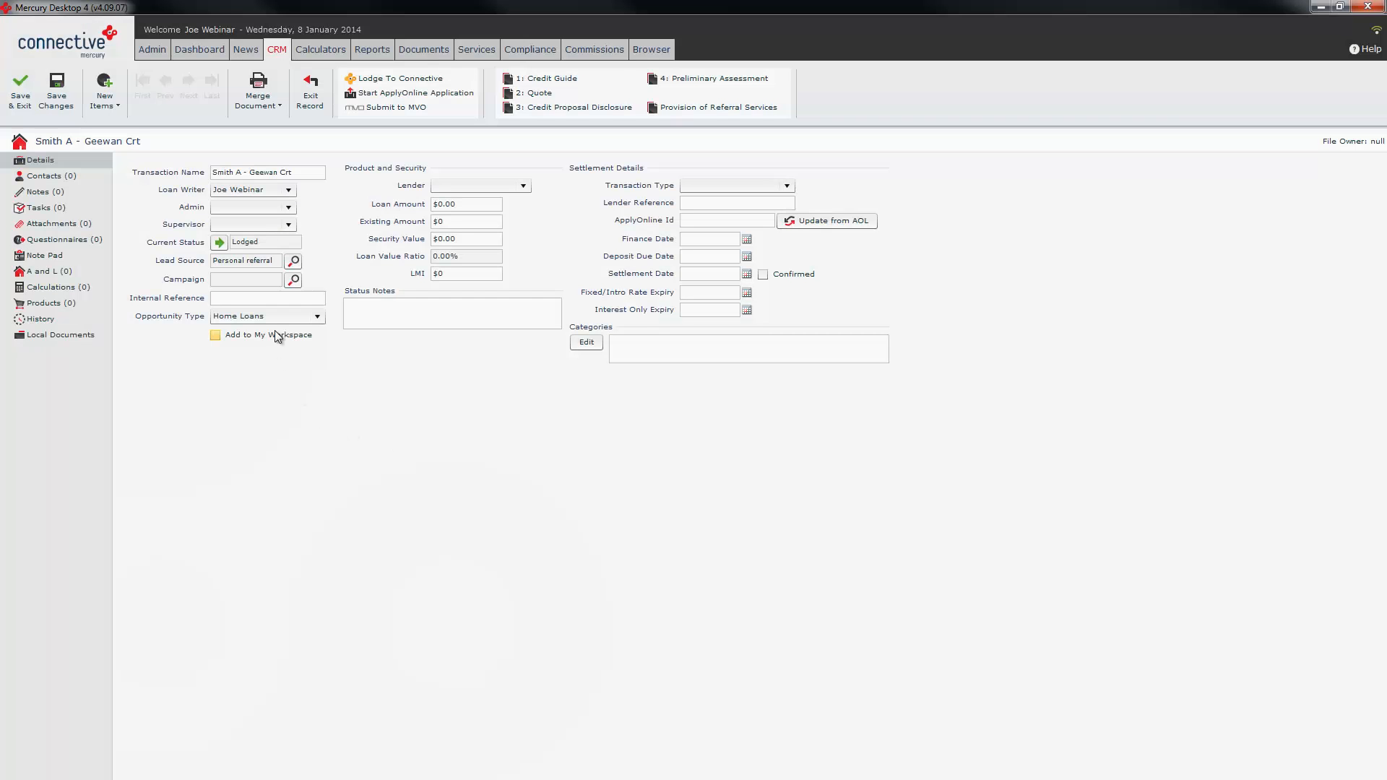
pyautogui.click(292, 281)
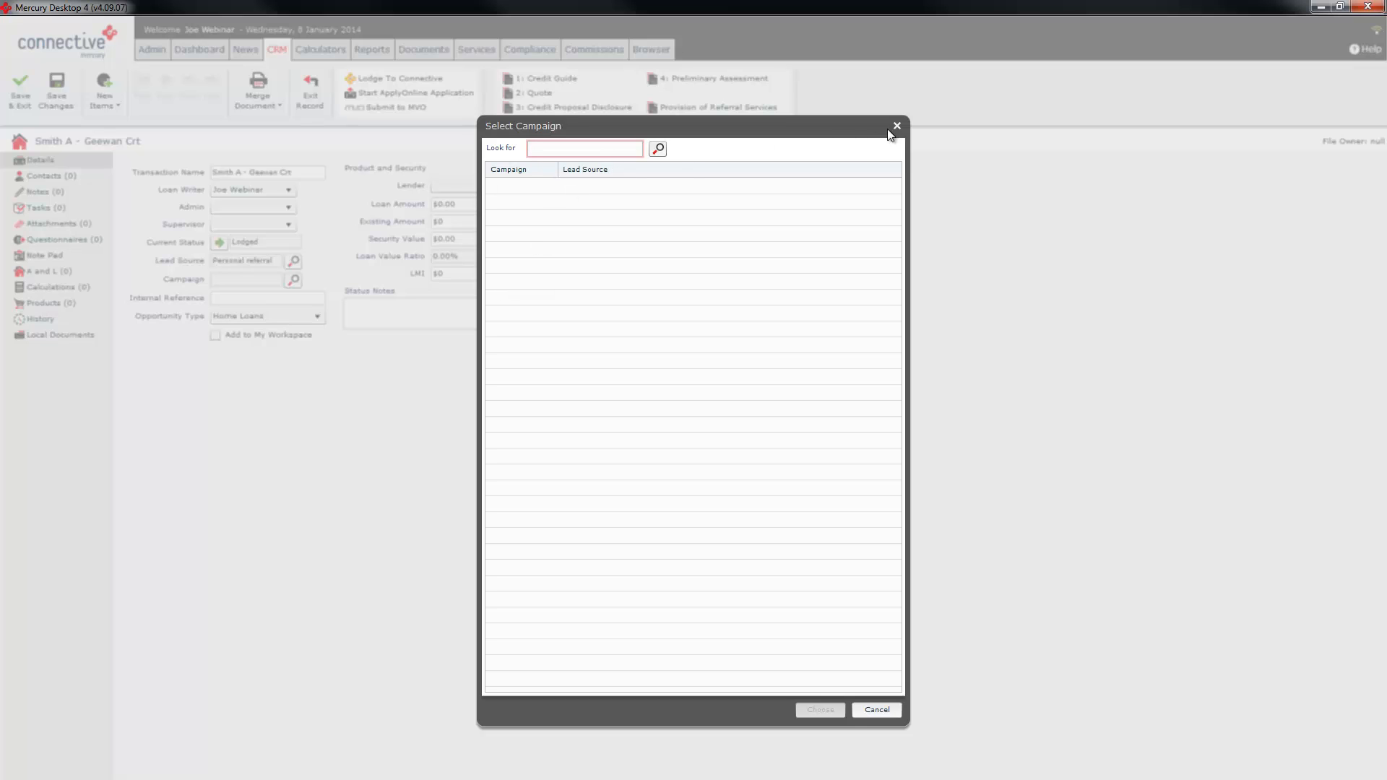
pyautogui.click(898, 126)
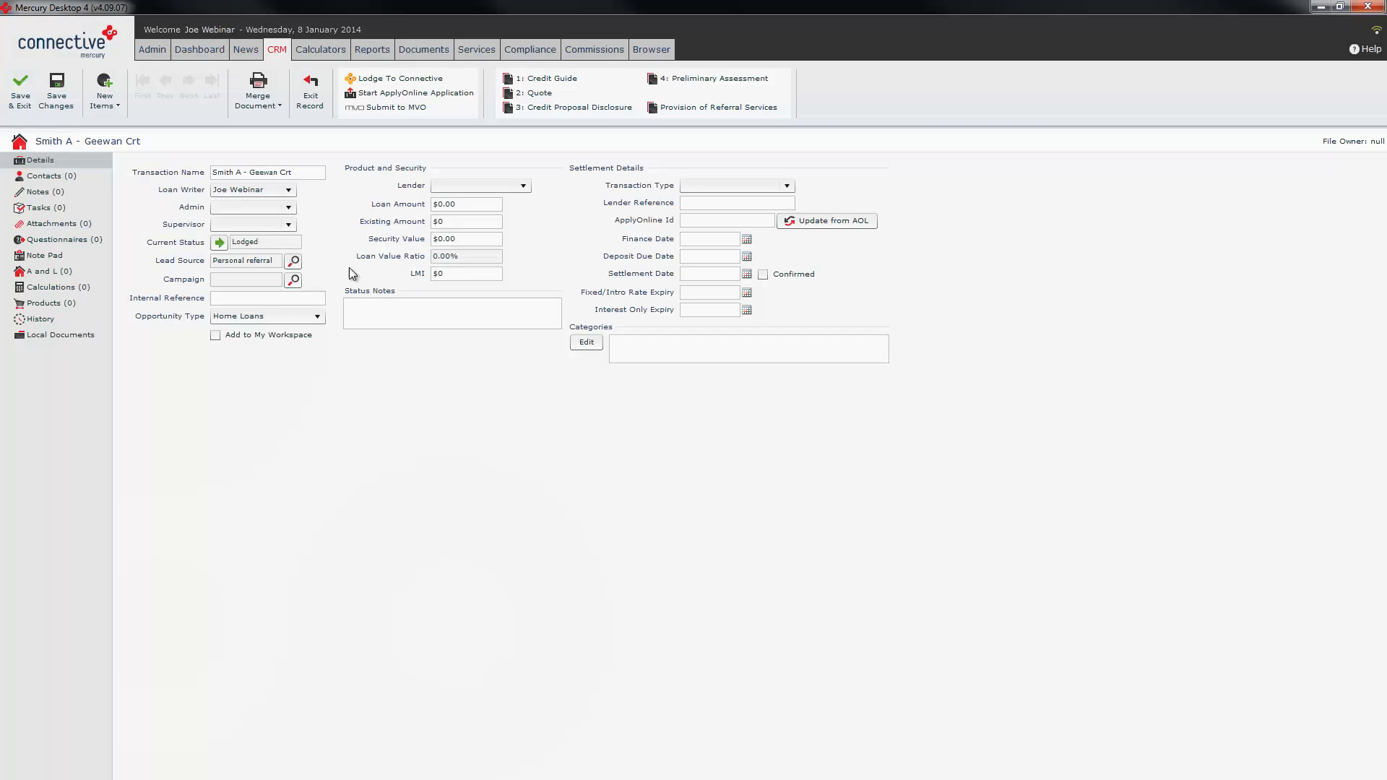
# Enter ABC 011 as the internal reference and add the opportunity to My Workspace, leaving its type as Home Loans
pyautogui.click(271, 298)
pyautogui.write('ABC 011')
pyautogui.click(318, 319)
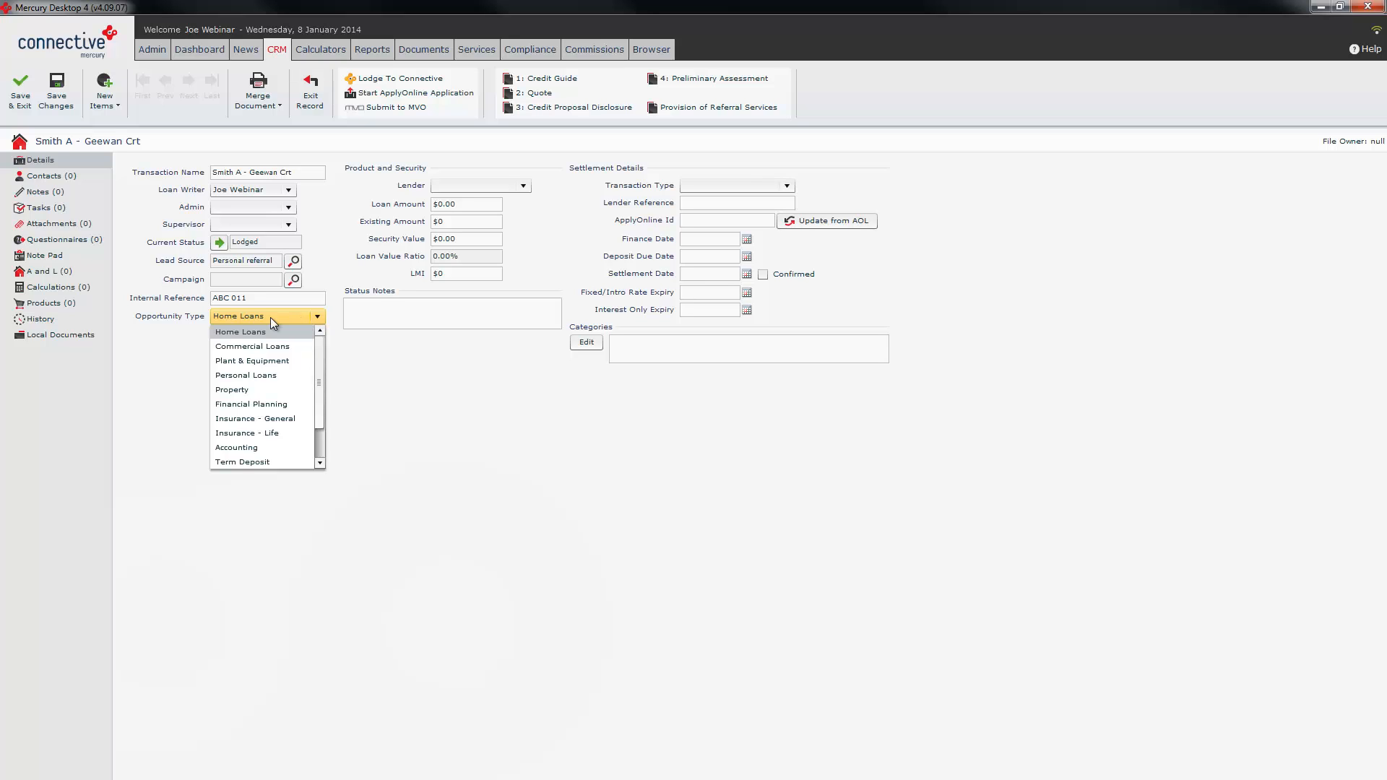
pyautogui.click(425, 406)
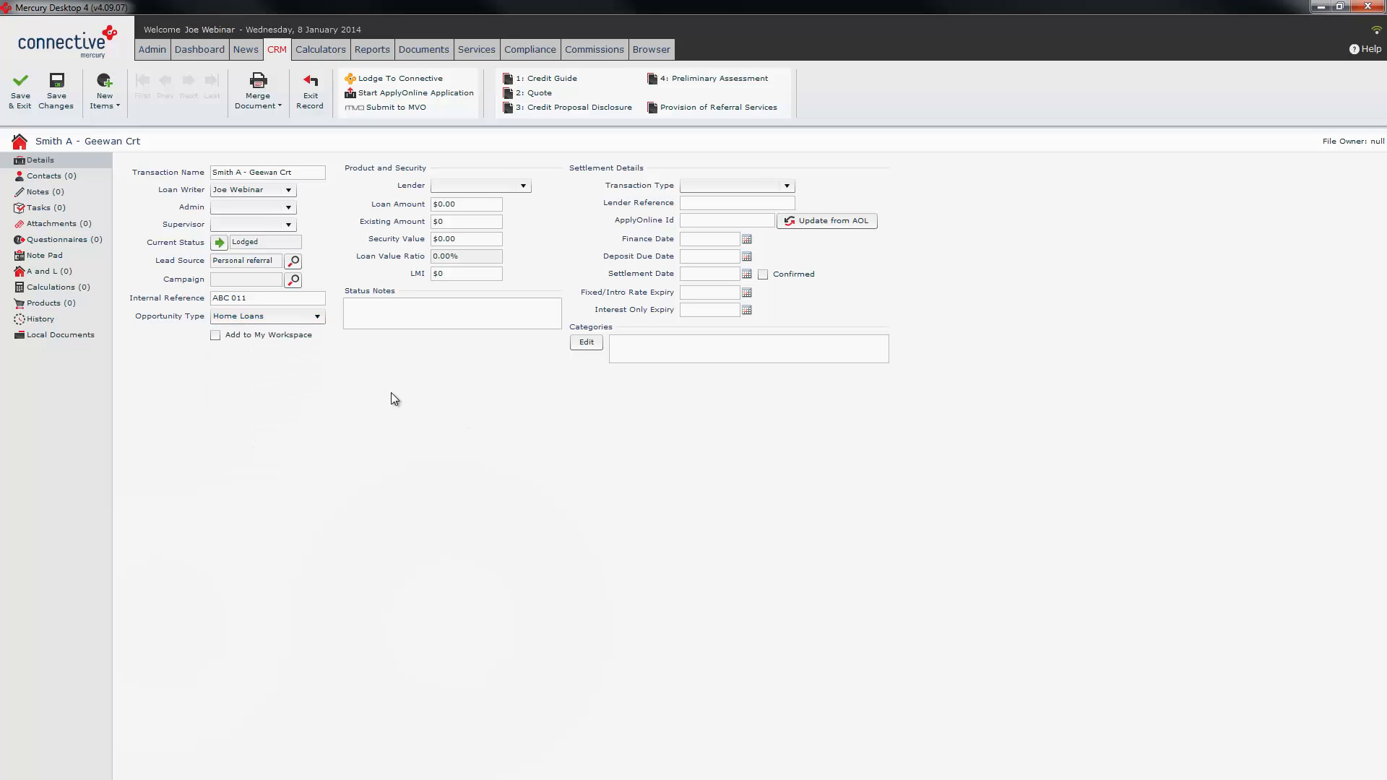
pyautogui.click(216, 336)
# Set the lender to ANZ and the loan amount to $350,000
pyautogui.click(525, 187)
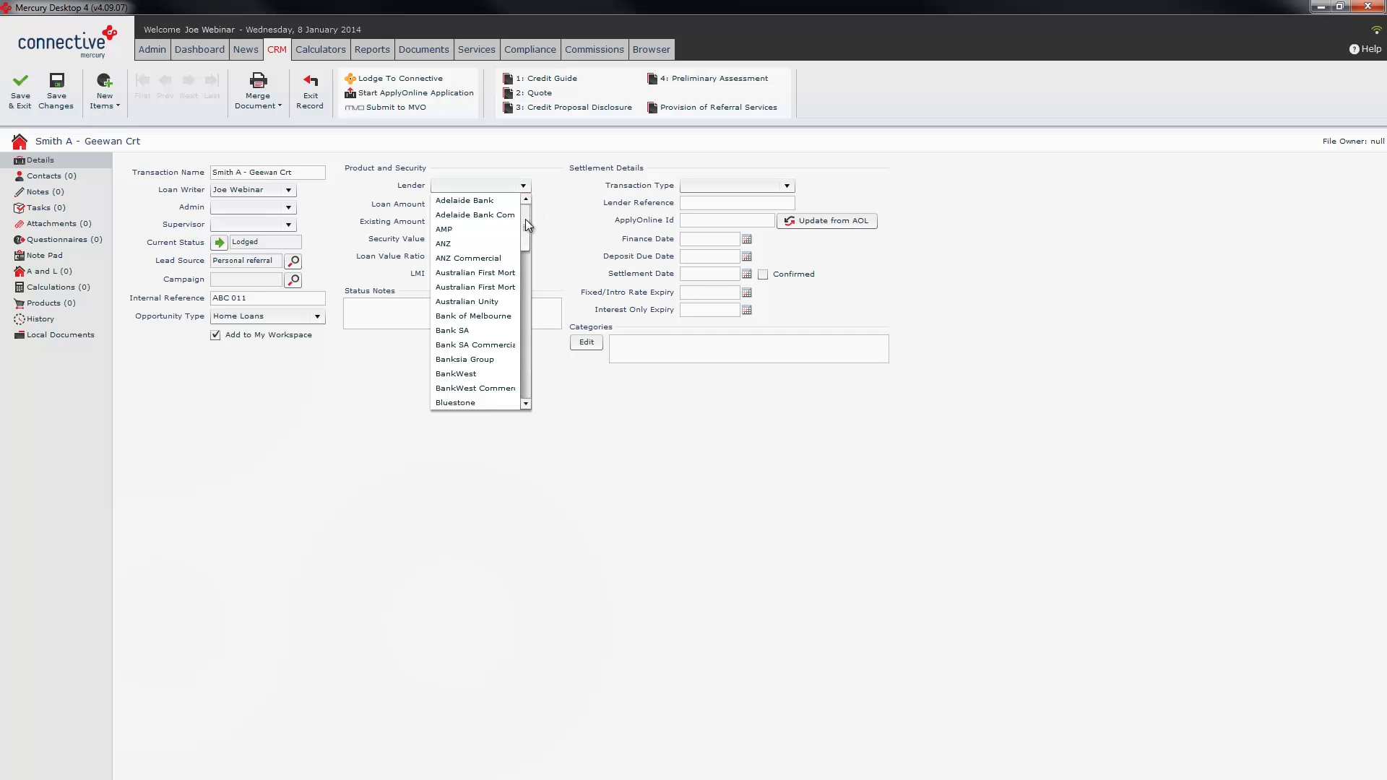
pyautogui.click(457, 243)
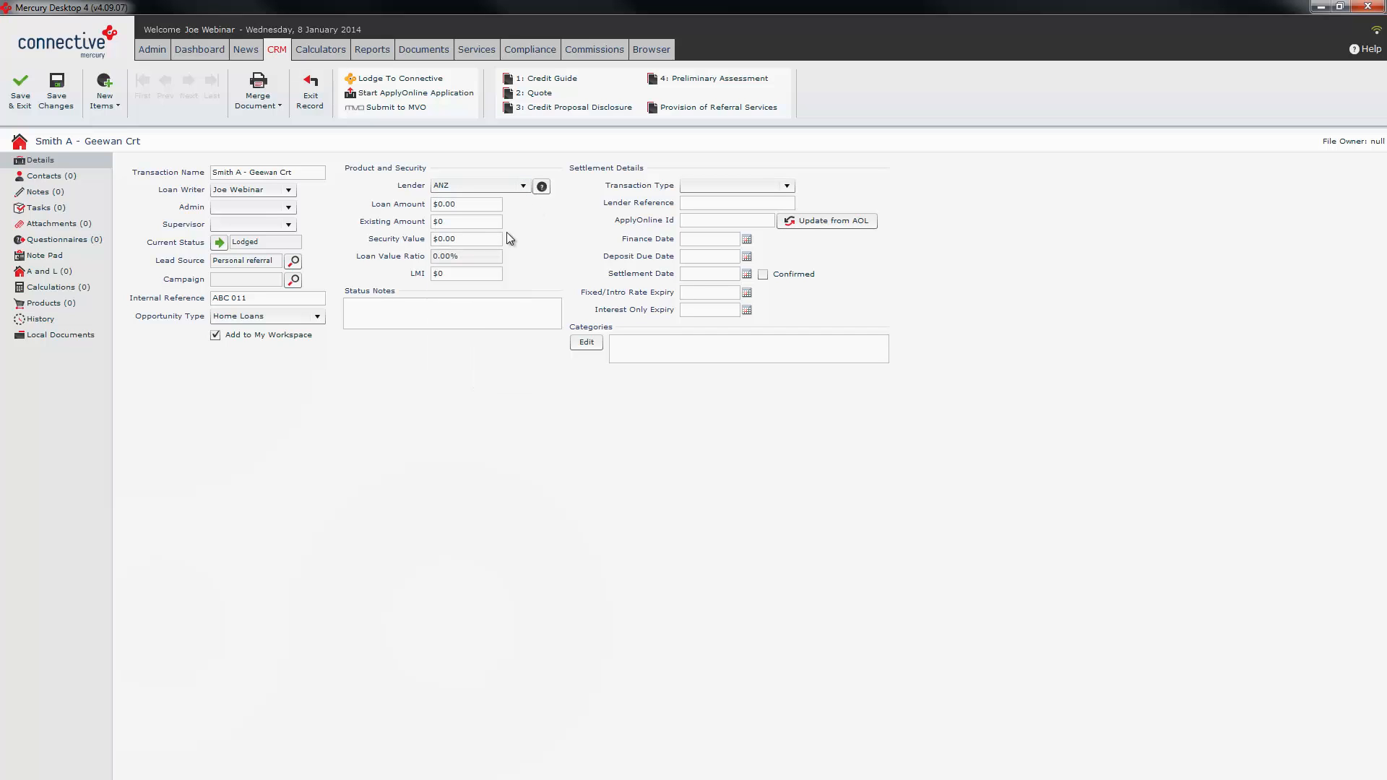
pyautogui.click(468, 206)
pyautogui.write('350,000')
# Set the security value to $400,000 and the LMI to $5,500
pyautogui.click(458, 222)
pyautogui.press('Tab')
pyautogui.write('400000')
pyautogui.press('Tab')
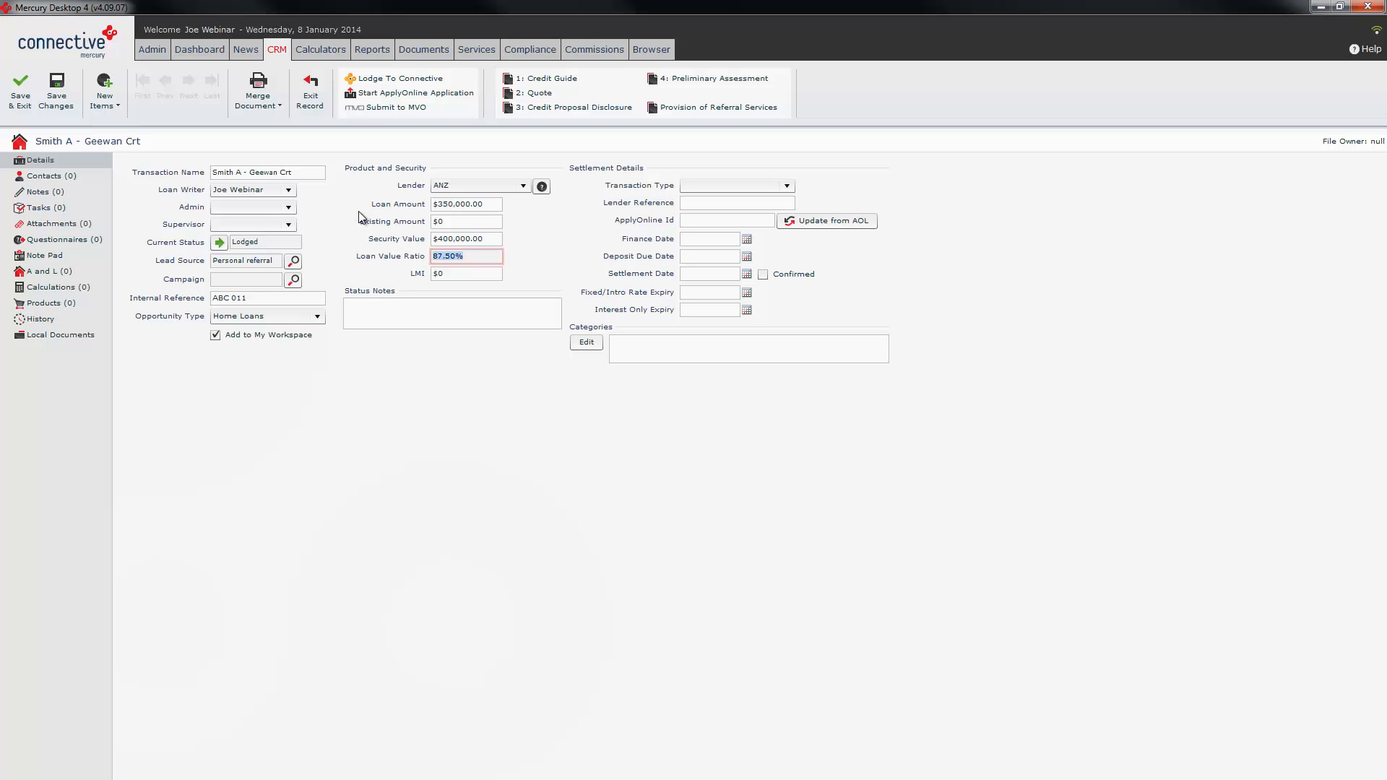
pyautogui.press('Tab')
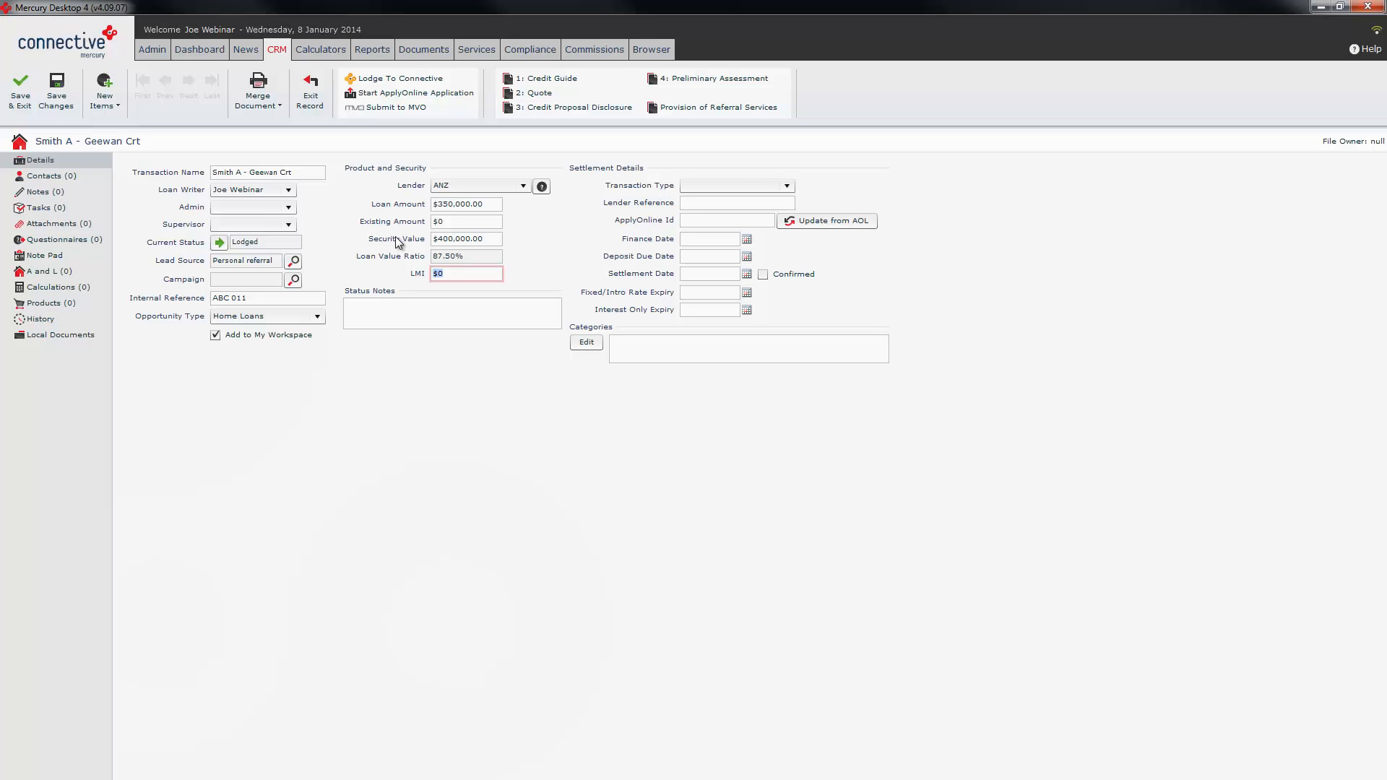
pyautogui.write('5500')
pyautogui.click(464, 255)
pyautogui.moveTo(486, 257); pyautogui.dragTo(382, 250)
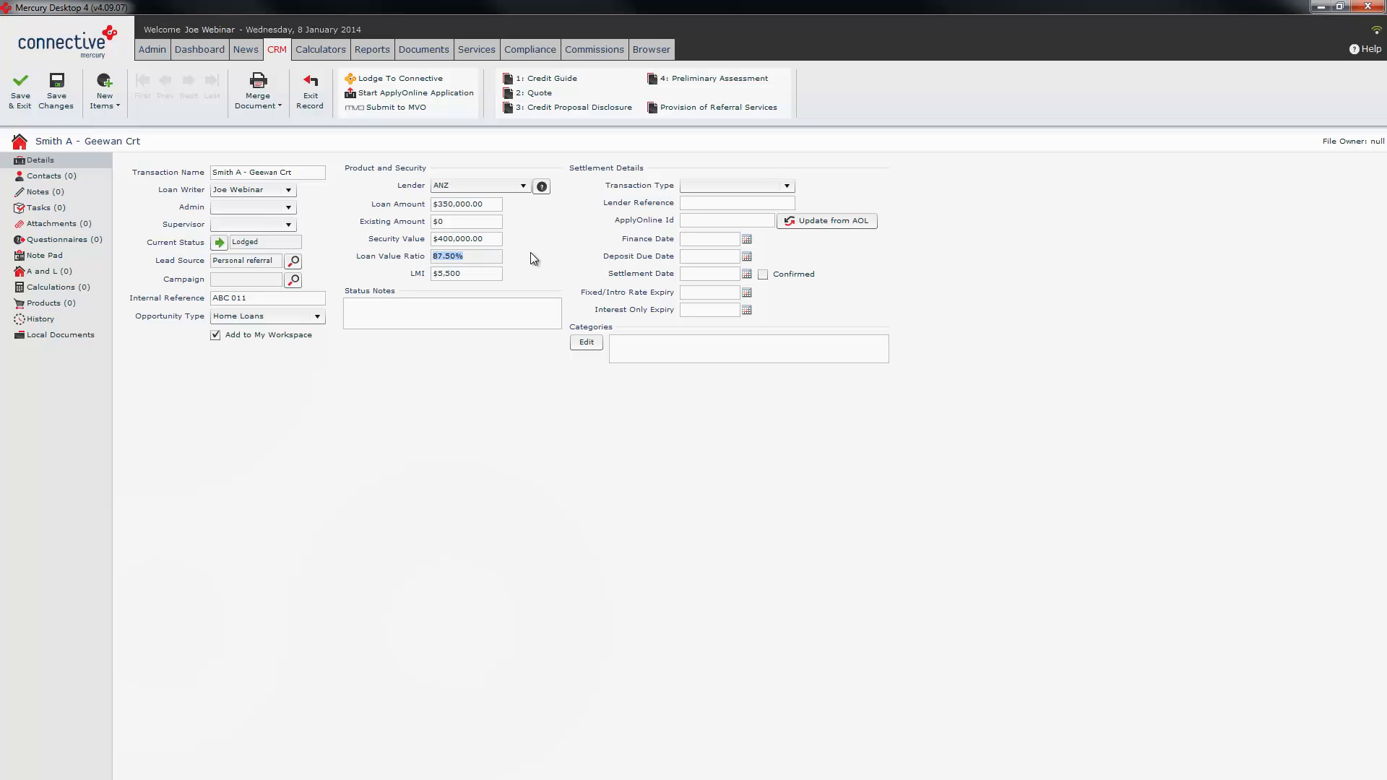
pyautogui.click(456, 304)
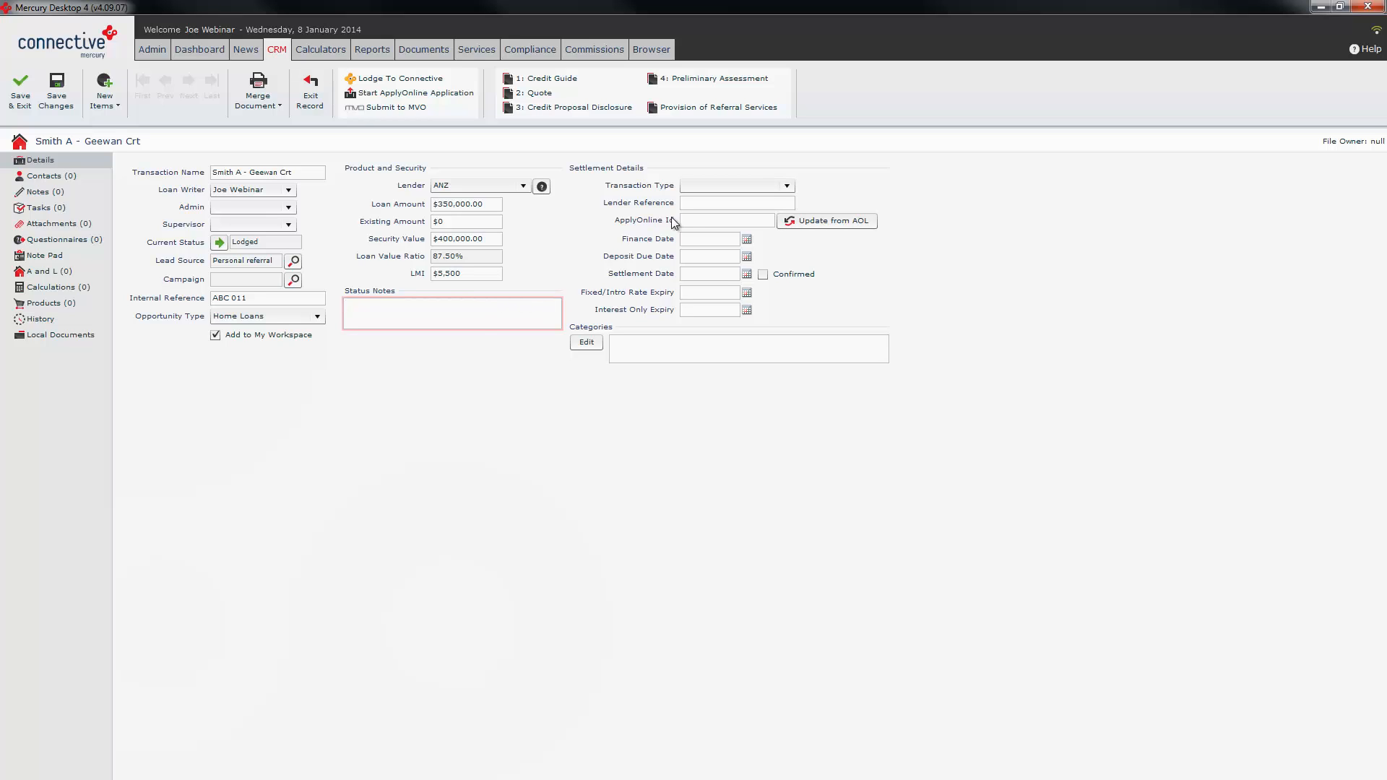
# Set the transaction type to Purchase in the settlement details, leaving the reference and date fields blank
pyautogui.click(786, 186)
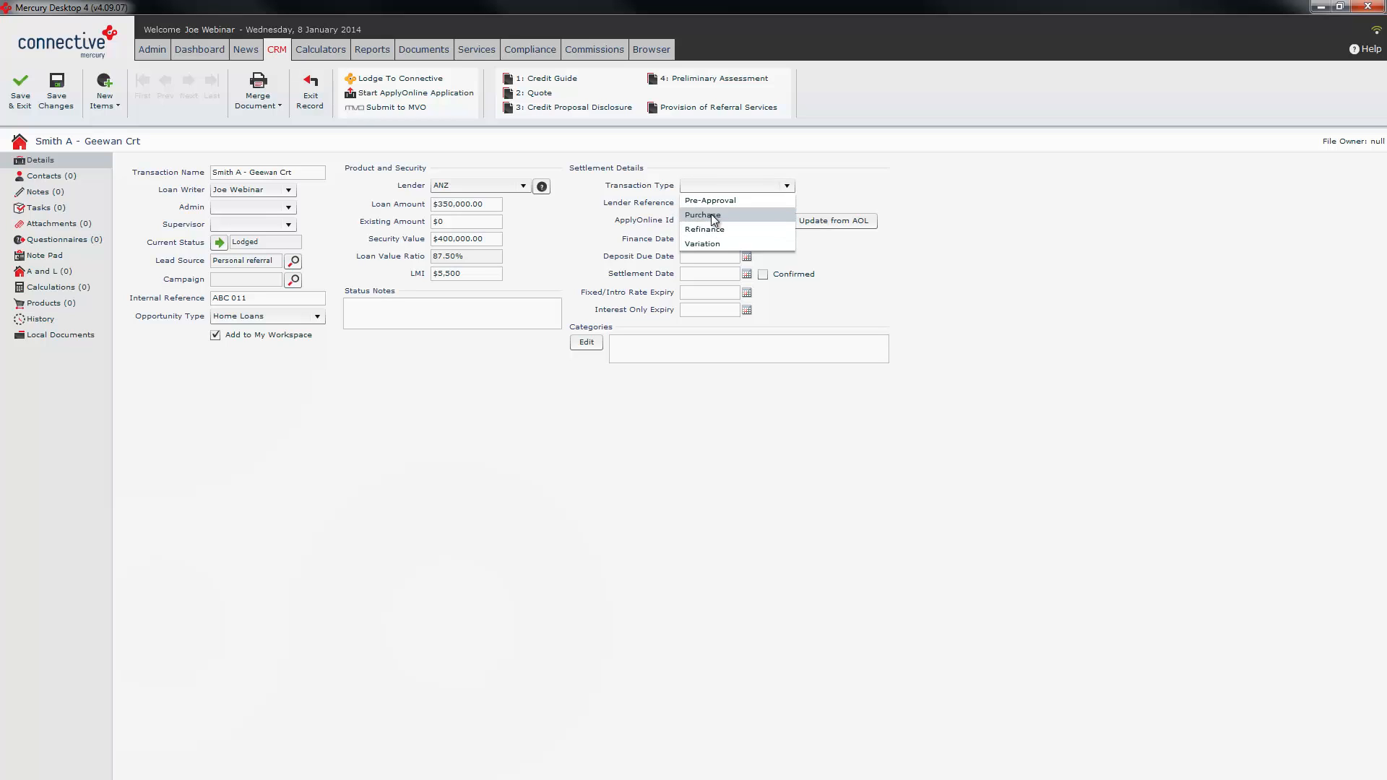
pyautogui.click(711, 214)
pyautogui.click(752, 204)
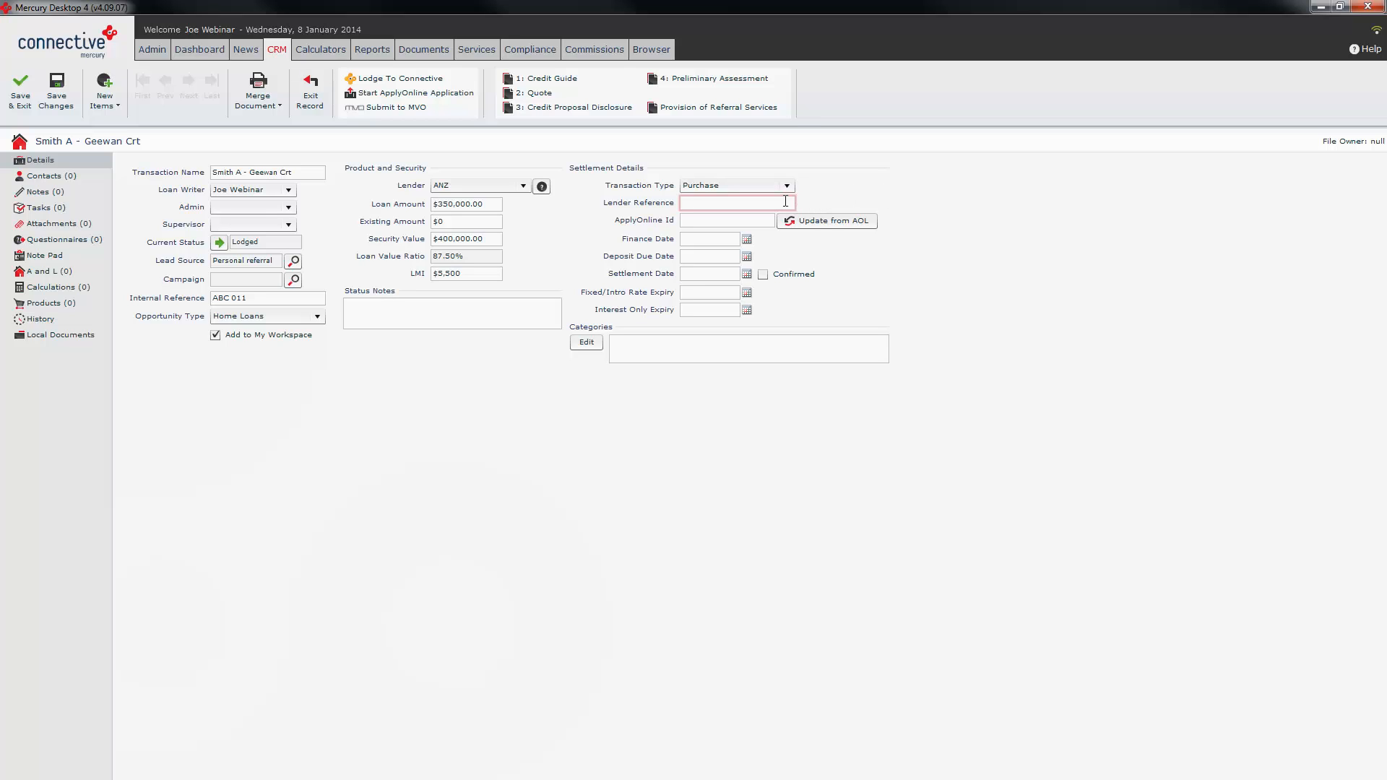
pyautogui.click(728, 221)
pyautogui.click(706, 240)
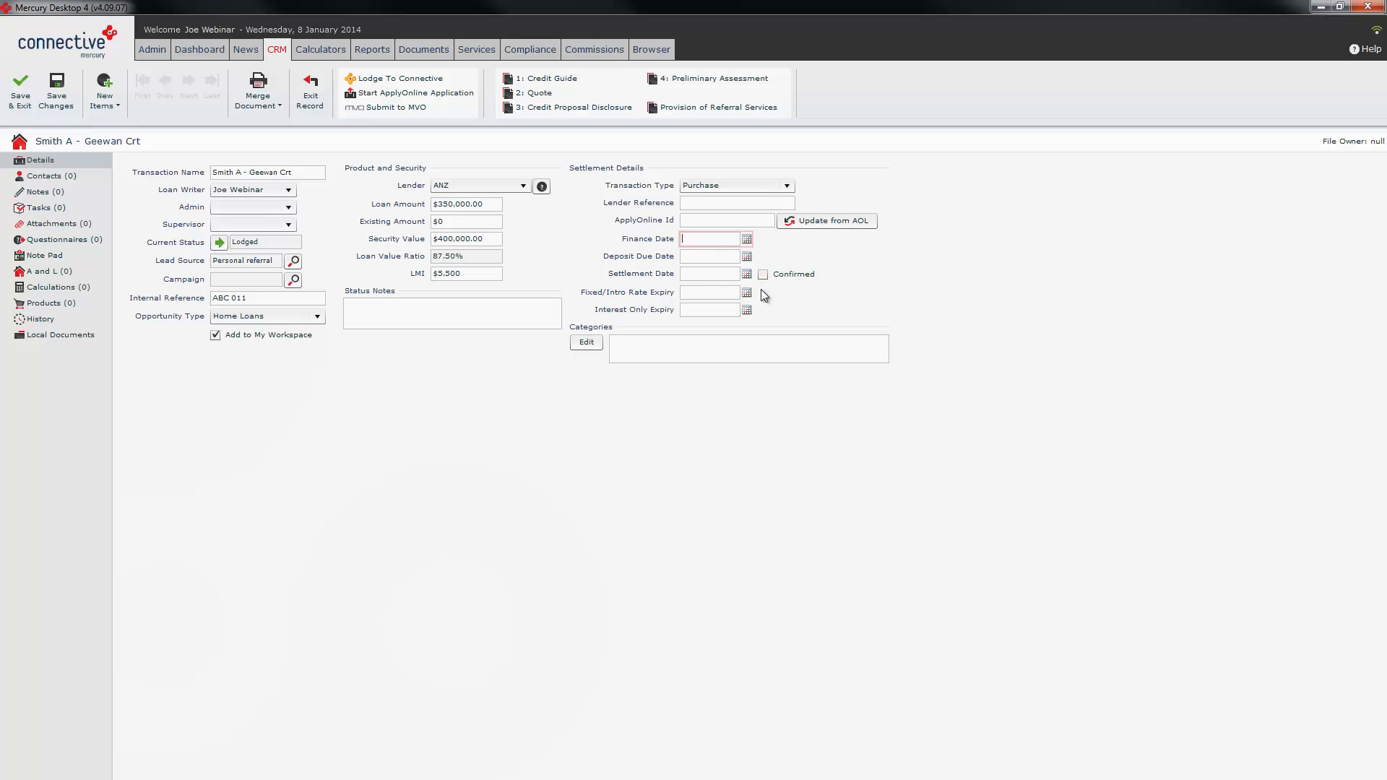
# Assign the categories 3 year fixed, First Home Buyer and Full Doc to the opportunity
pyautogui.click(595, 346)
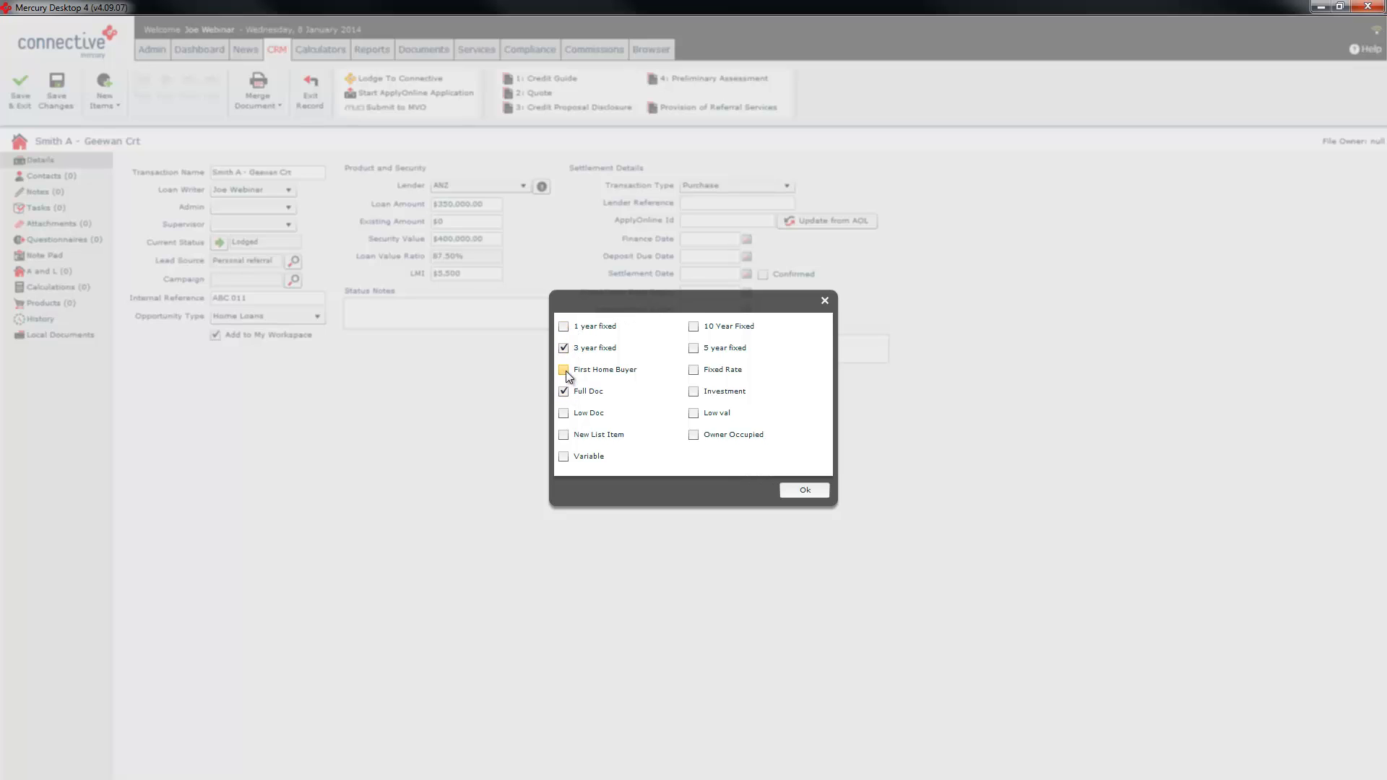
pyautogui.click(803, 491)
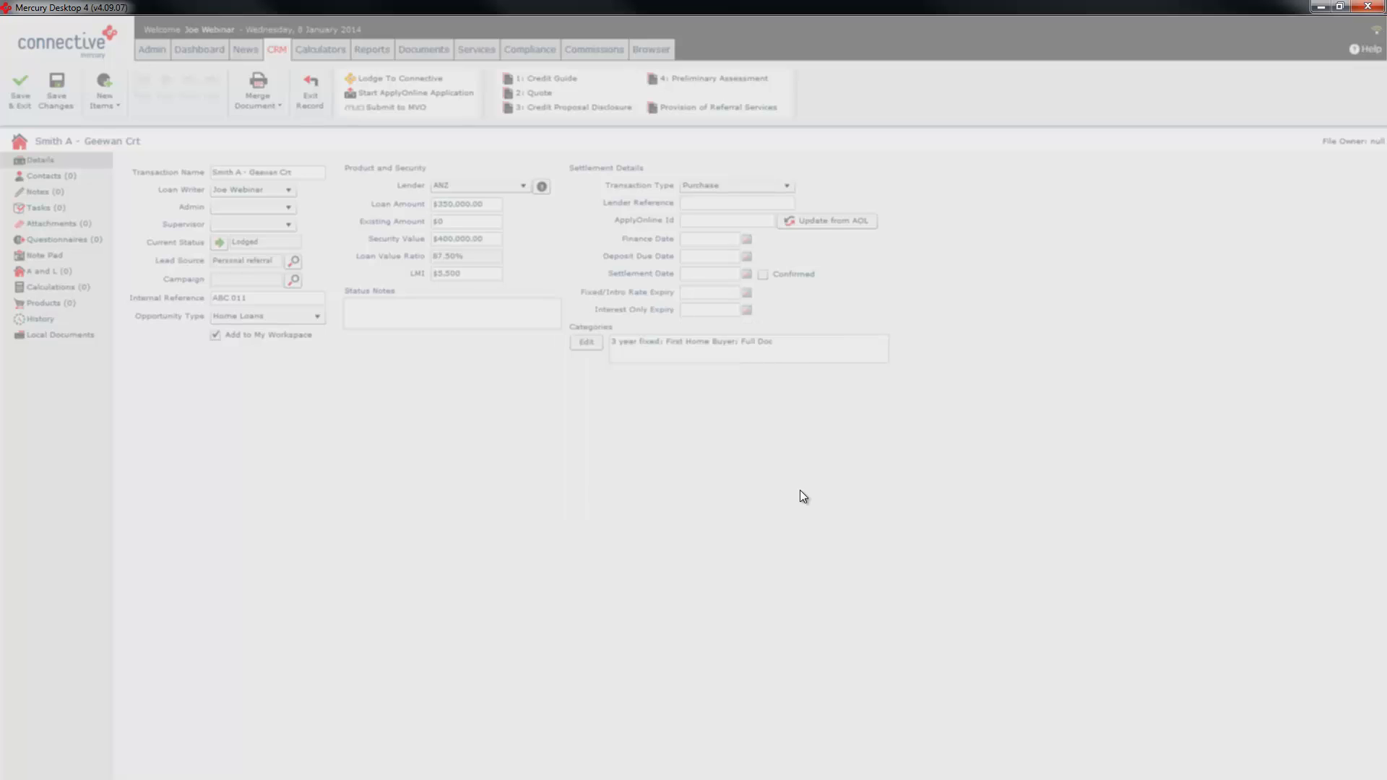
pyautogui.moveTo(772, 342); pyautogui.dragTo(615, 355)
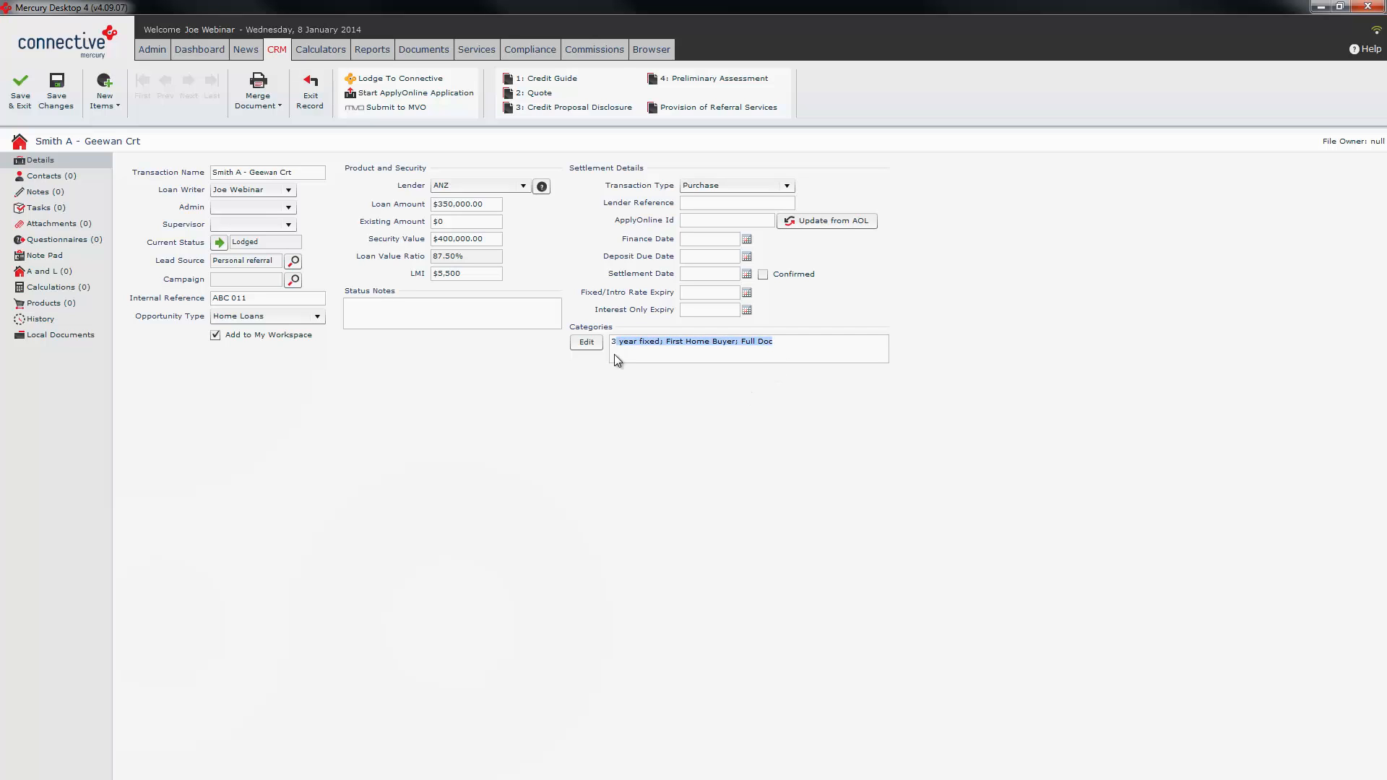
pyautogui.click(714, 347)
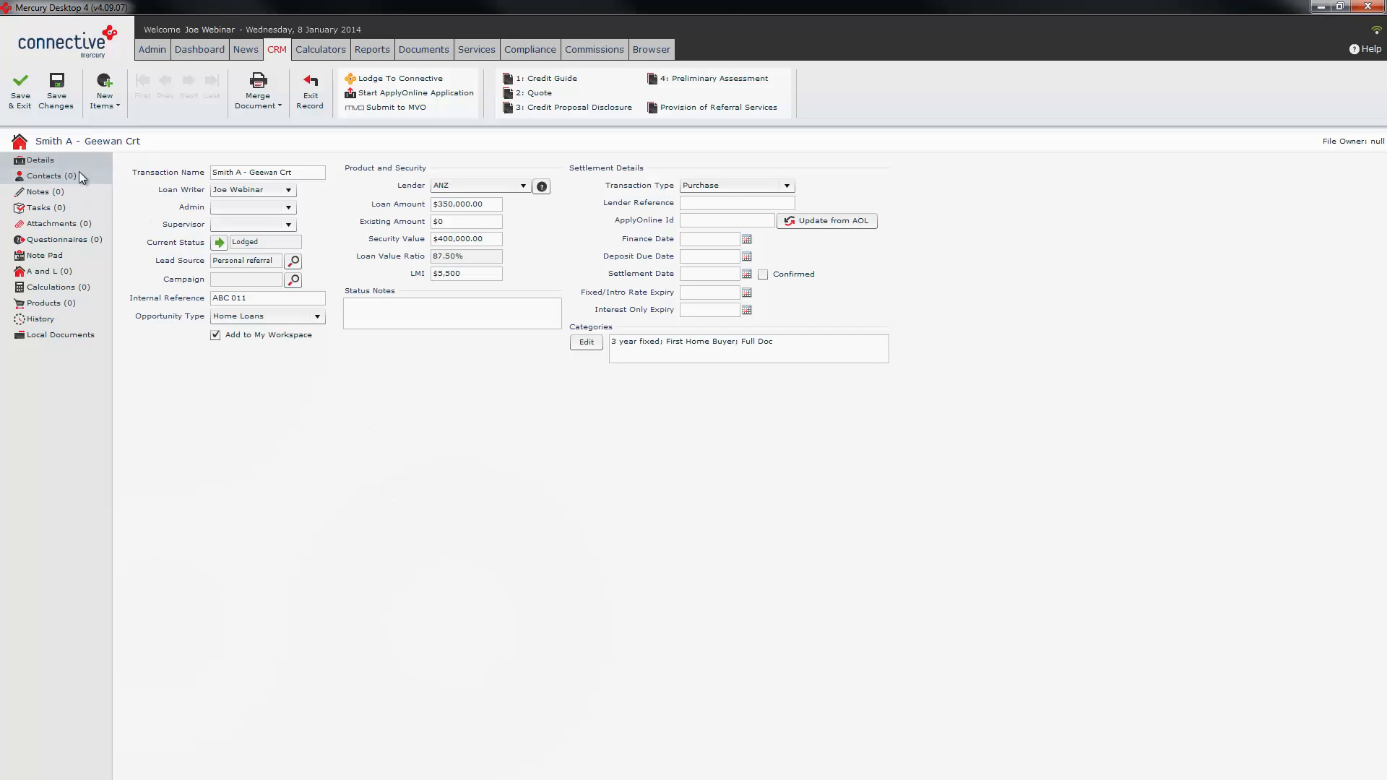
# Search for the client by name and link the matching person employed by Connective to the opportunity's contacts
pyautogui.click(53, 178)
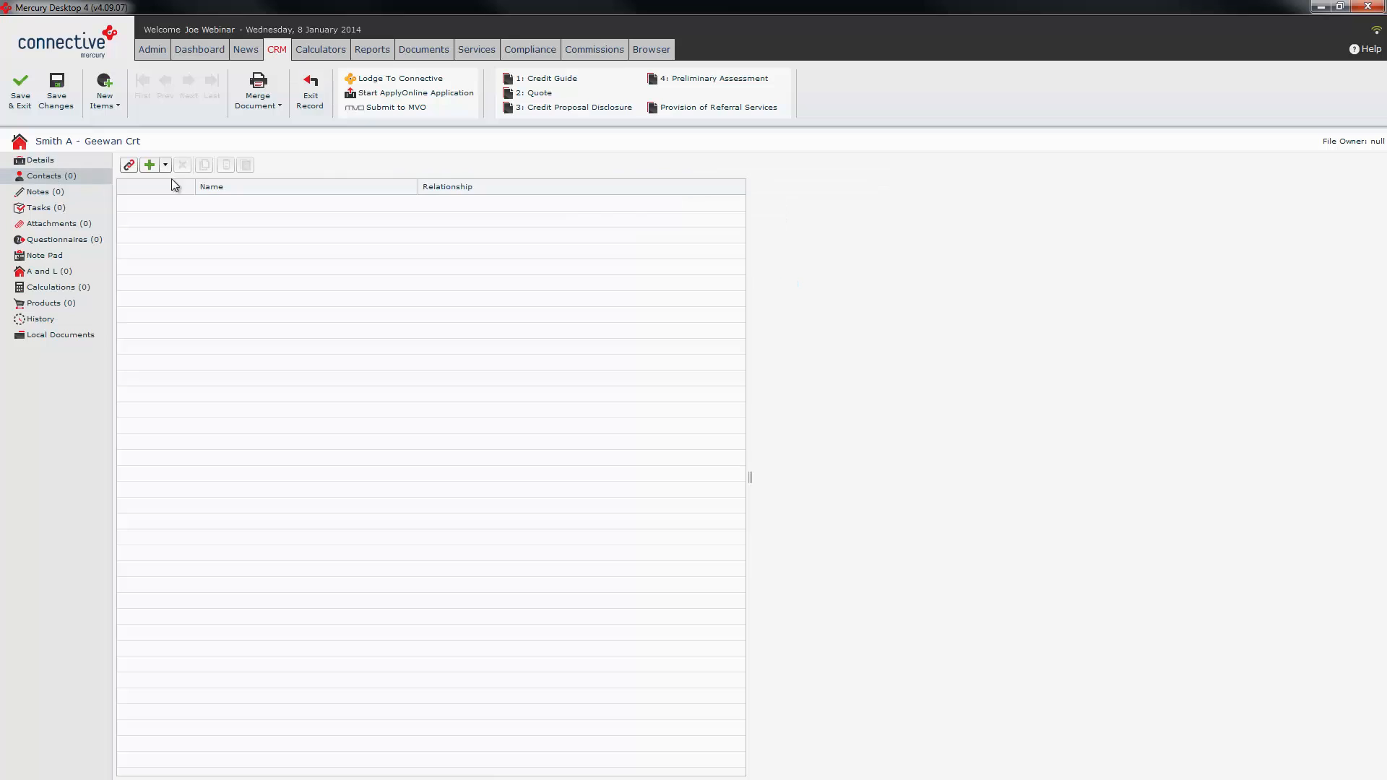
pyautogui.click(128, 165)
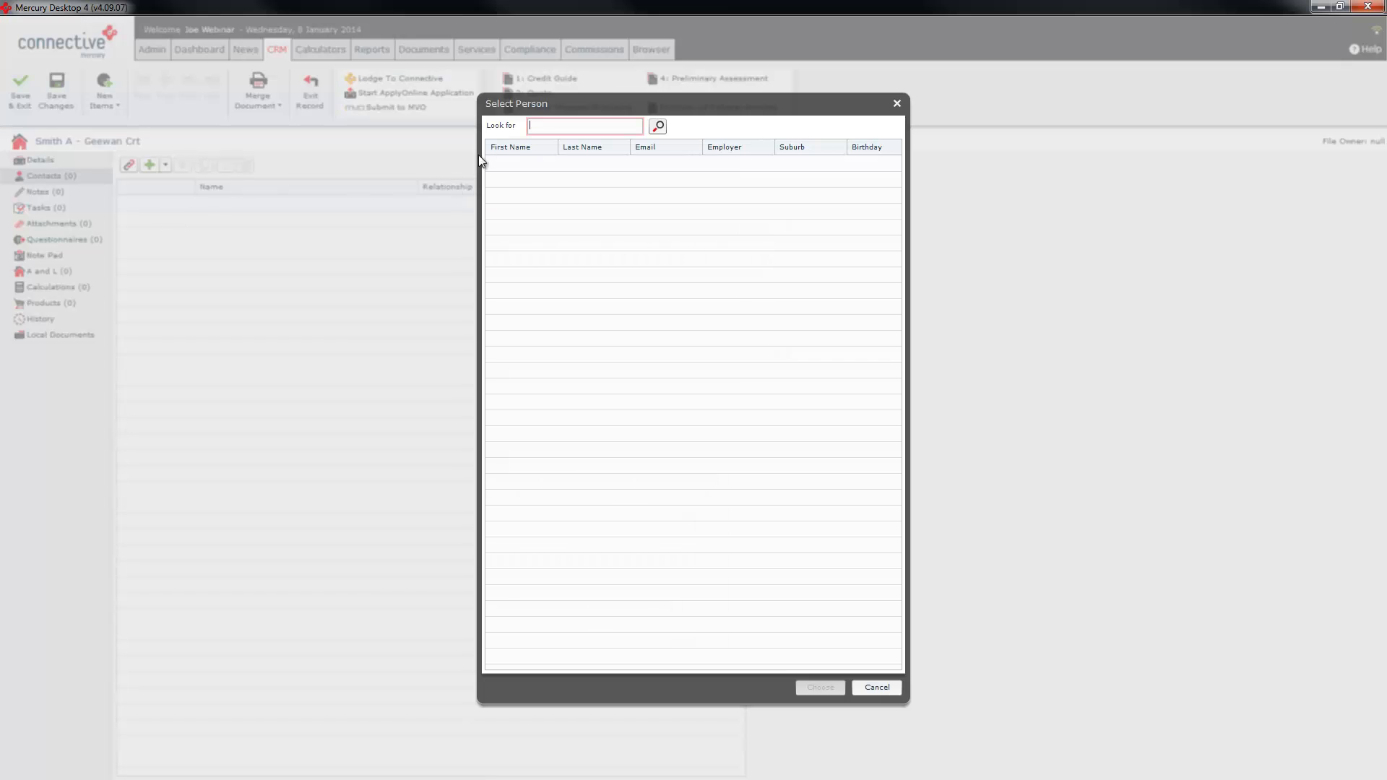
pyautogui.write('andrew sm')
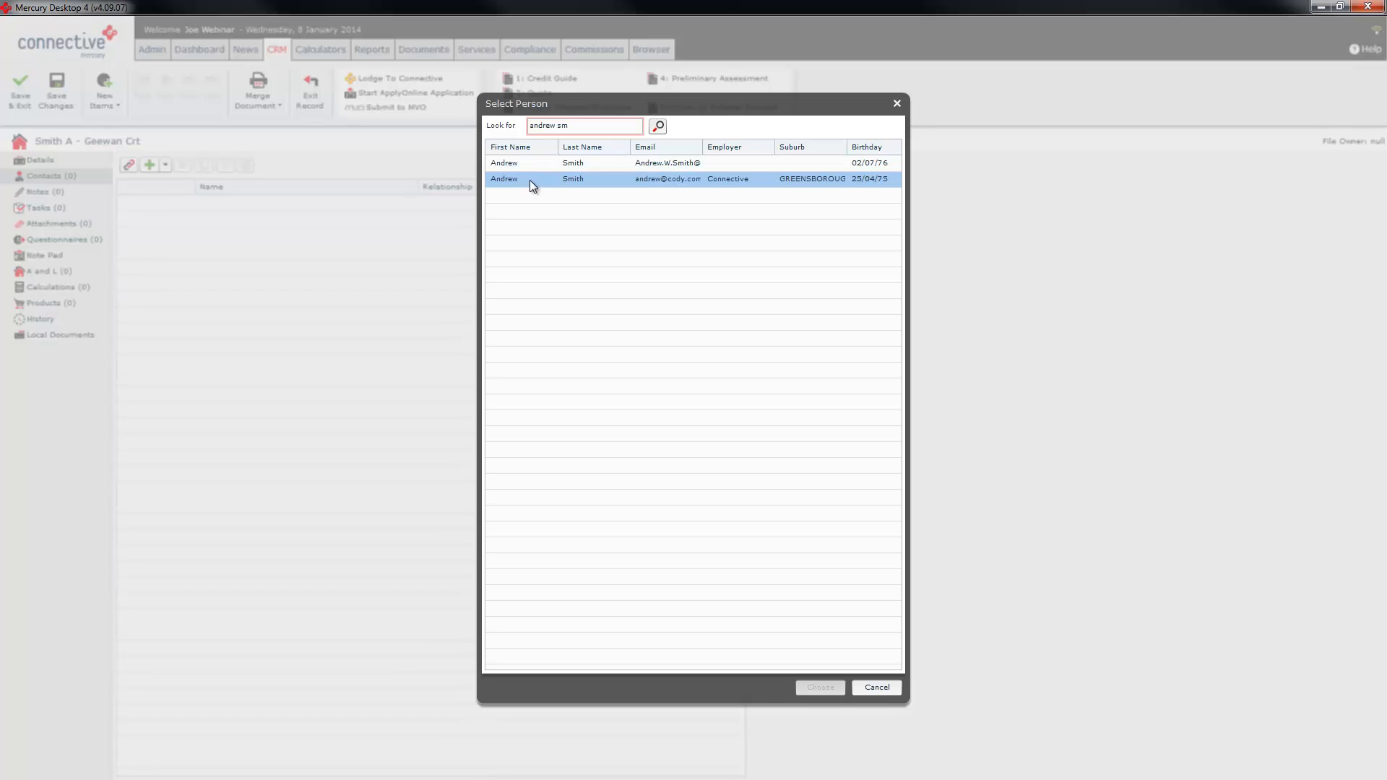
pyautogui.click(530, 180)
pyautogui.click(823, 687)
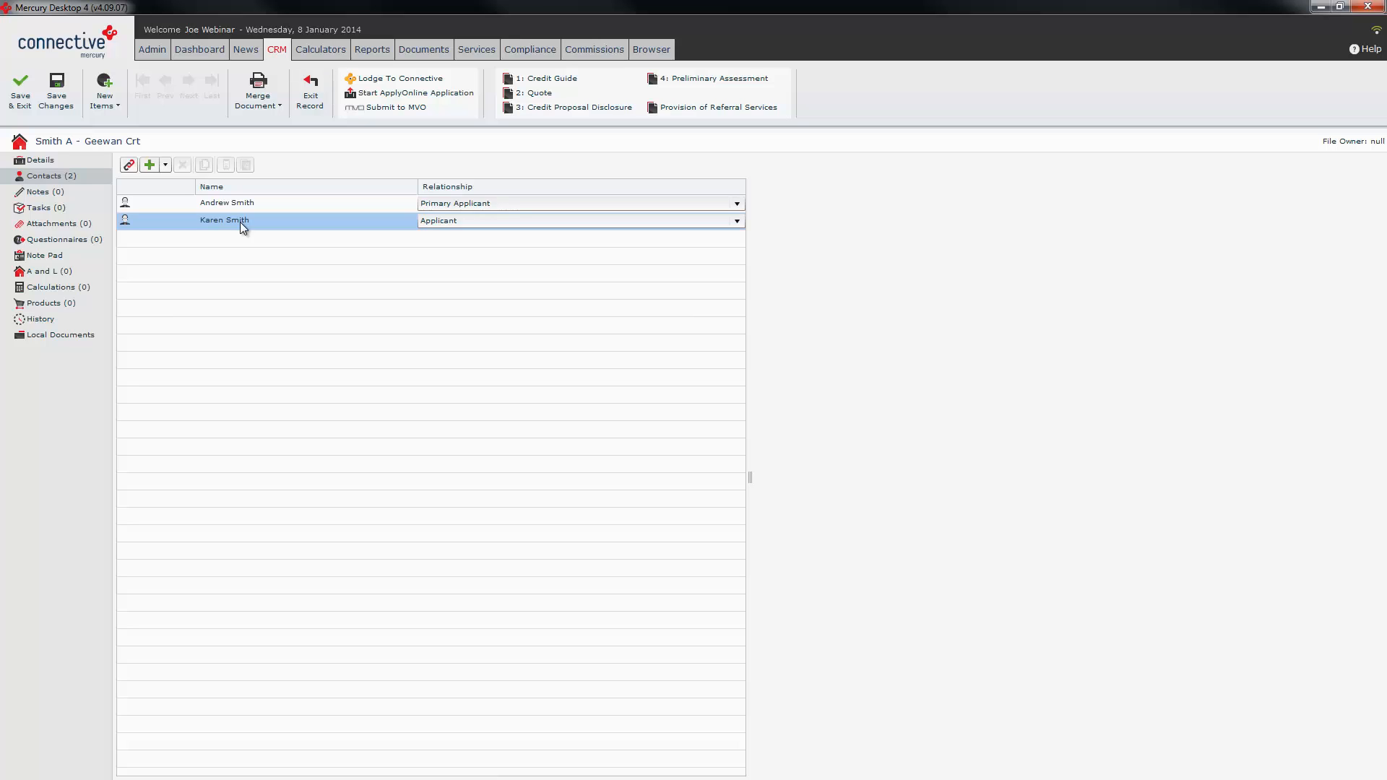
pyautogui.click(232, 205)
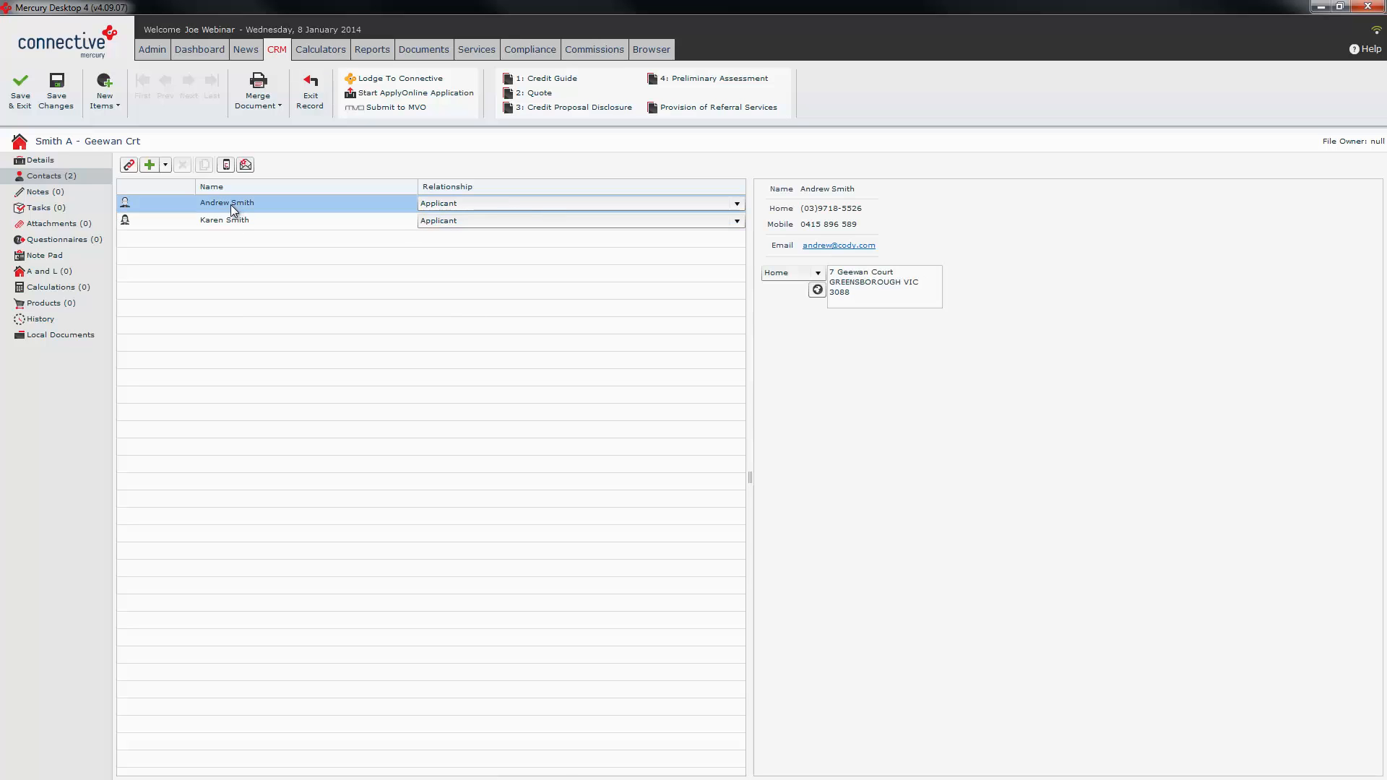
# Link the second person matching the referrer's first name as a contact and set the relationship to Referrer
pyautogui.click(130, 166)
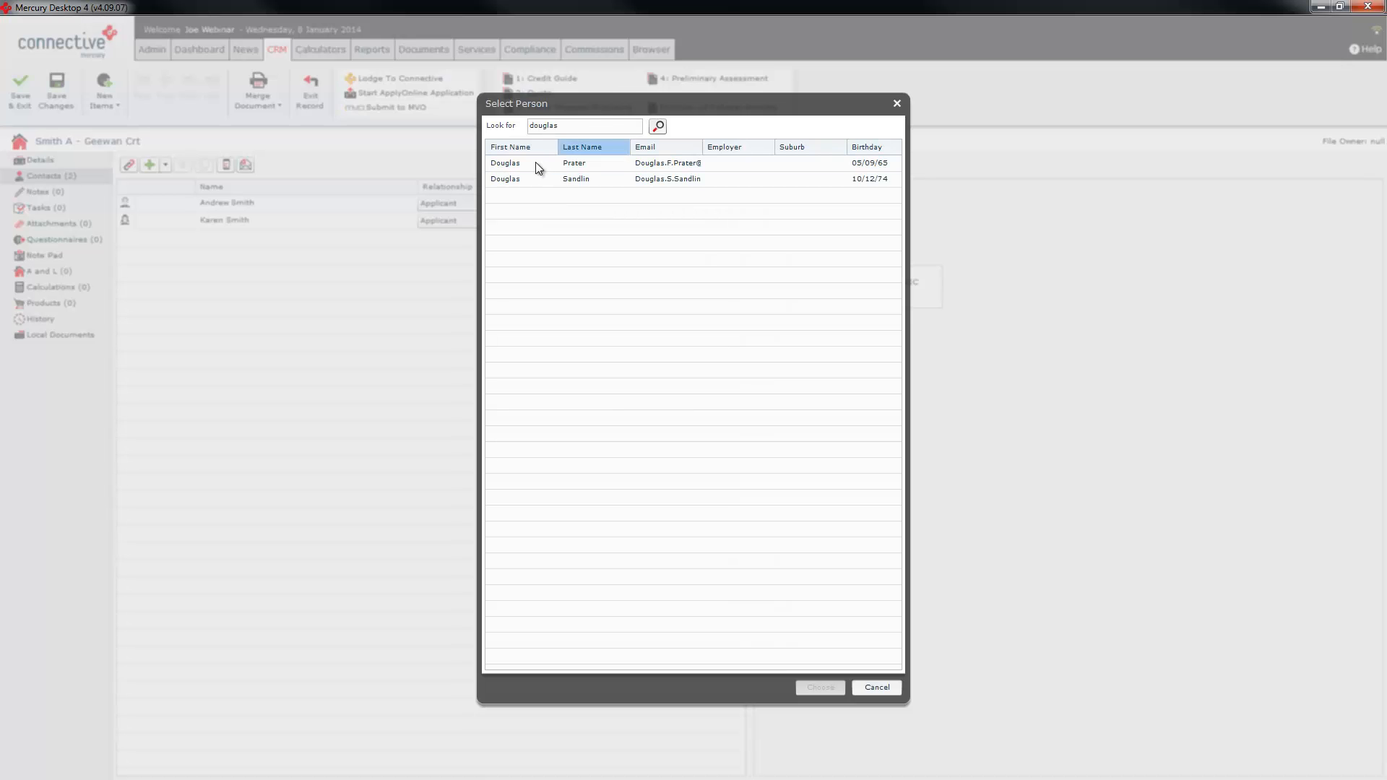
pyautogui.click(516, 179)
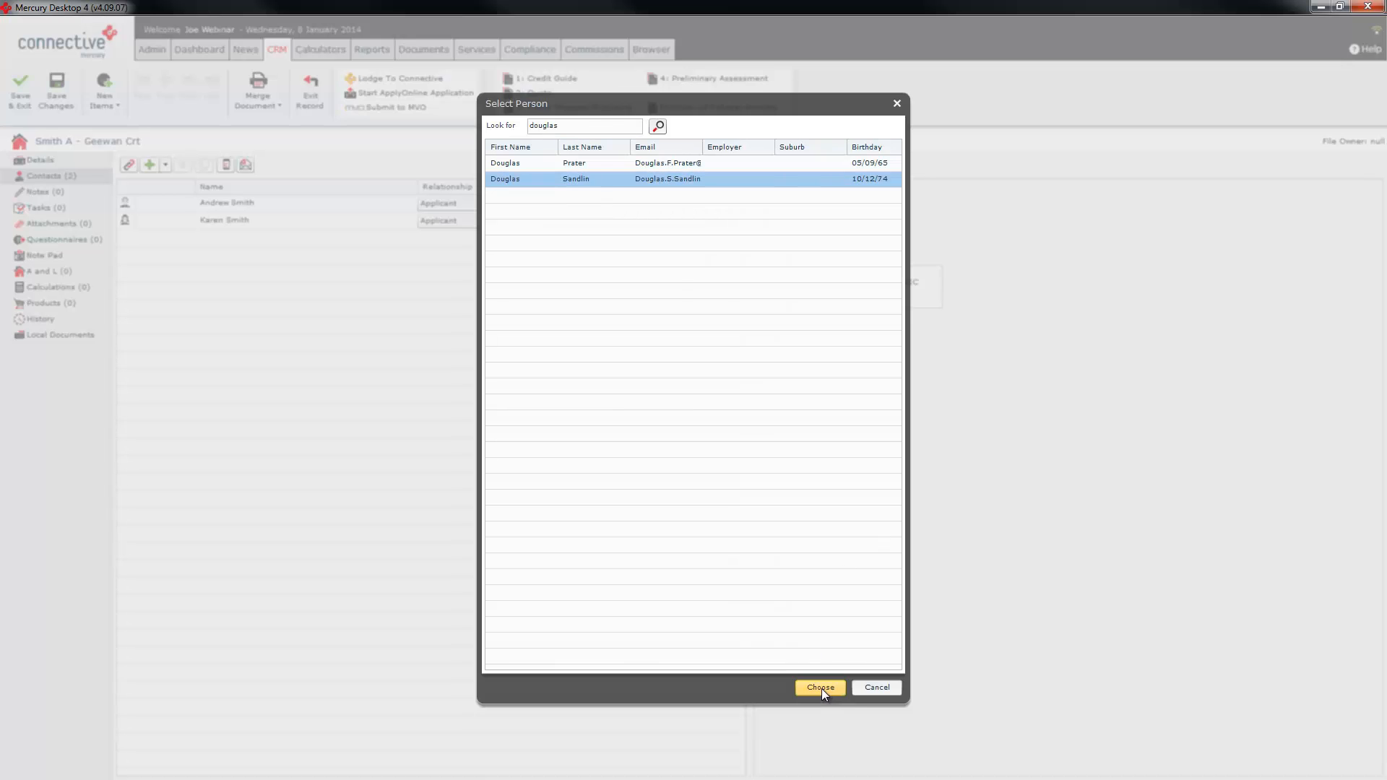
pyautogui.click(822, 688)
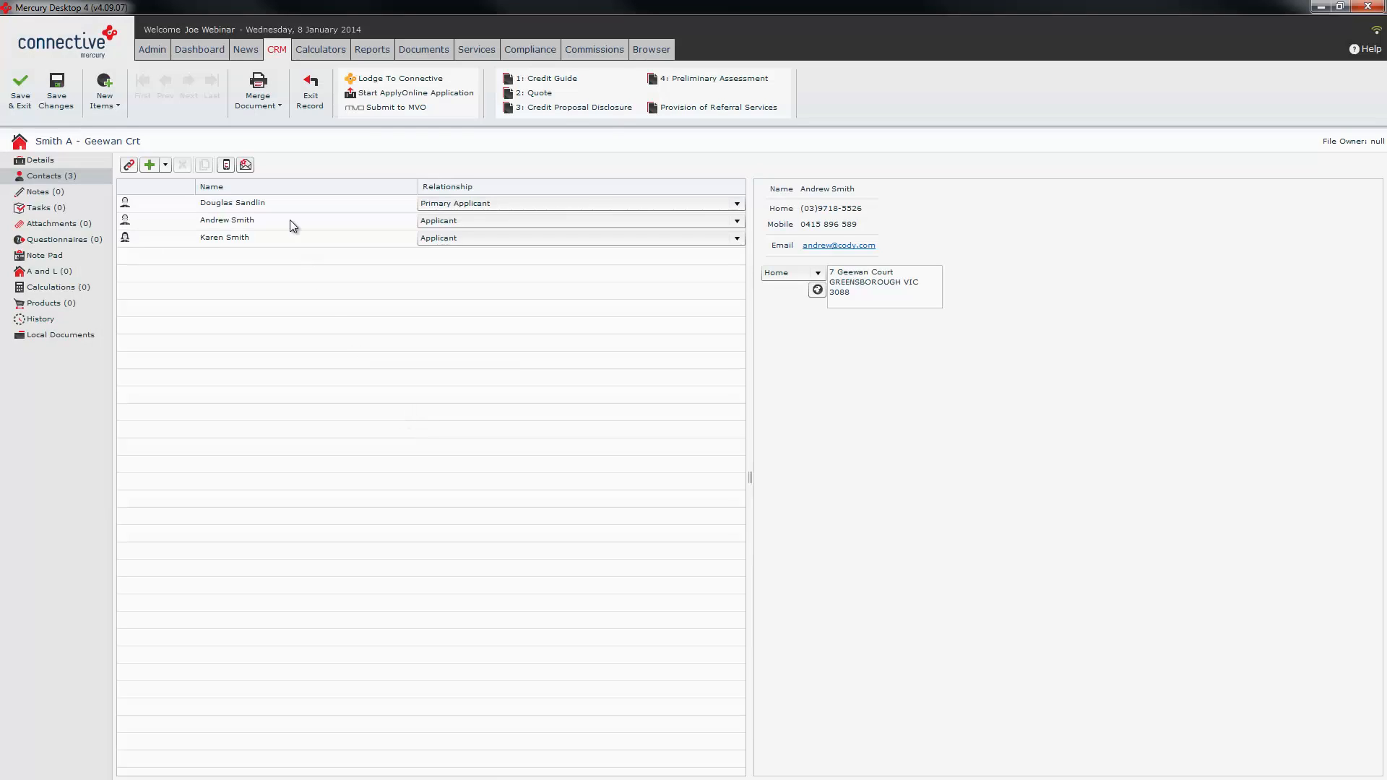
pyautogui.click(736, 205)
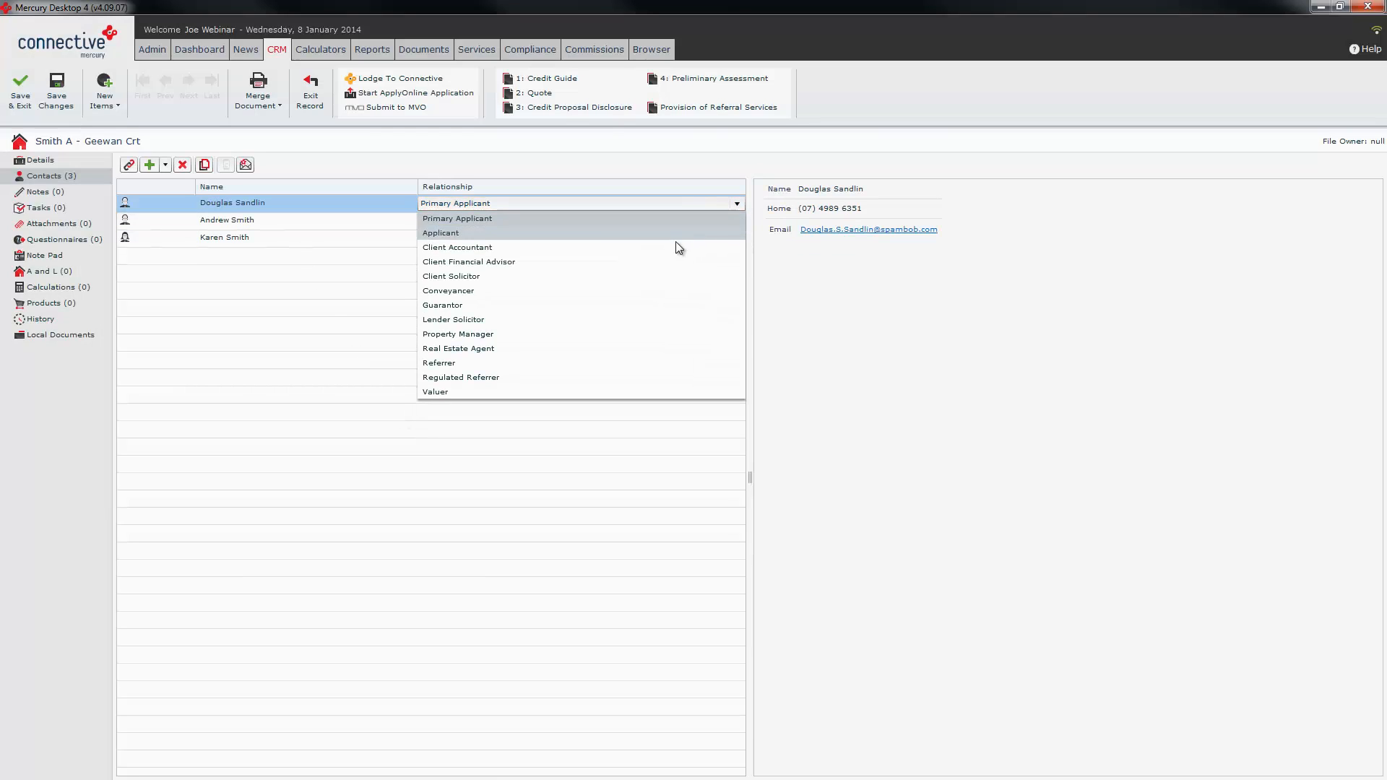
pyautogui.click(470, 363)
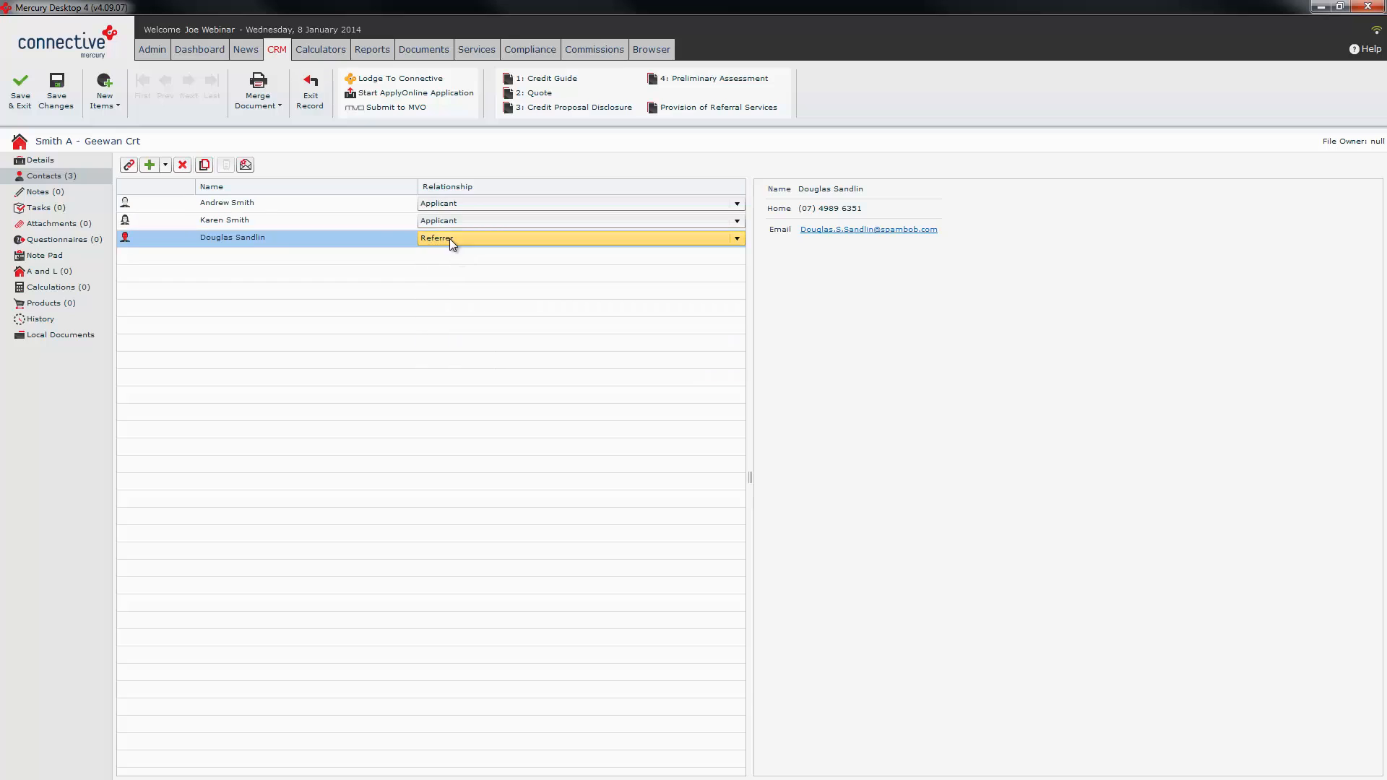
# Set the relationship of the first listed contact to Primary Applicant
pyautogui.click(464, 217)
pyautogui.click(467, 209)
pyautogui.click(458, 218)
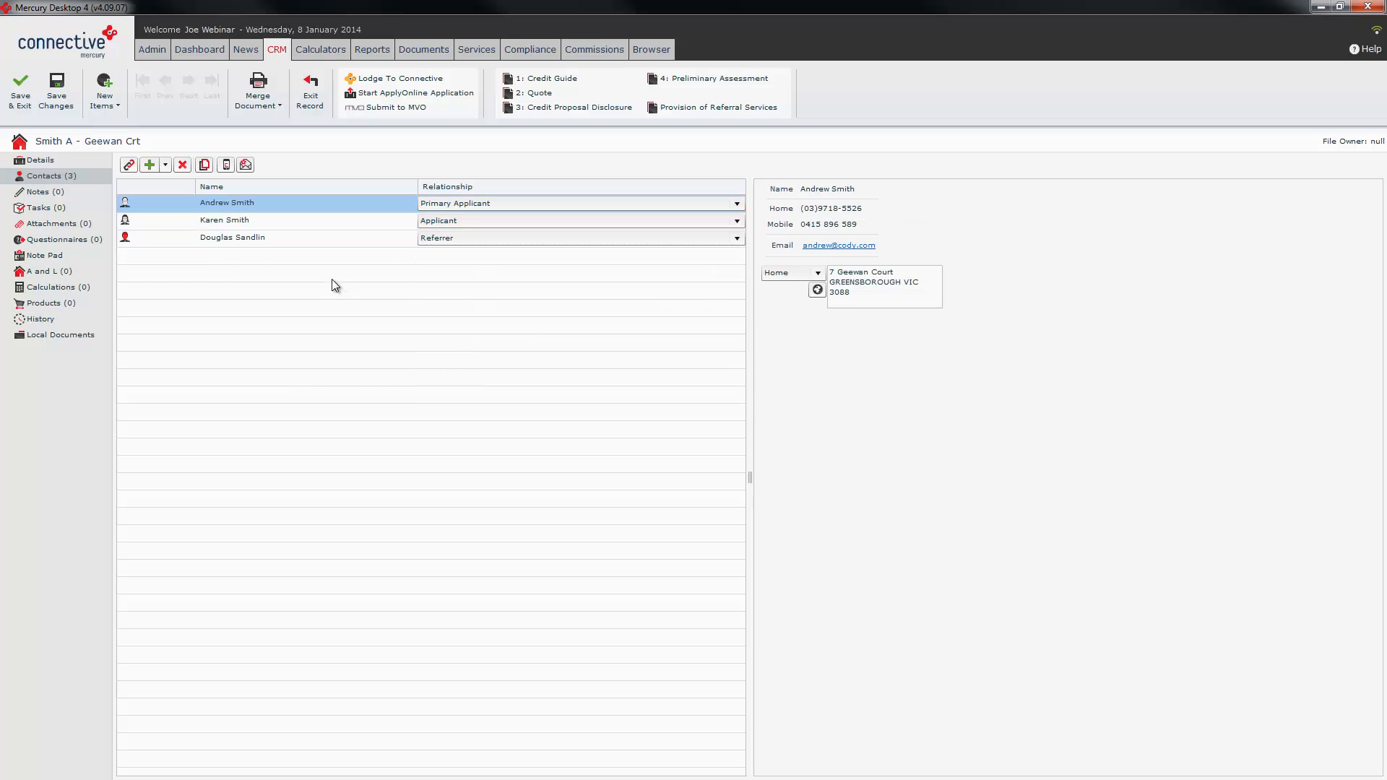
# Examine the relationship options available for the referrer contact
pyautogui.keyDown('ctrl'); pyautogui.click(244, 239); pyautogui.keyUp('ctrl')
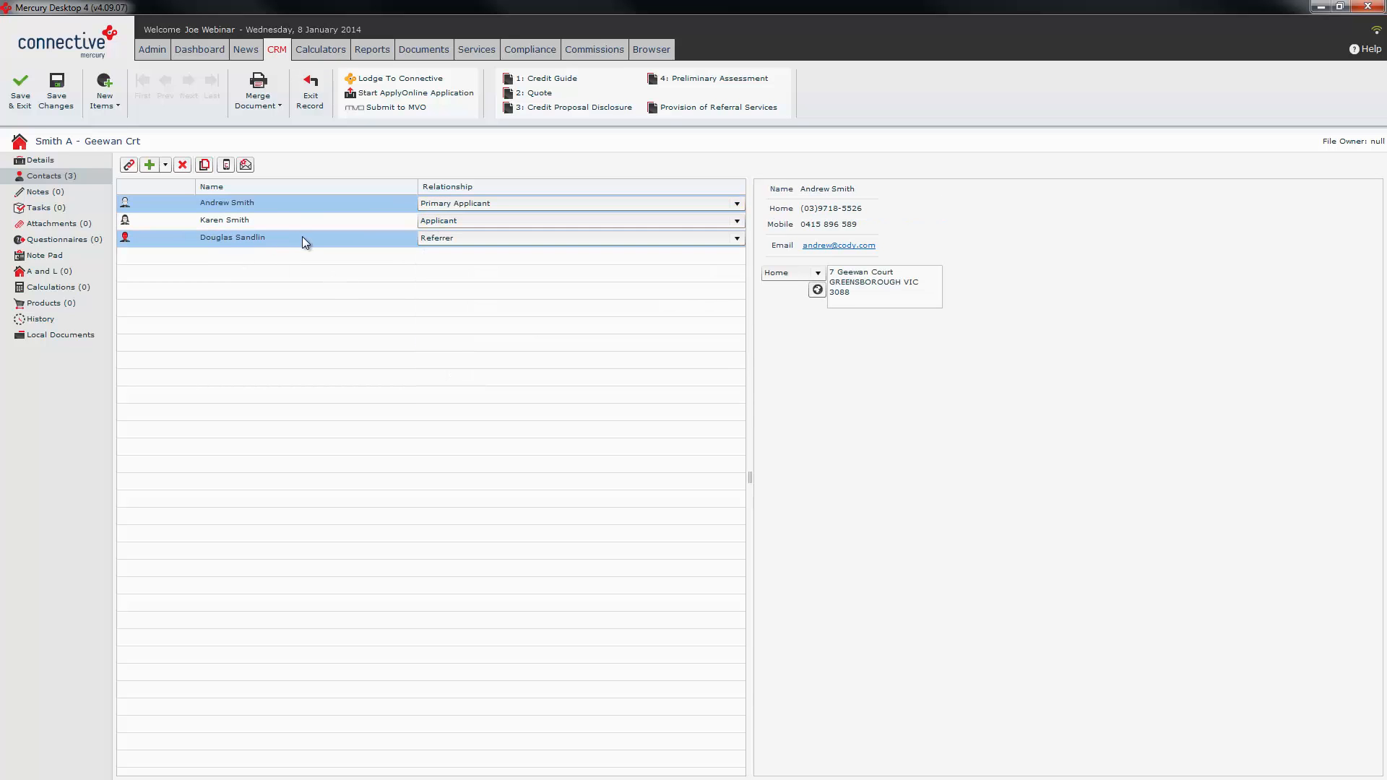
pyautogui.click(448, 237)
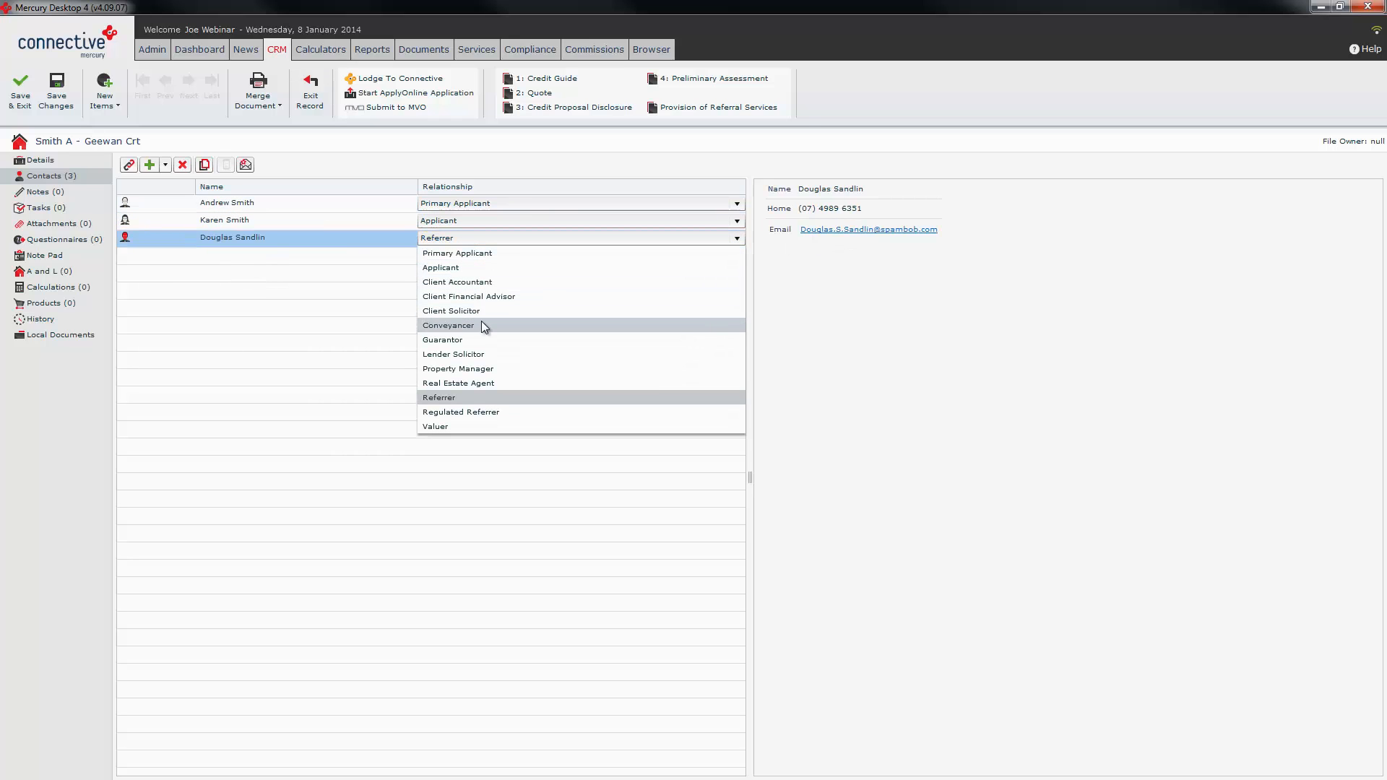
pyautogui.click(341, 333)
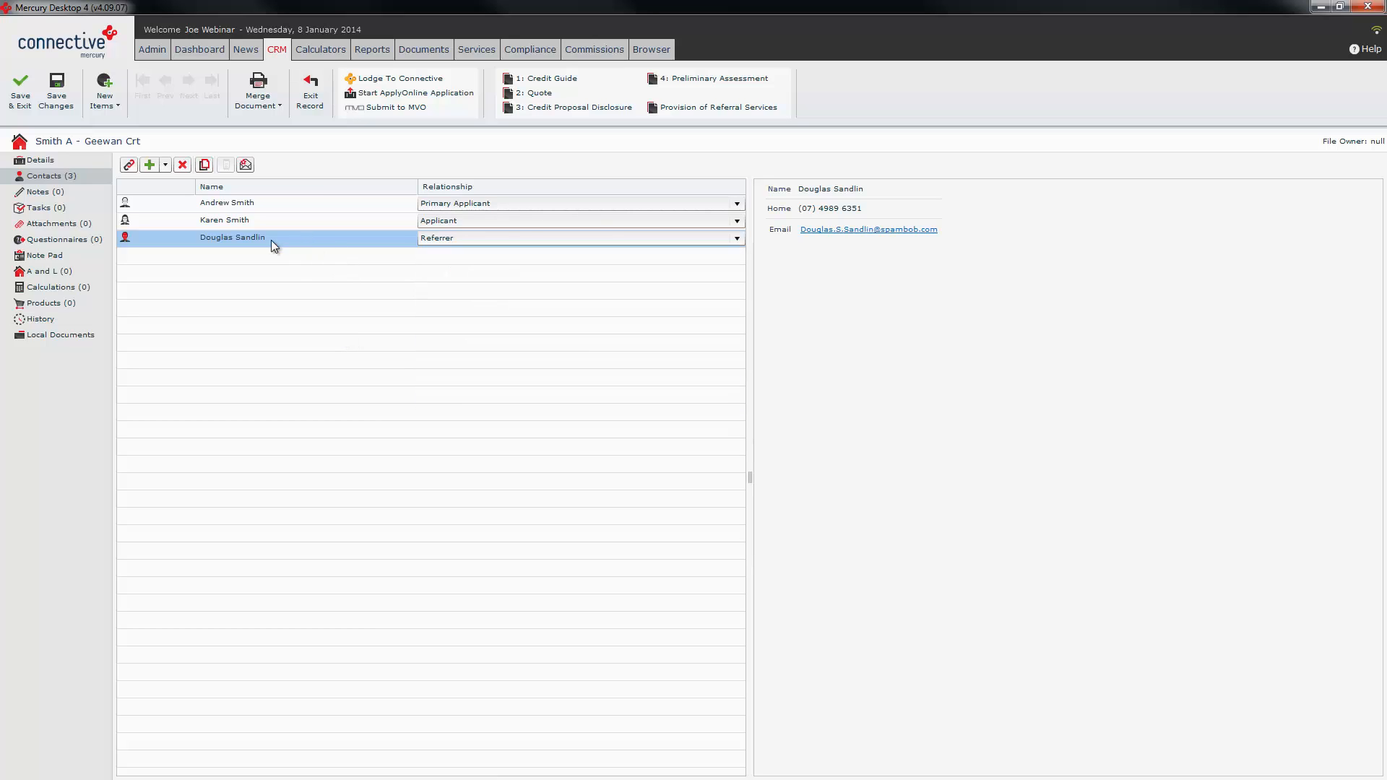
# Start a new note on the opportunity with the type General Note and check its attachments list
pyautogui.click(58, 194)
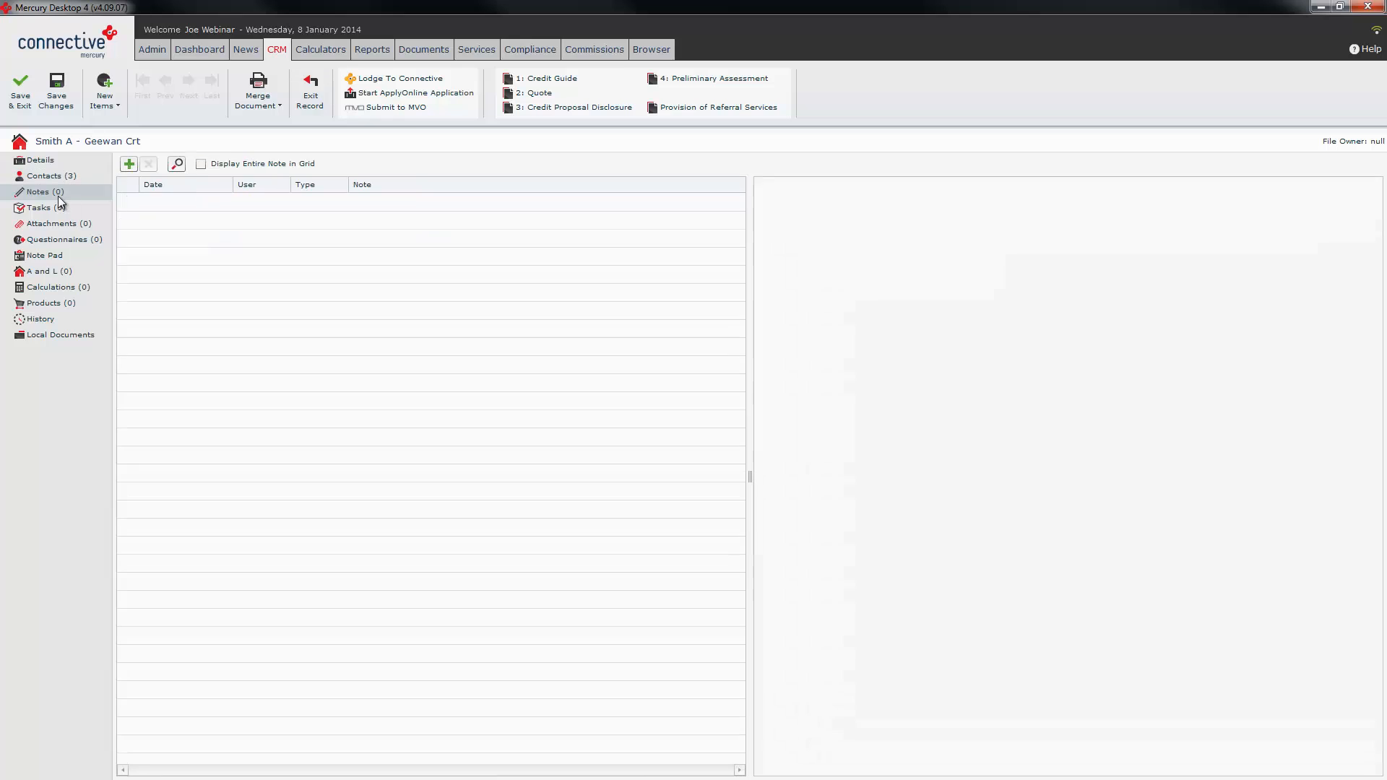
pyautogui.click(128, 165)
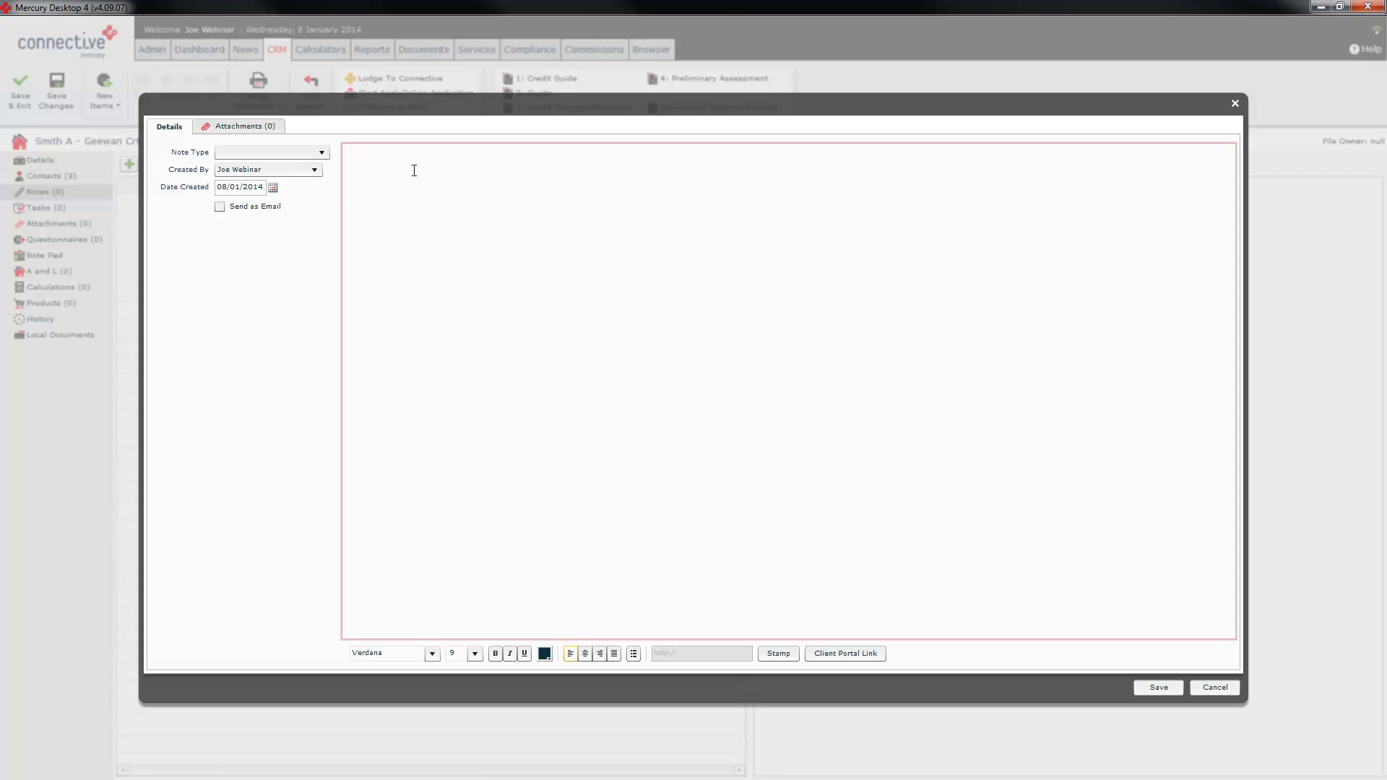
pyautogui.click(364, 155)
pyautogui.click(317, 152)
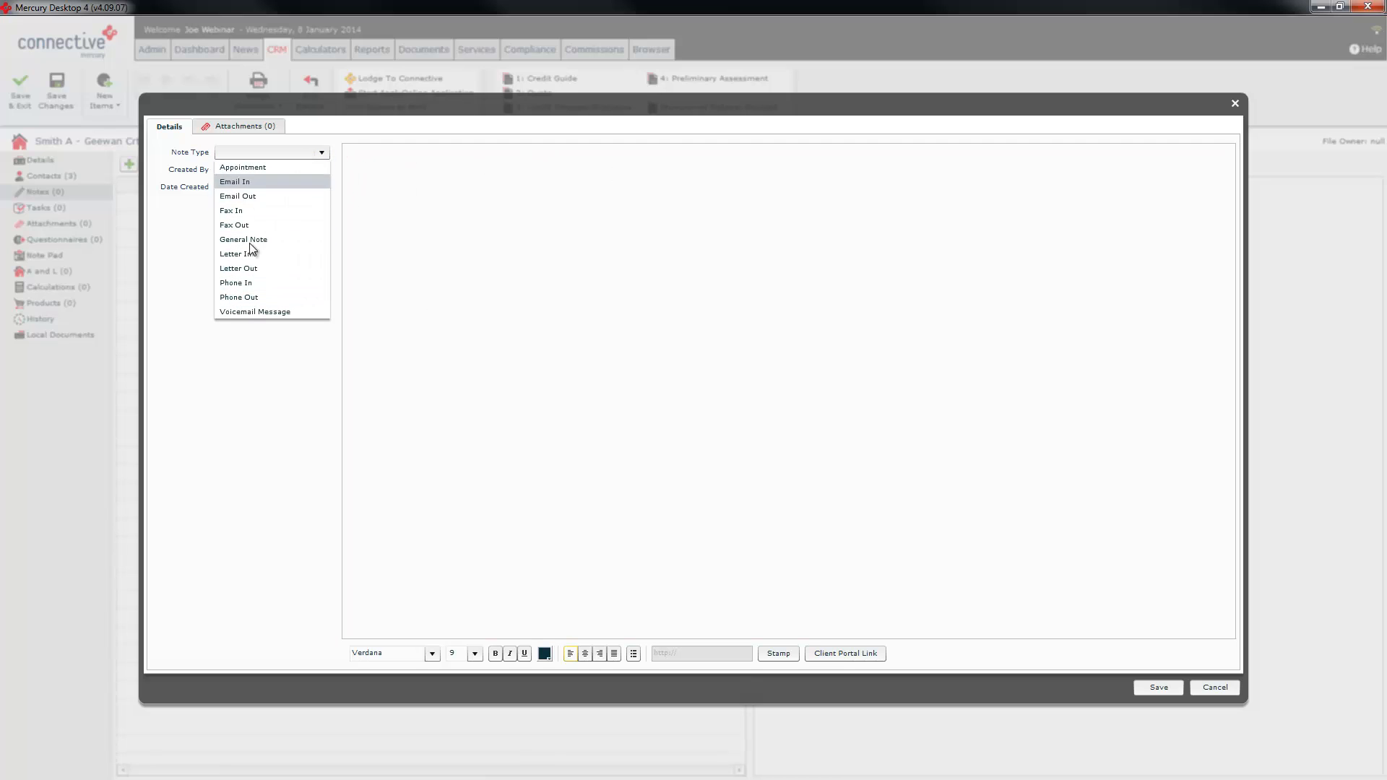
pyautogui.click(239, 241)
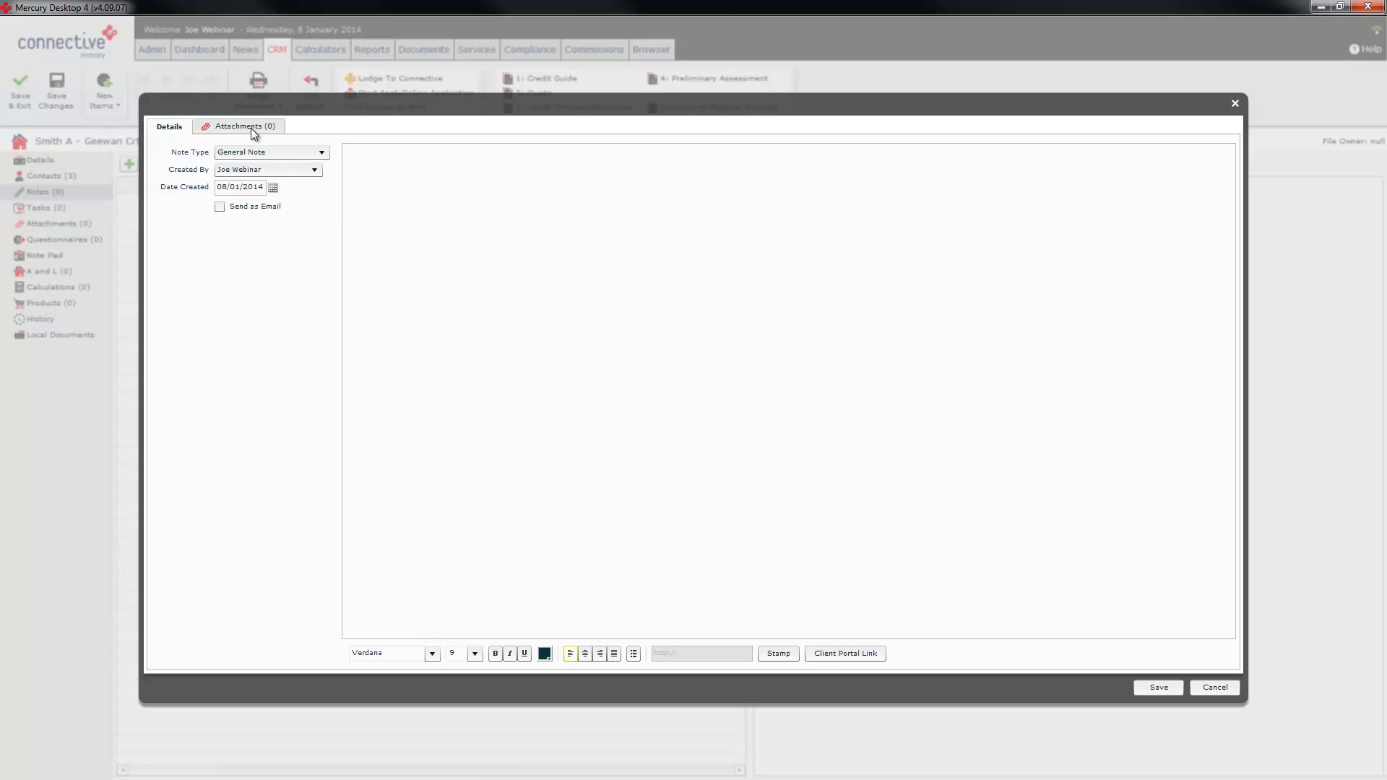
pyautogui.click(239, 127)
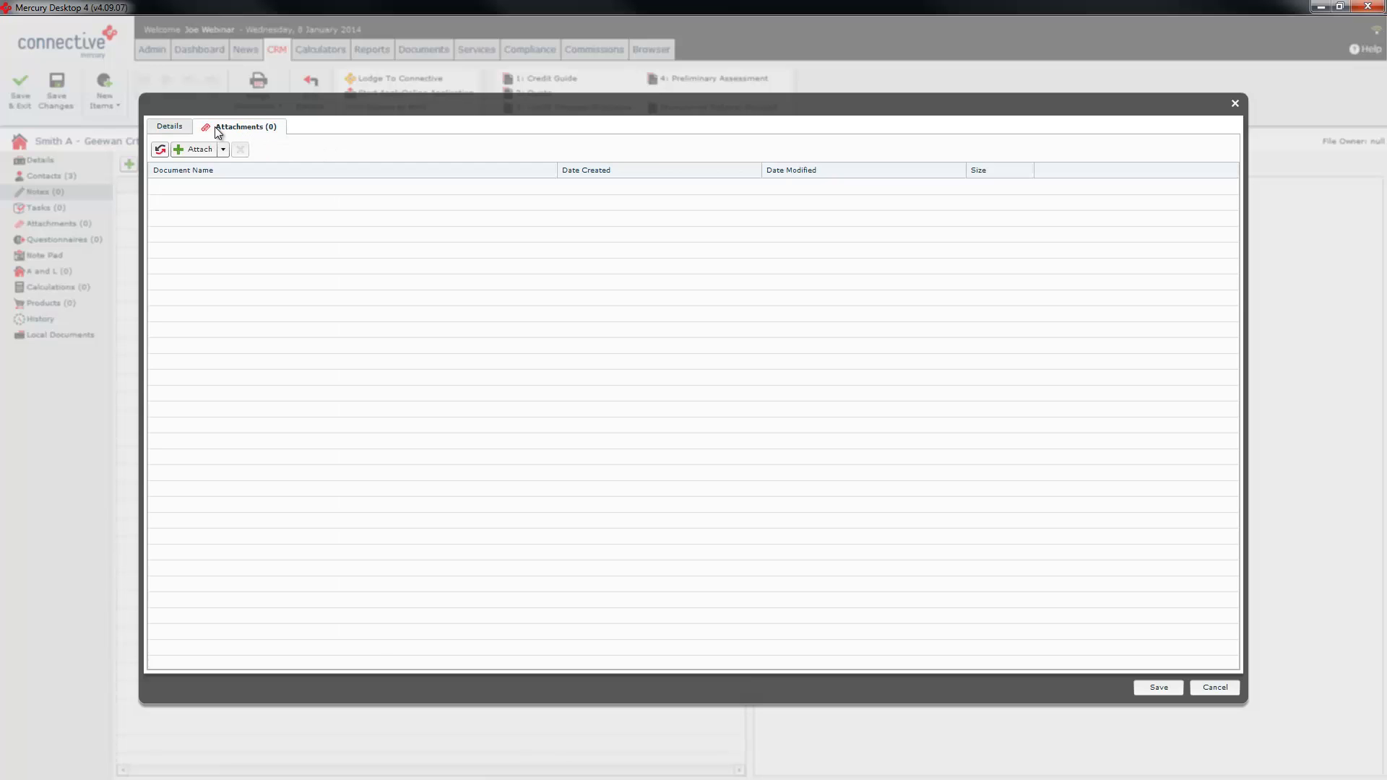
pyautogui.click(172, 126)
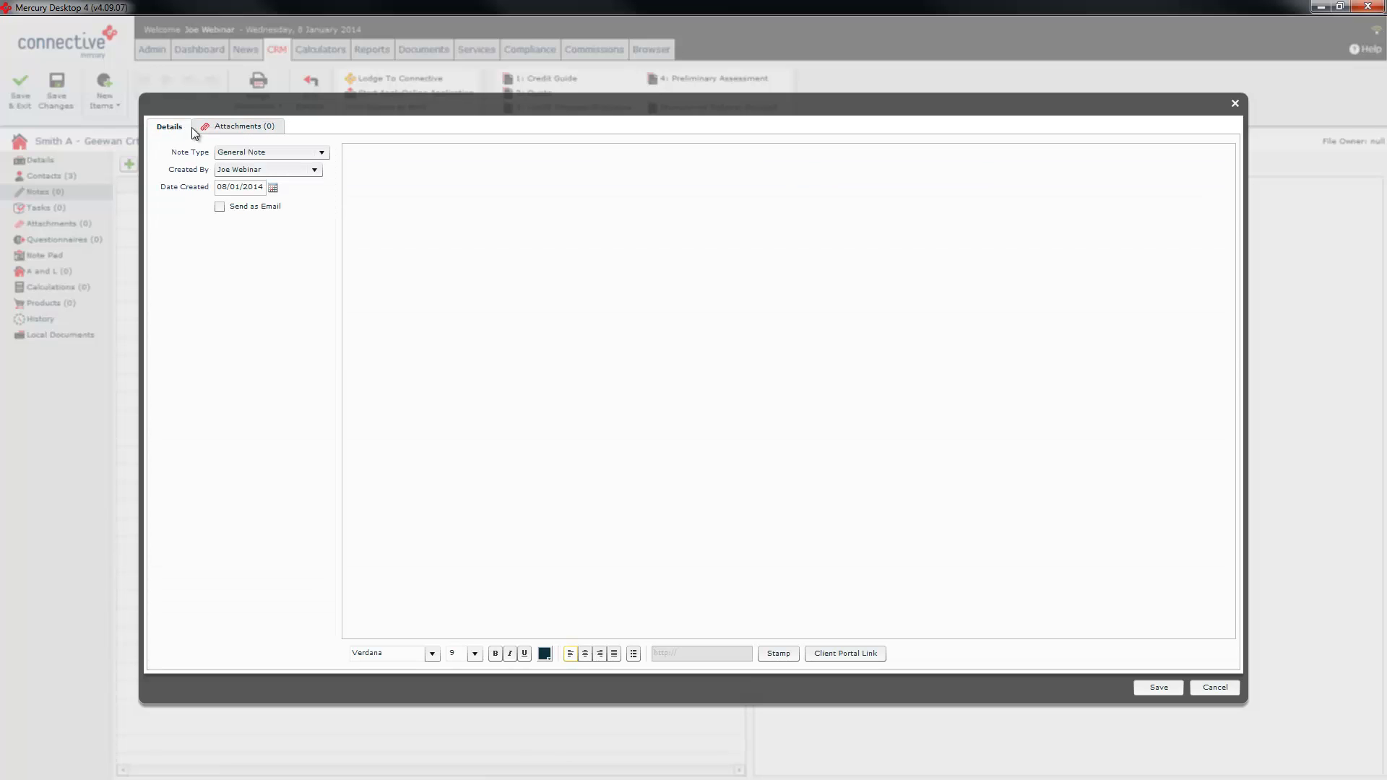
# Set the note to send as an email, check its recipient, CC, BCC and subject fields, and discard the draft
pyautogui.click(219, 208)
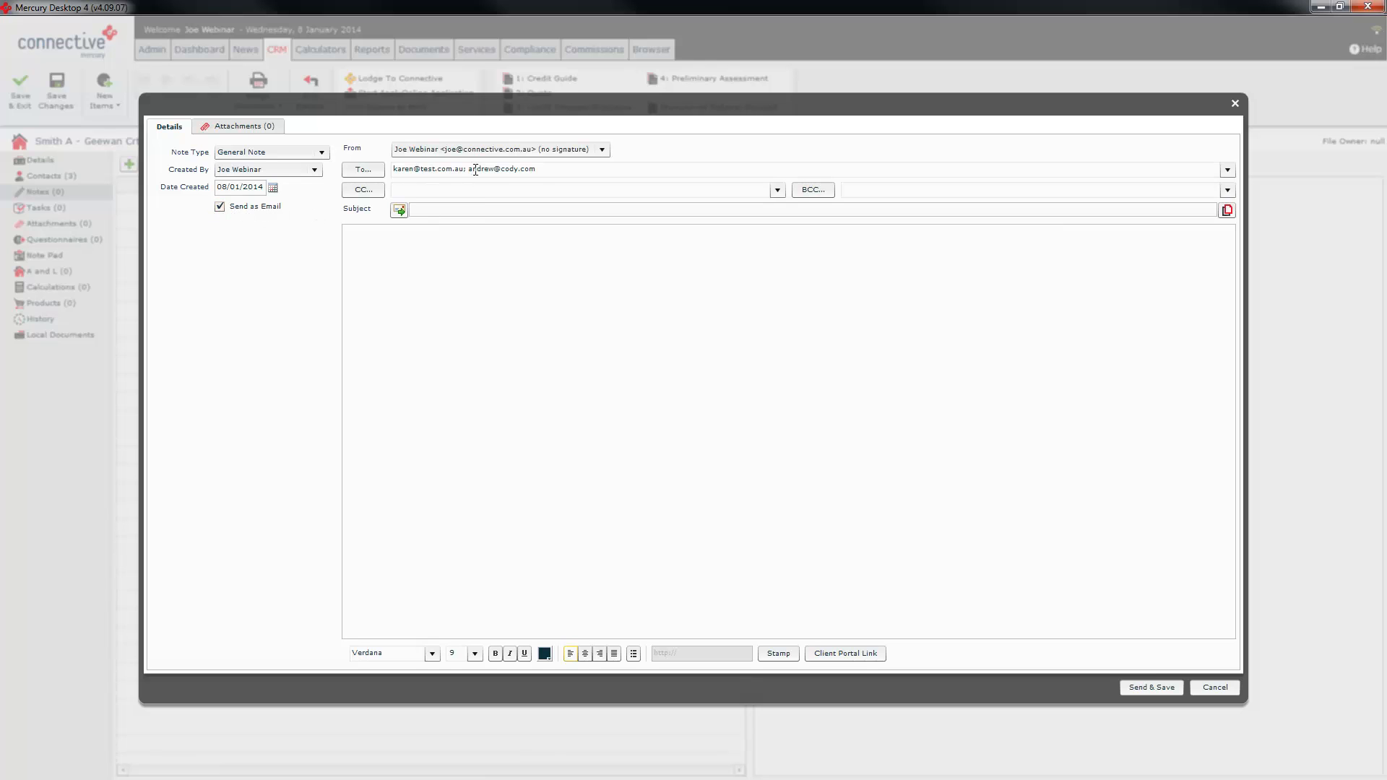
pyautogui.click(543, 170)
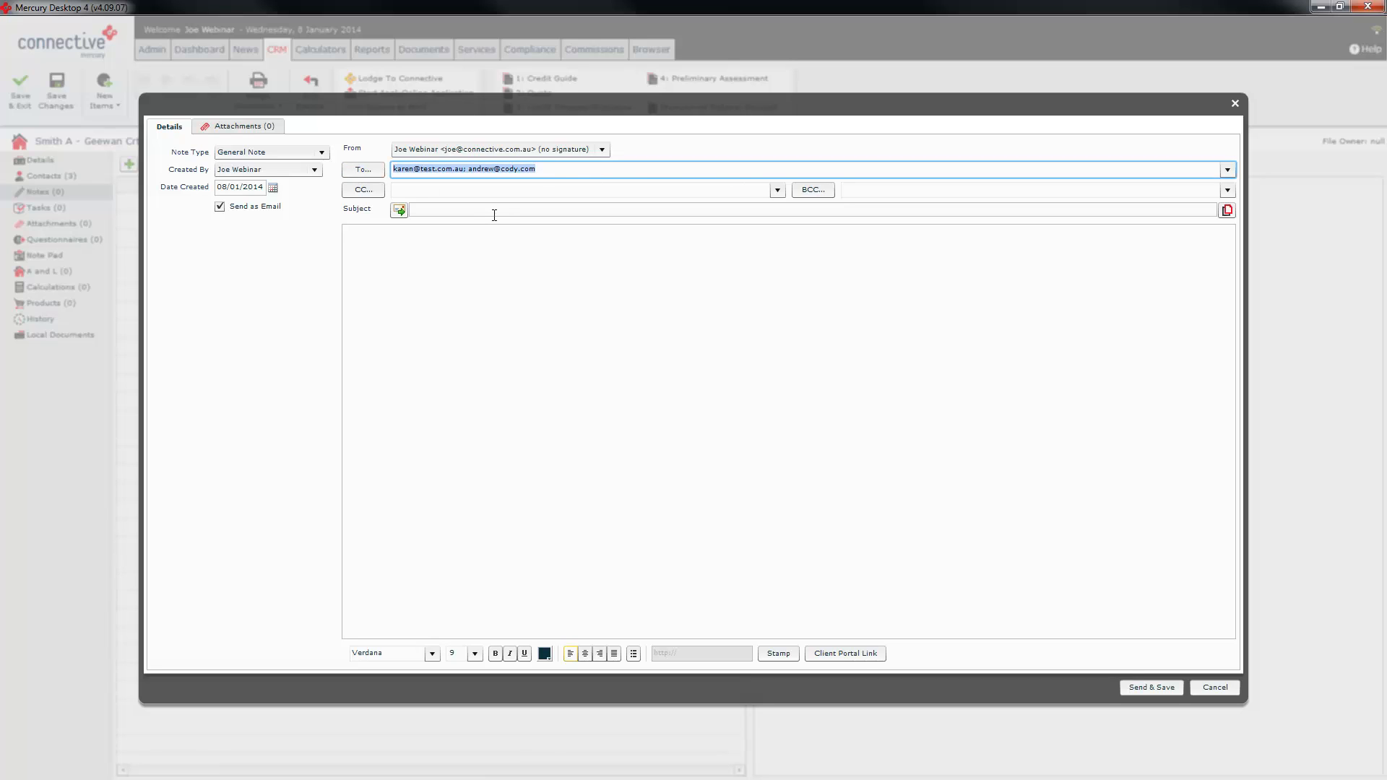
pyautogui.click(451, 210)
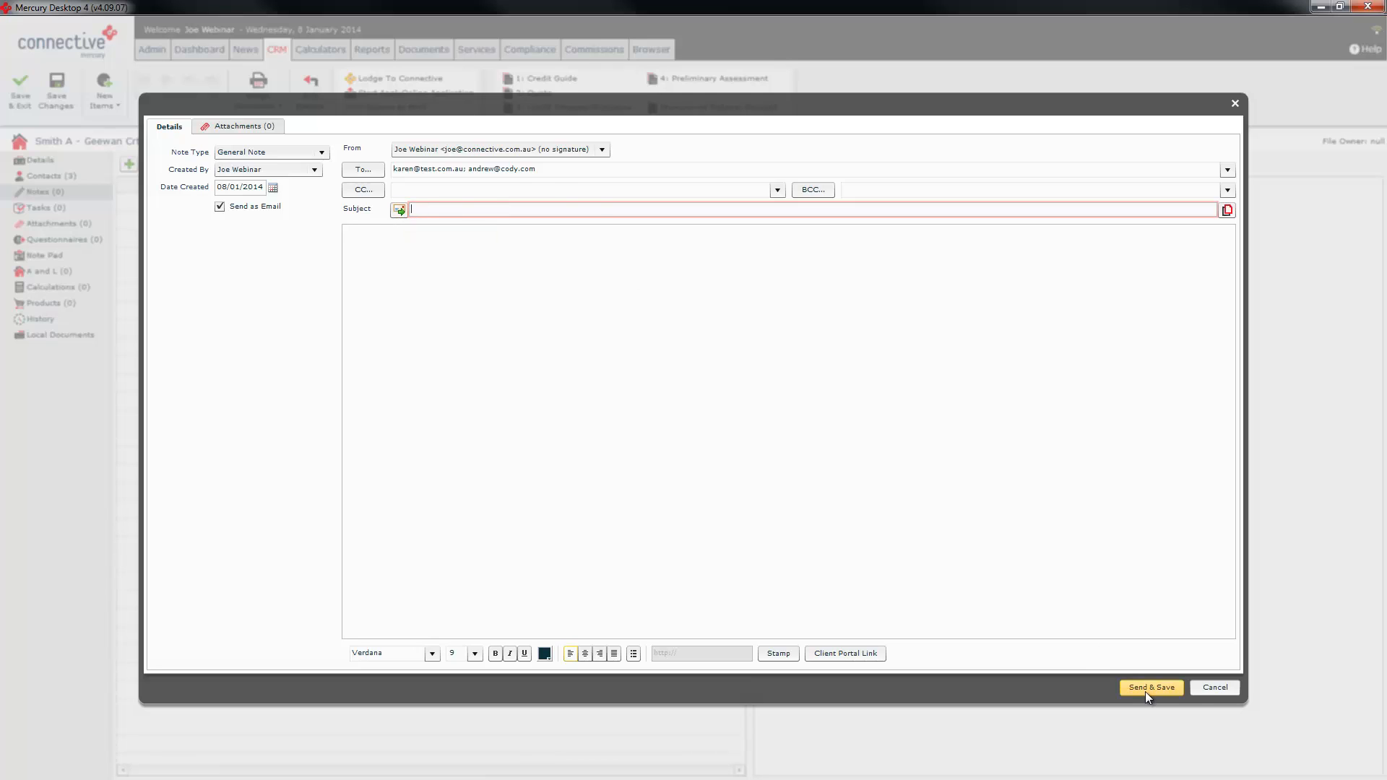
pyautogui.click(555, 169)
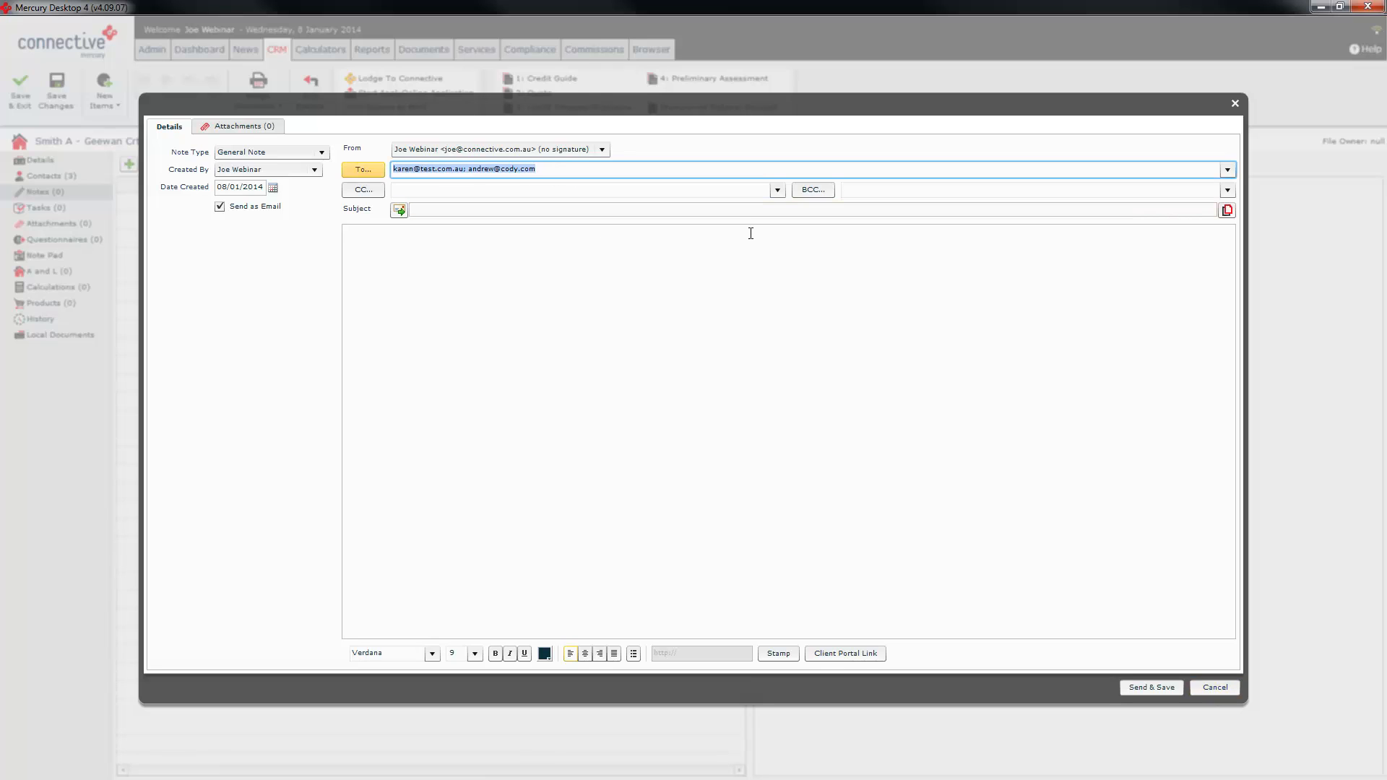
pyautogui.click(596, 190)
pyautogui.click(885, 192)
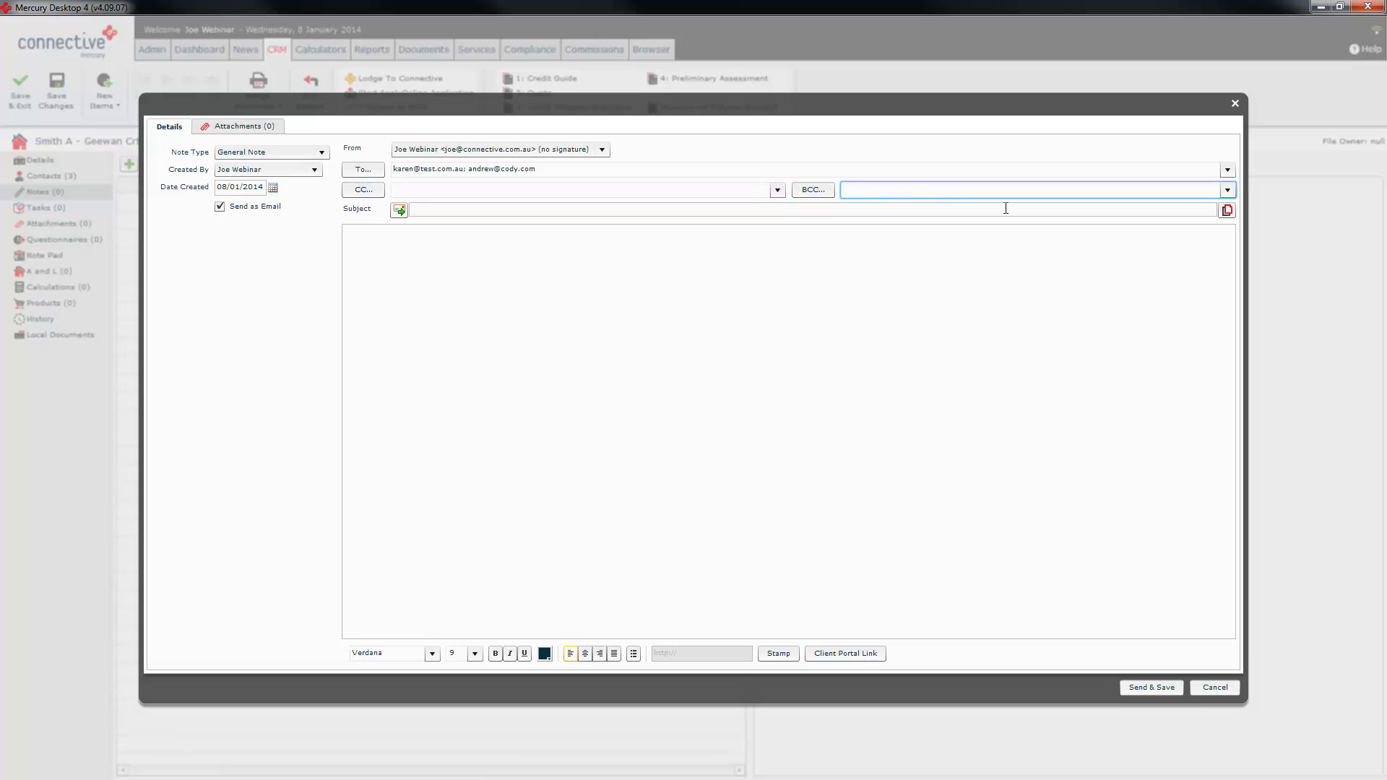
pyautogui.click(1215, 688)
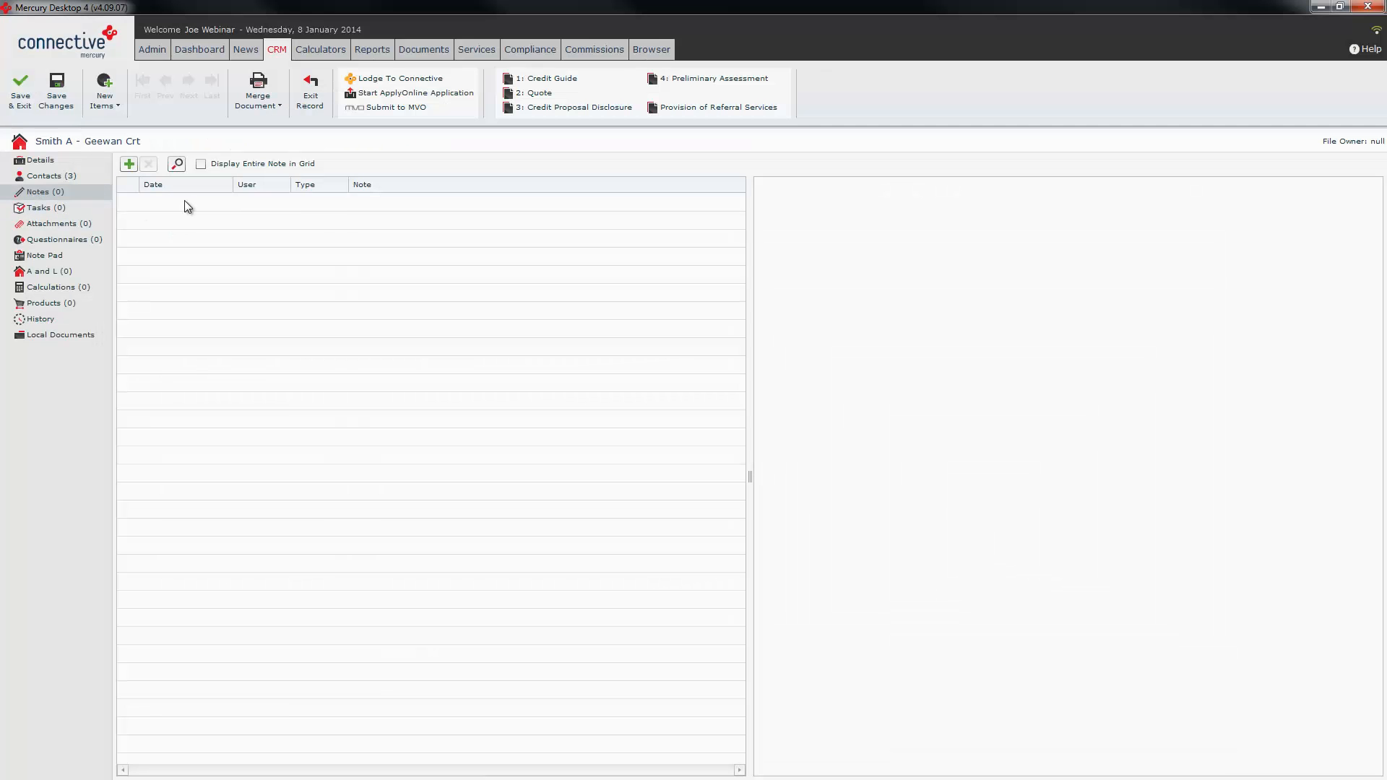
# Start a new task on the opportunity, try displaying it in the calendar, and discard it
pyautogui.click(52, 209)
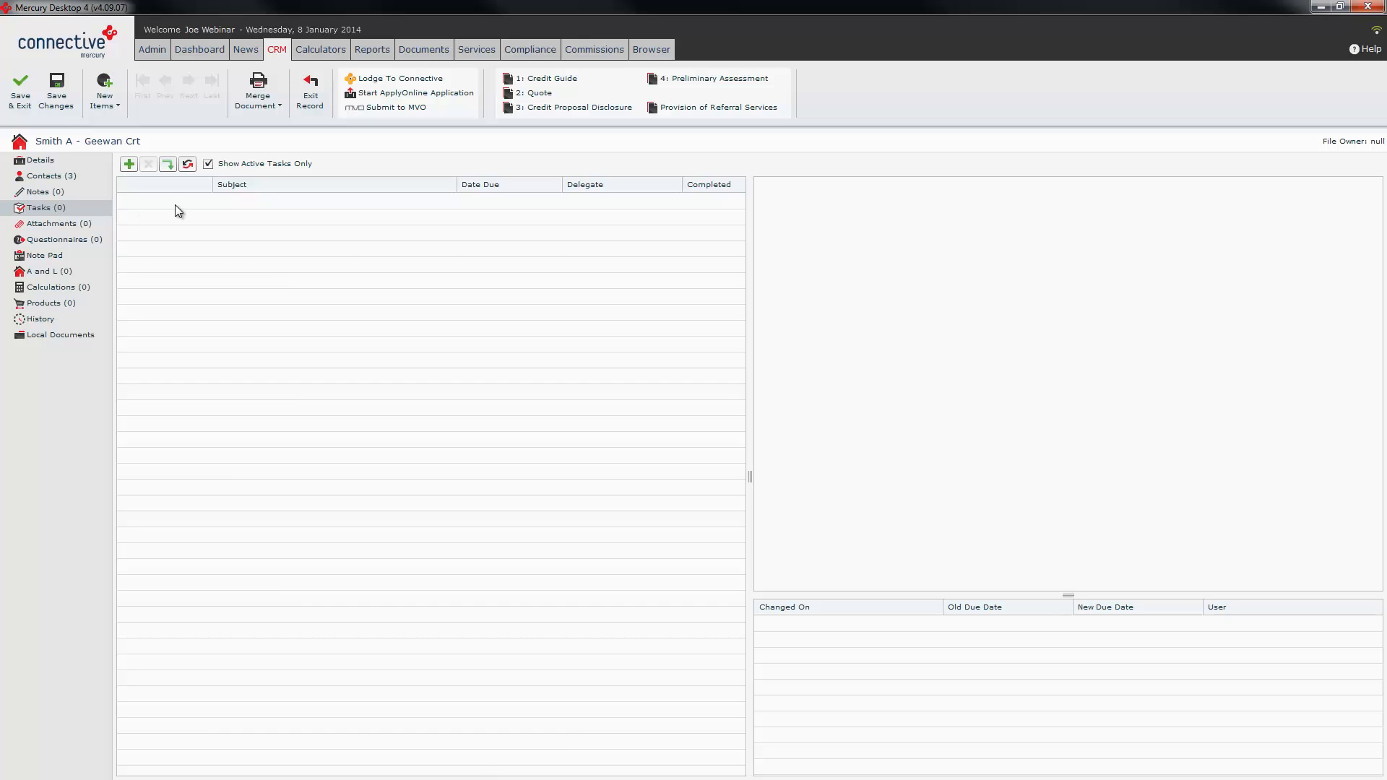
pyautogui.click(129, 165)
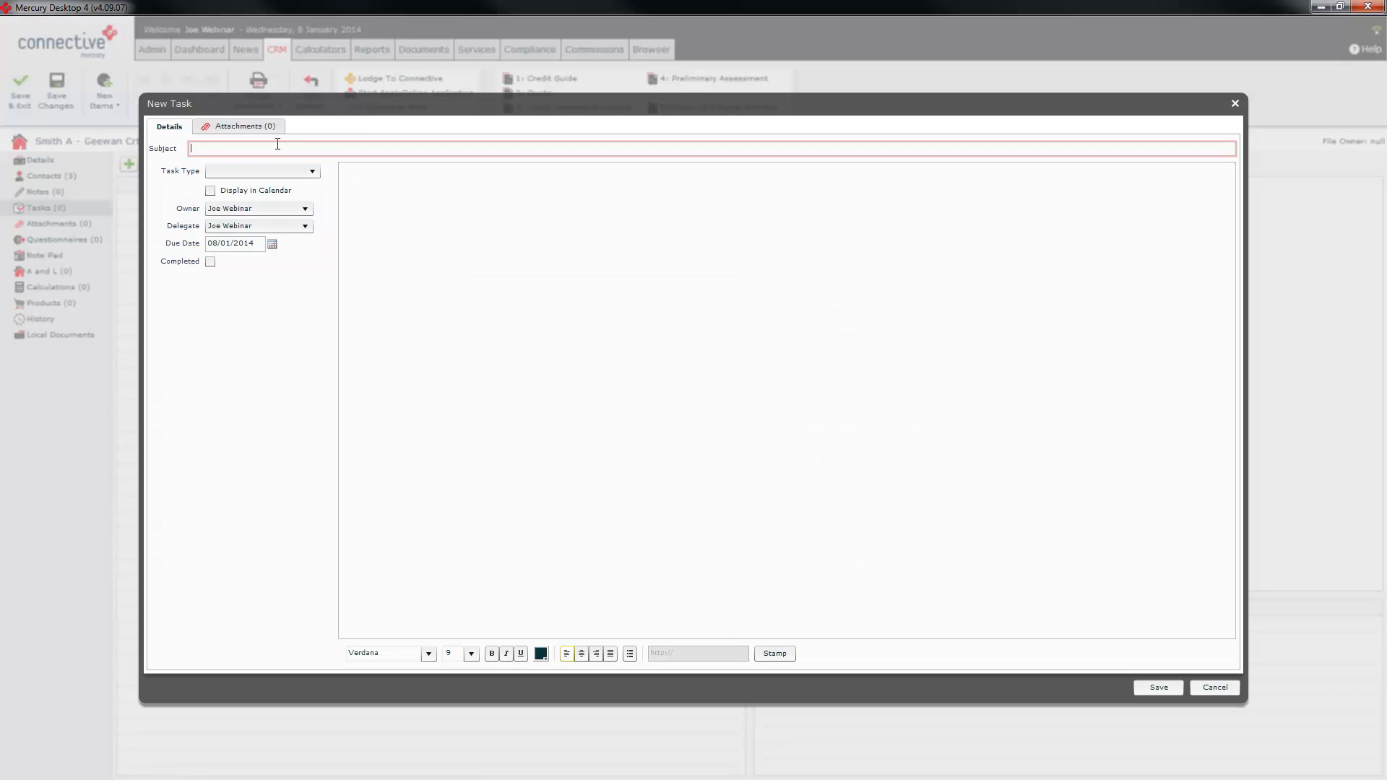
pyautogui.click(312, 172)
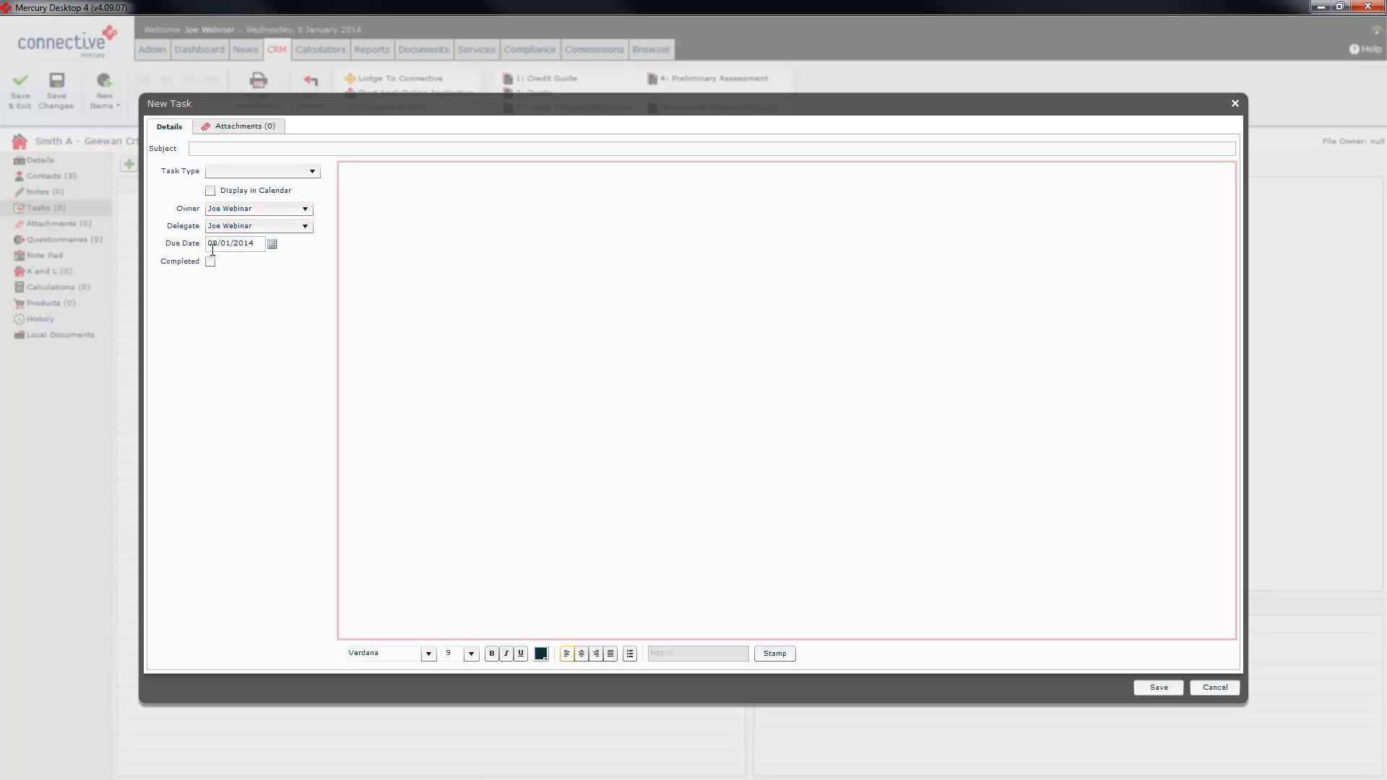
pyautogui.click(210, 192)
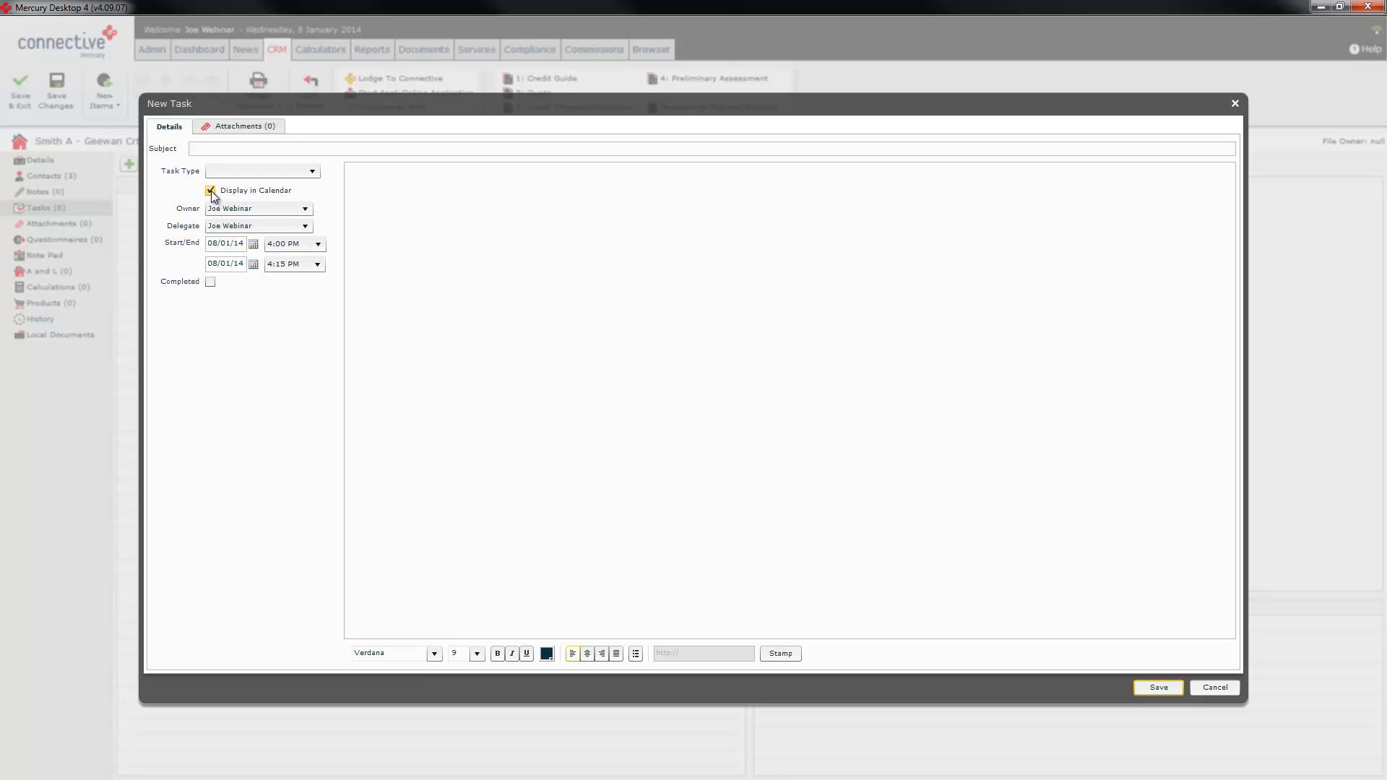
pyautogui.click(210, 191)
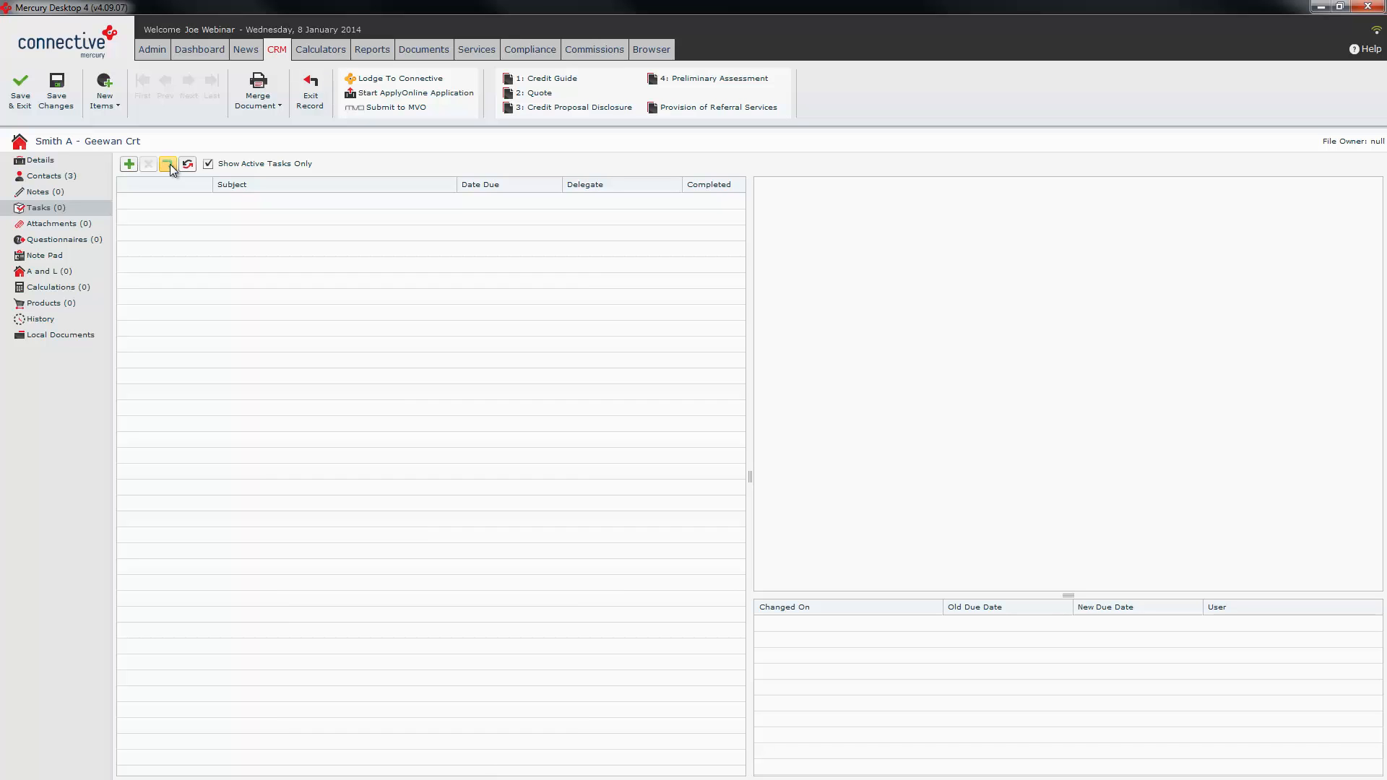
# Browse for a file to attach to the opportunity and cancel the upload
pyautogui.click(72, 230)
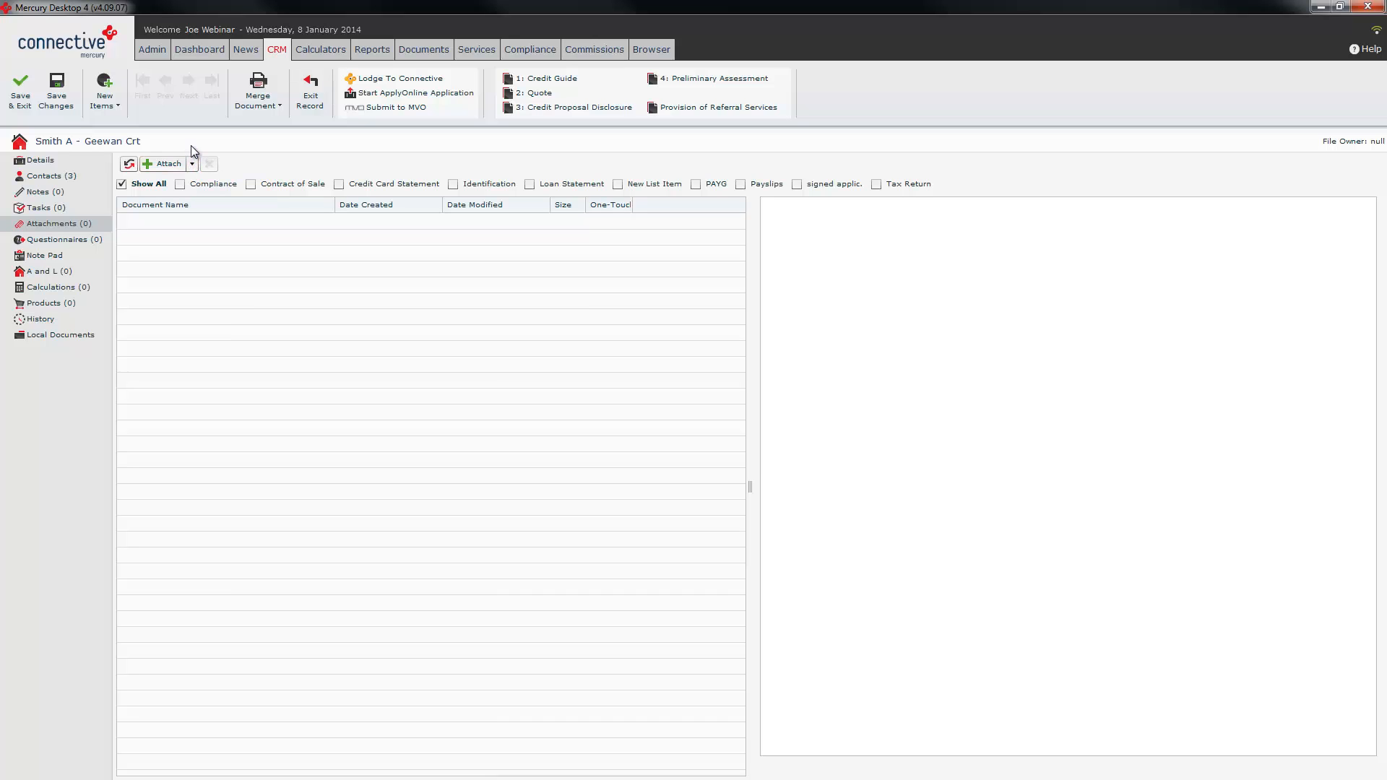
pyautogui.click(192, 165)
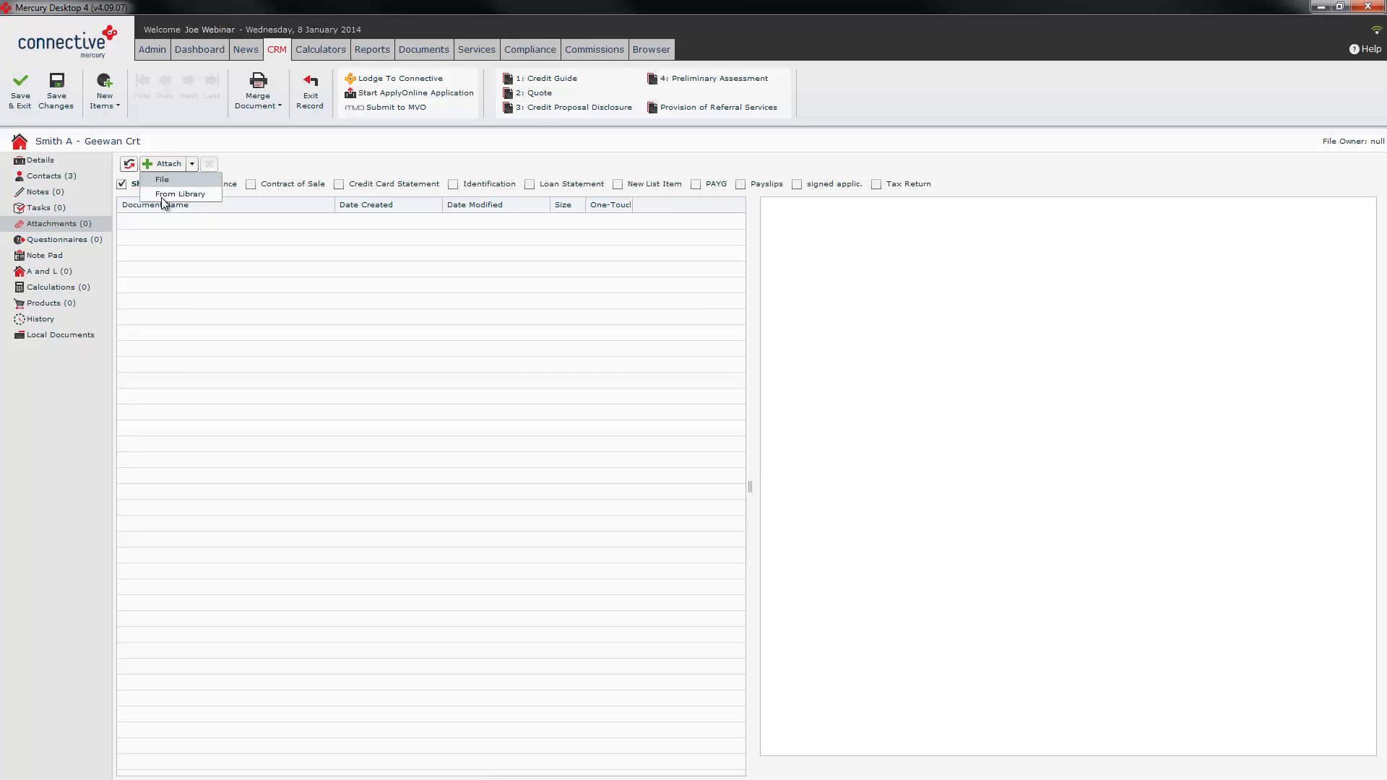
pyautogui.click(163, 181)
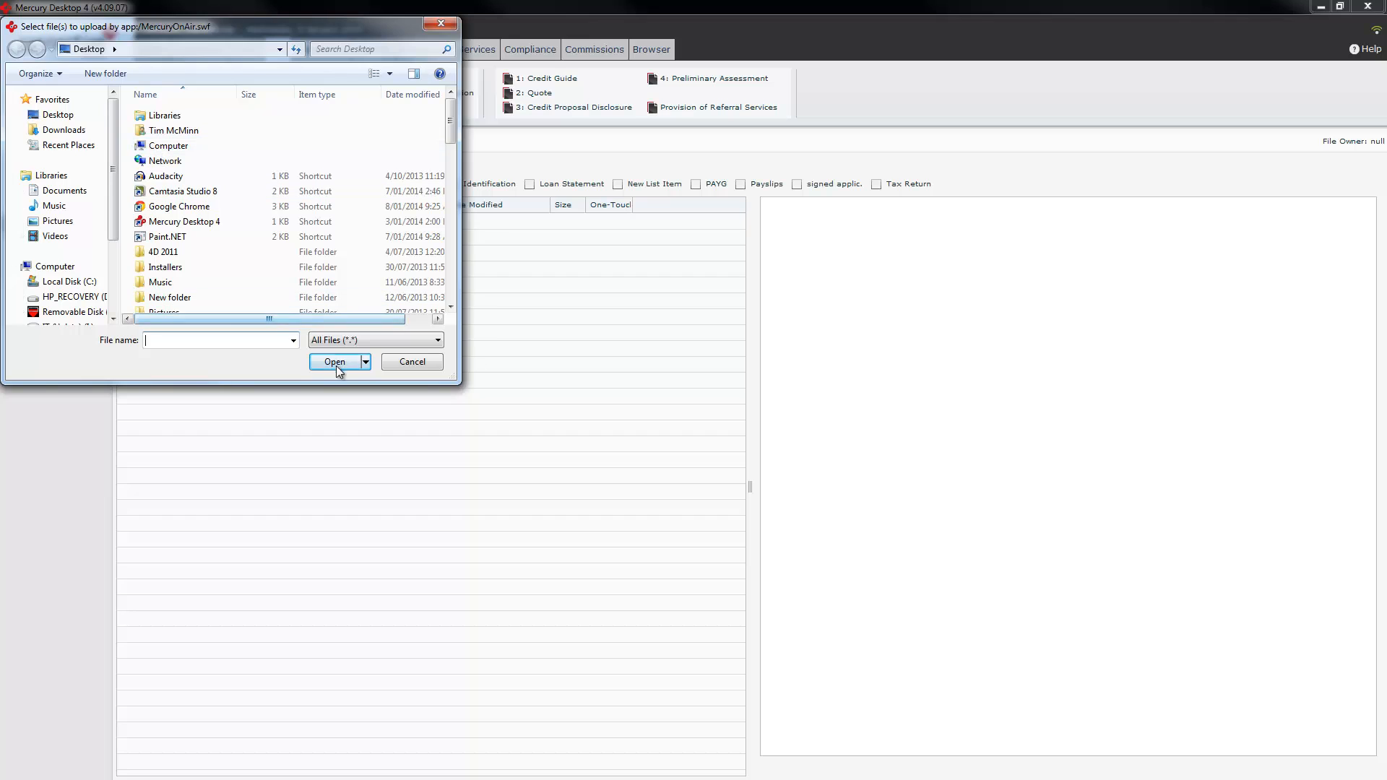
pyautogui.click(423, 366)
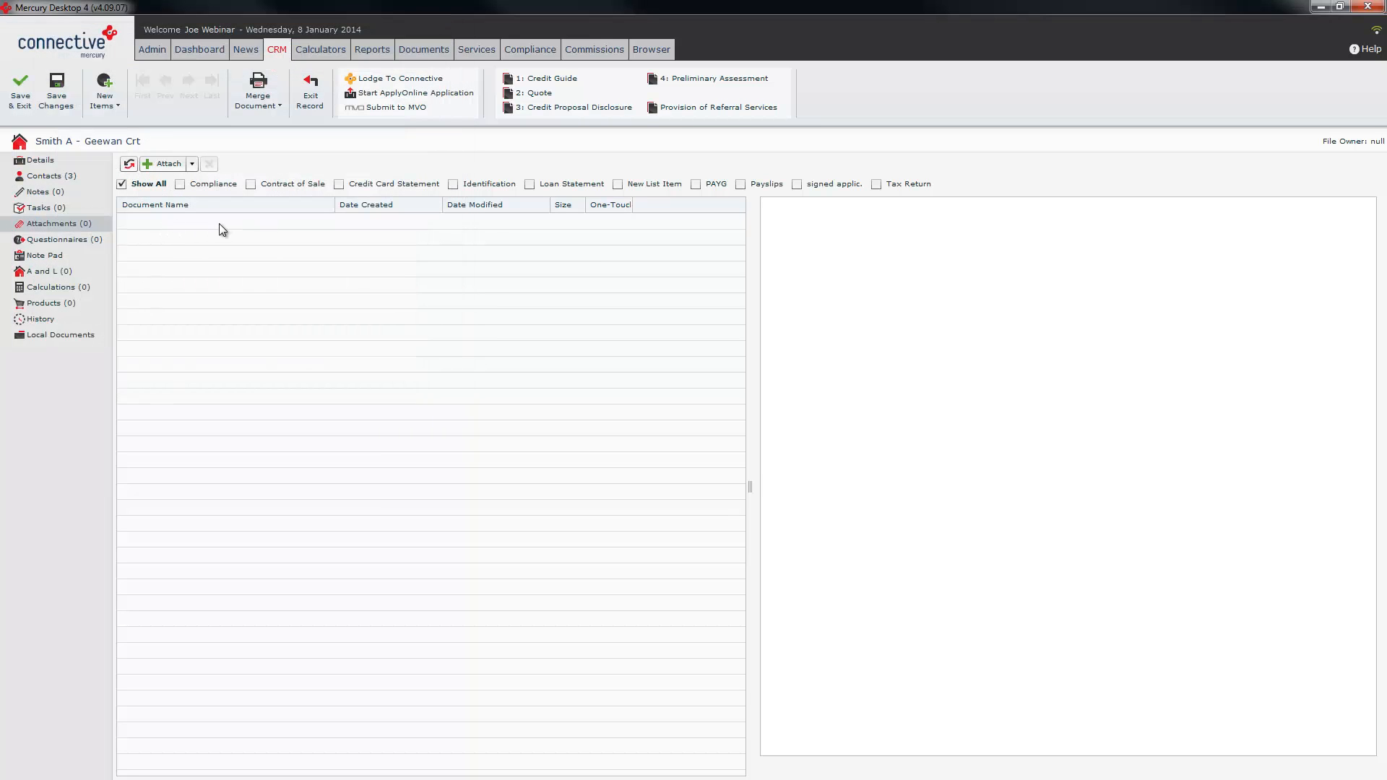
# Add the Master: Responsible Lending Fact Find questionnaire to the opportunity and close its form
pyautogui.click(65, 242)
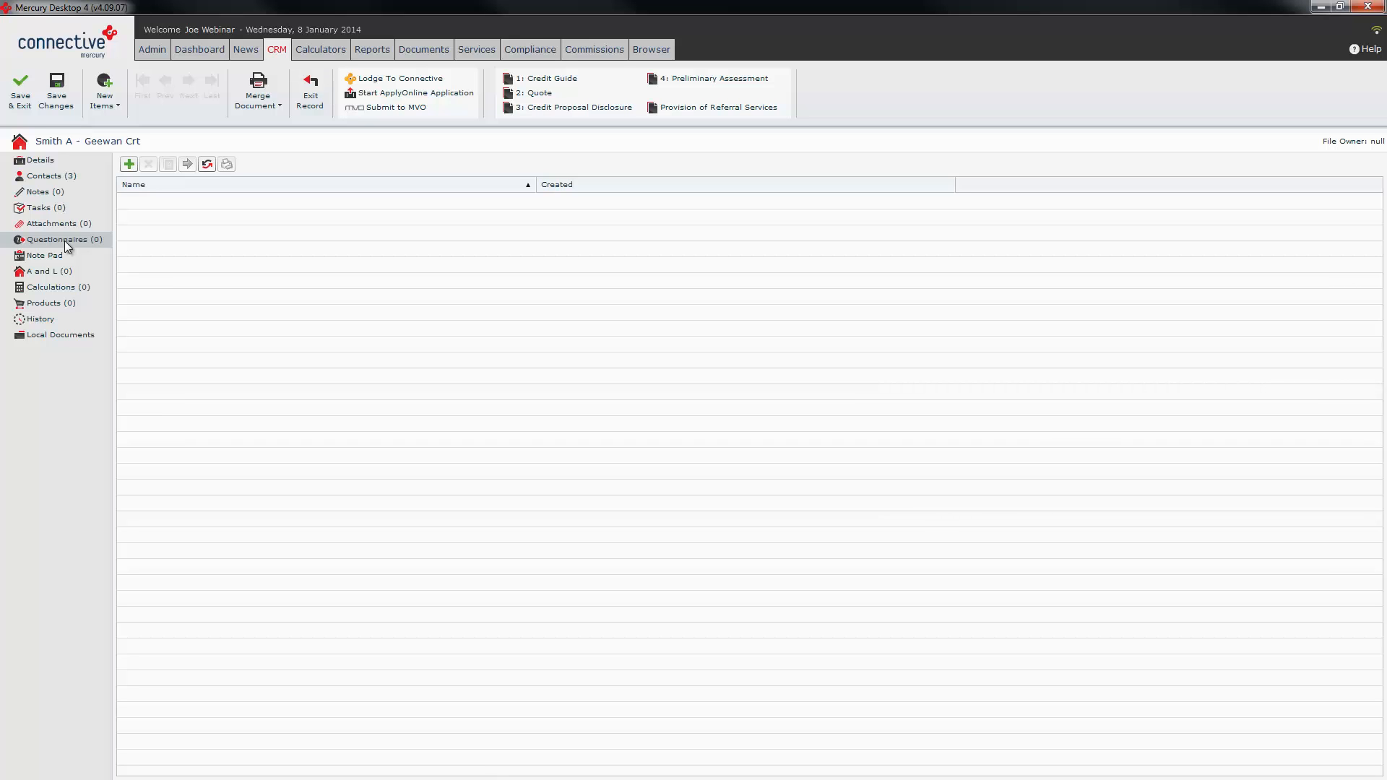
pyautogui.click(129, 164)
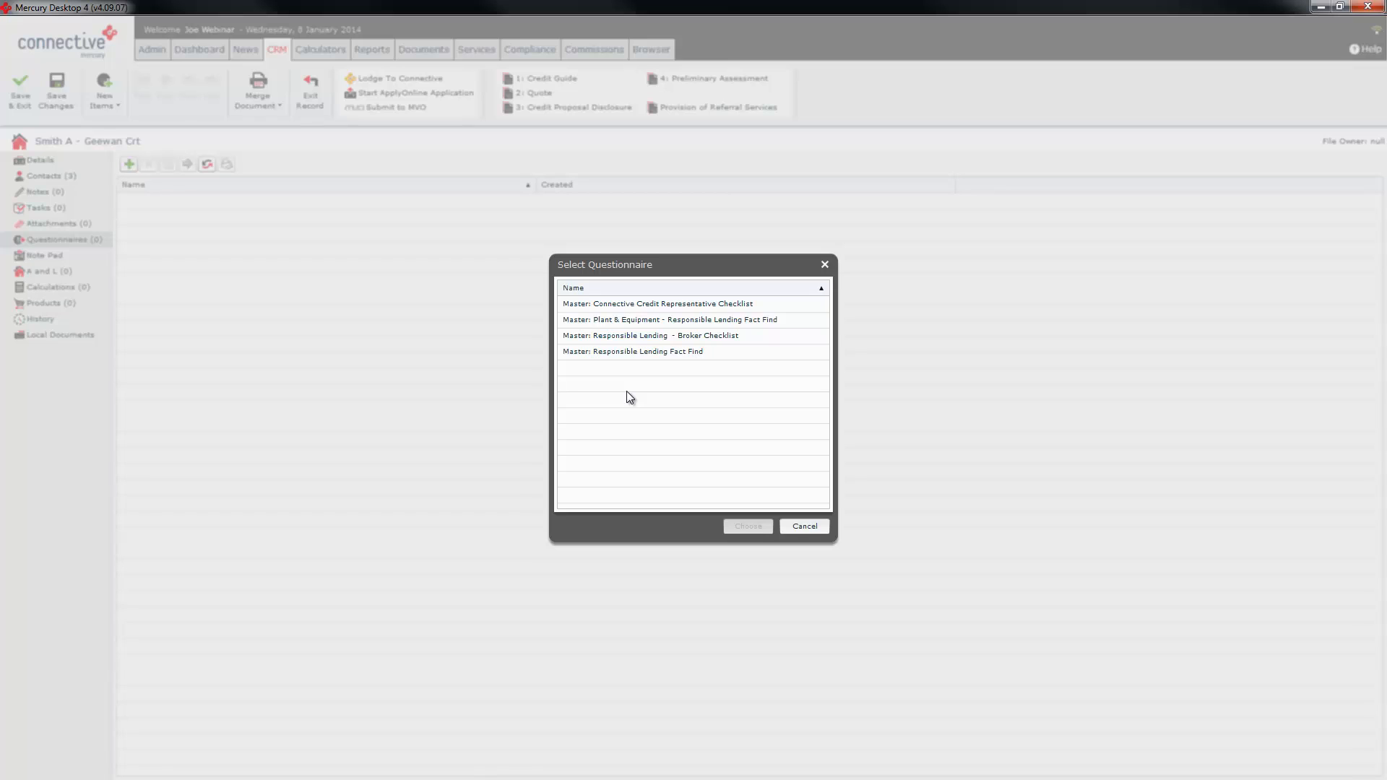
pyautogui.click(665, 320)
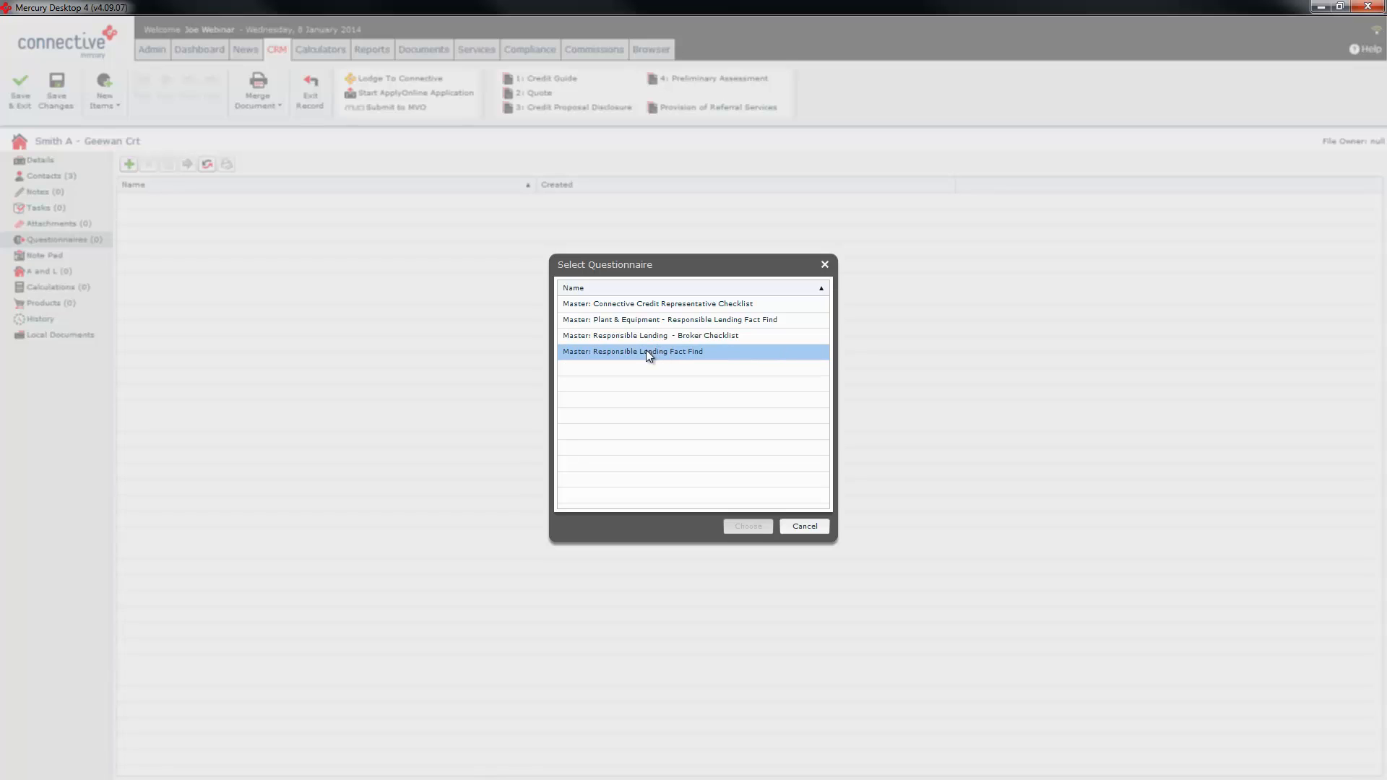
pyautogui.click(646, 352)
pyautogui.click(746, 527)
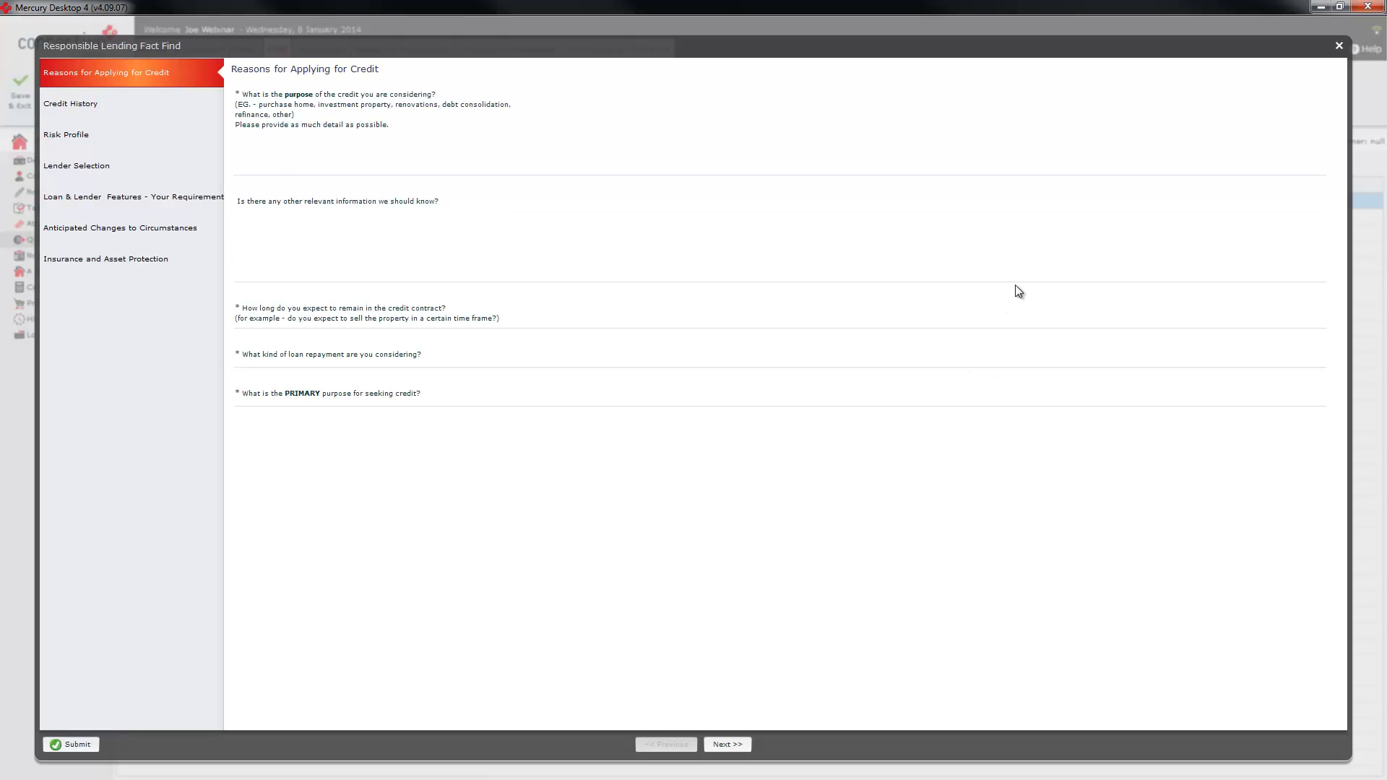
pyautogui.click(1339, 46)
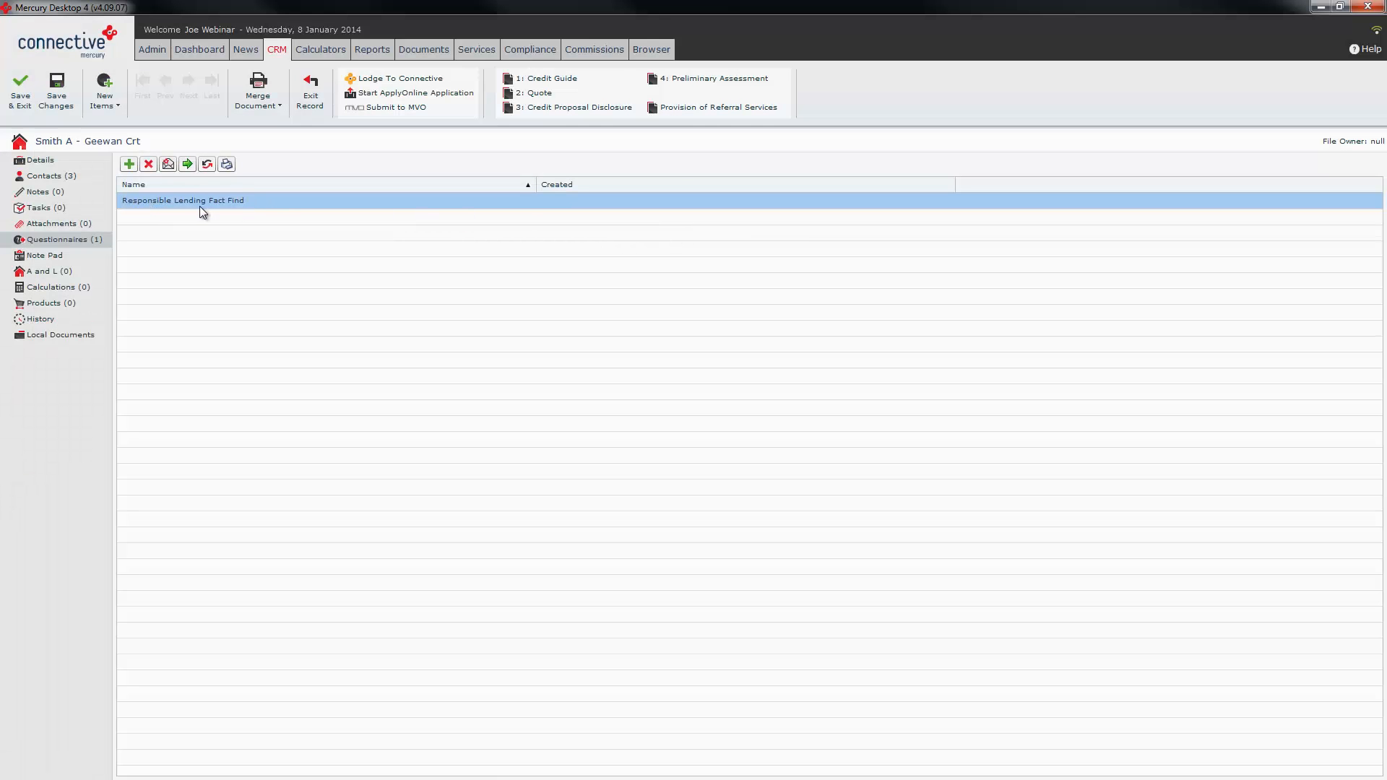
# Start an email requesting the questionnaire from the applicants, and begin the questionnaire in the browser through the email's link
pyautogui.click(167, 164)
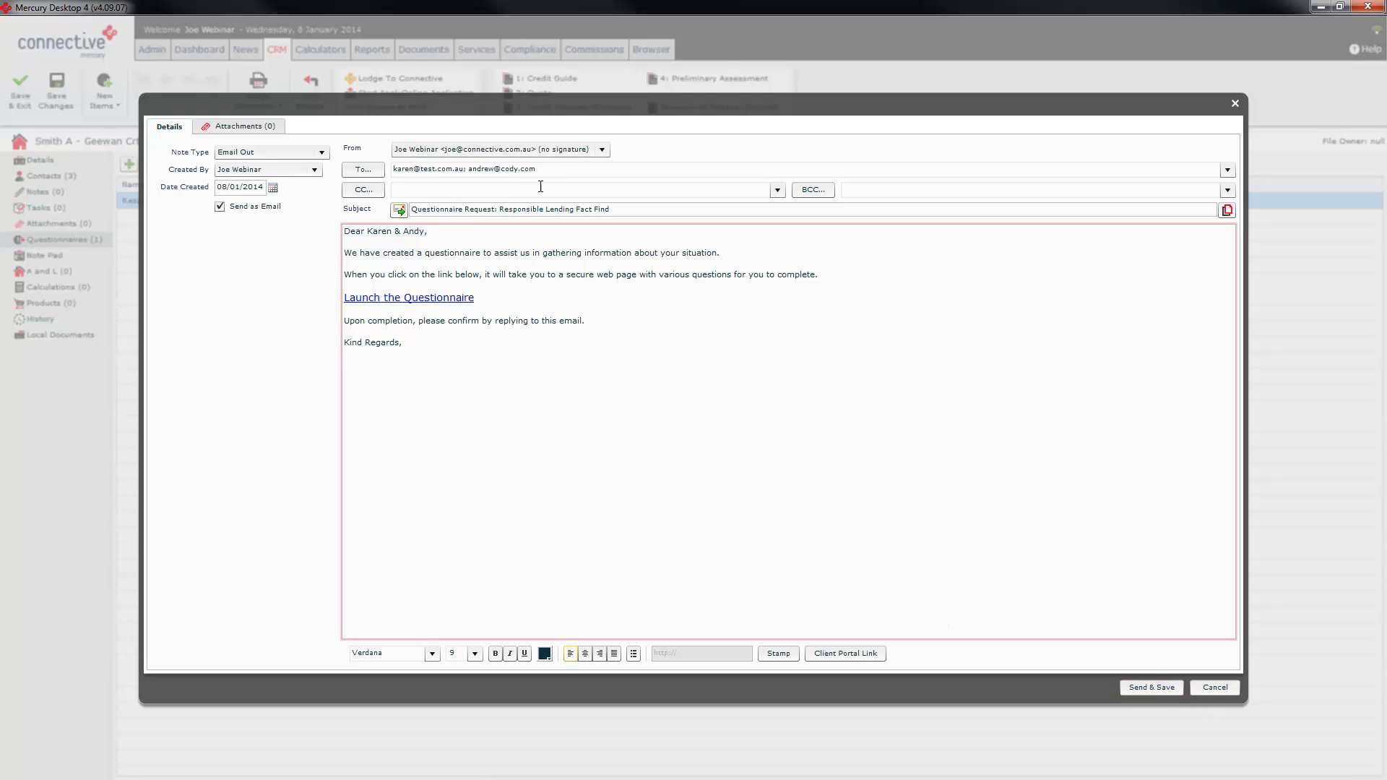
pyautogui.click(527, 166)
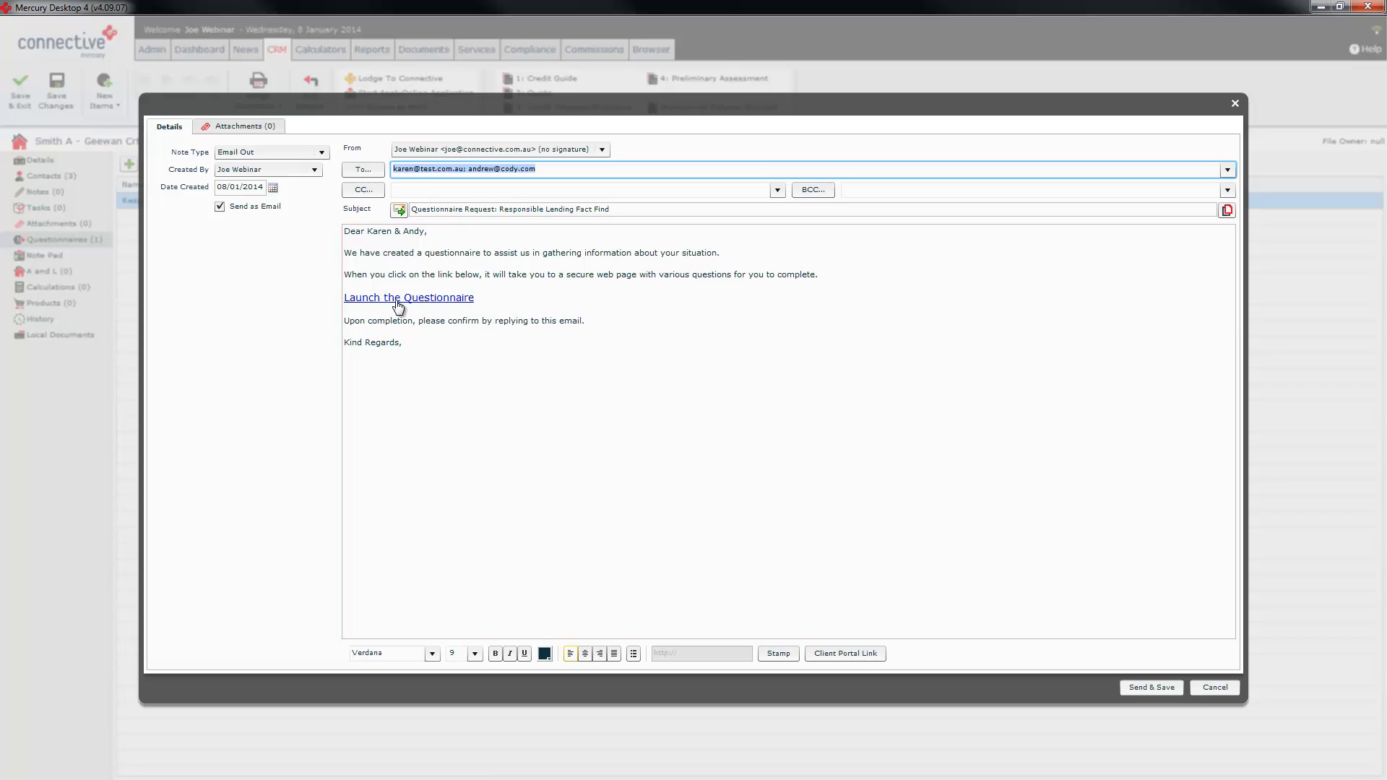
pyautogui.click(434, 305)
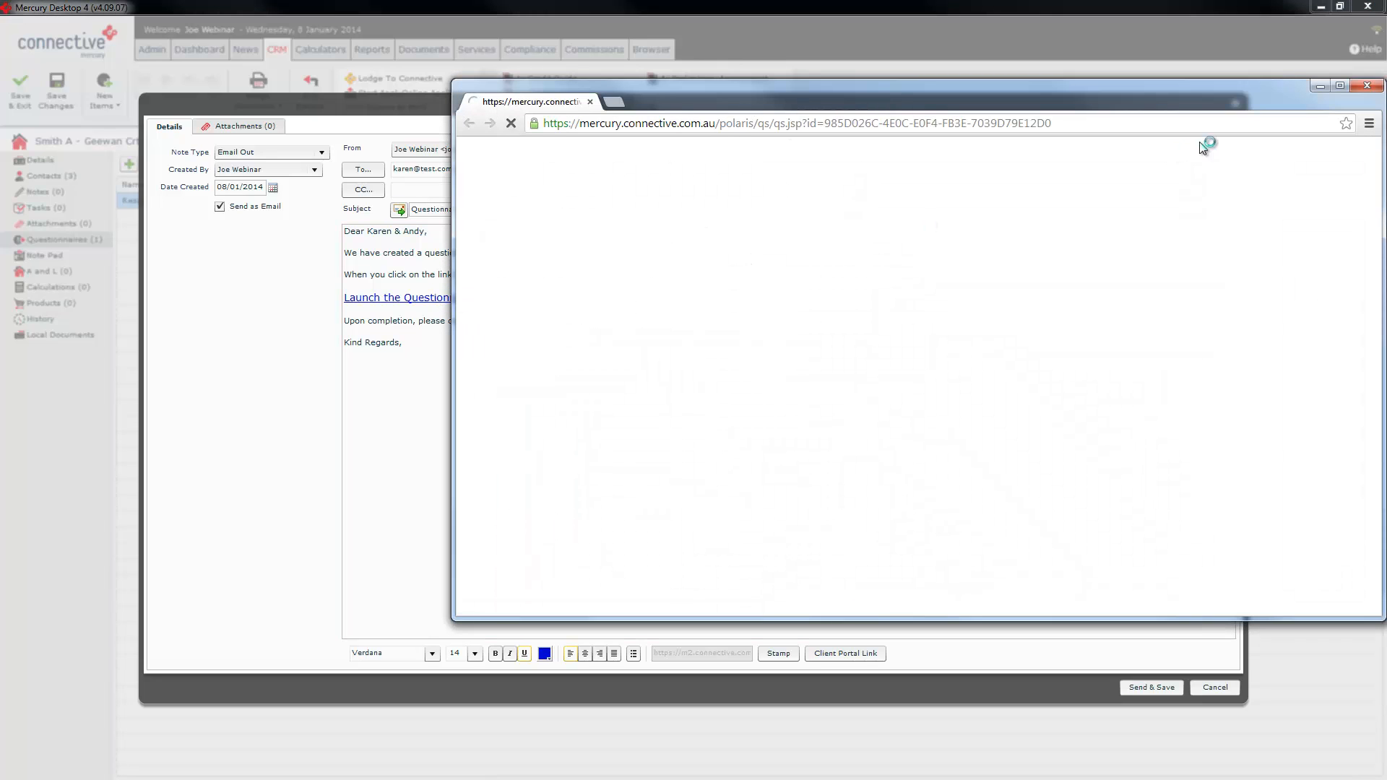
pyautogui.click(1340, 85)
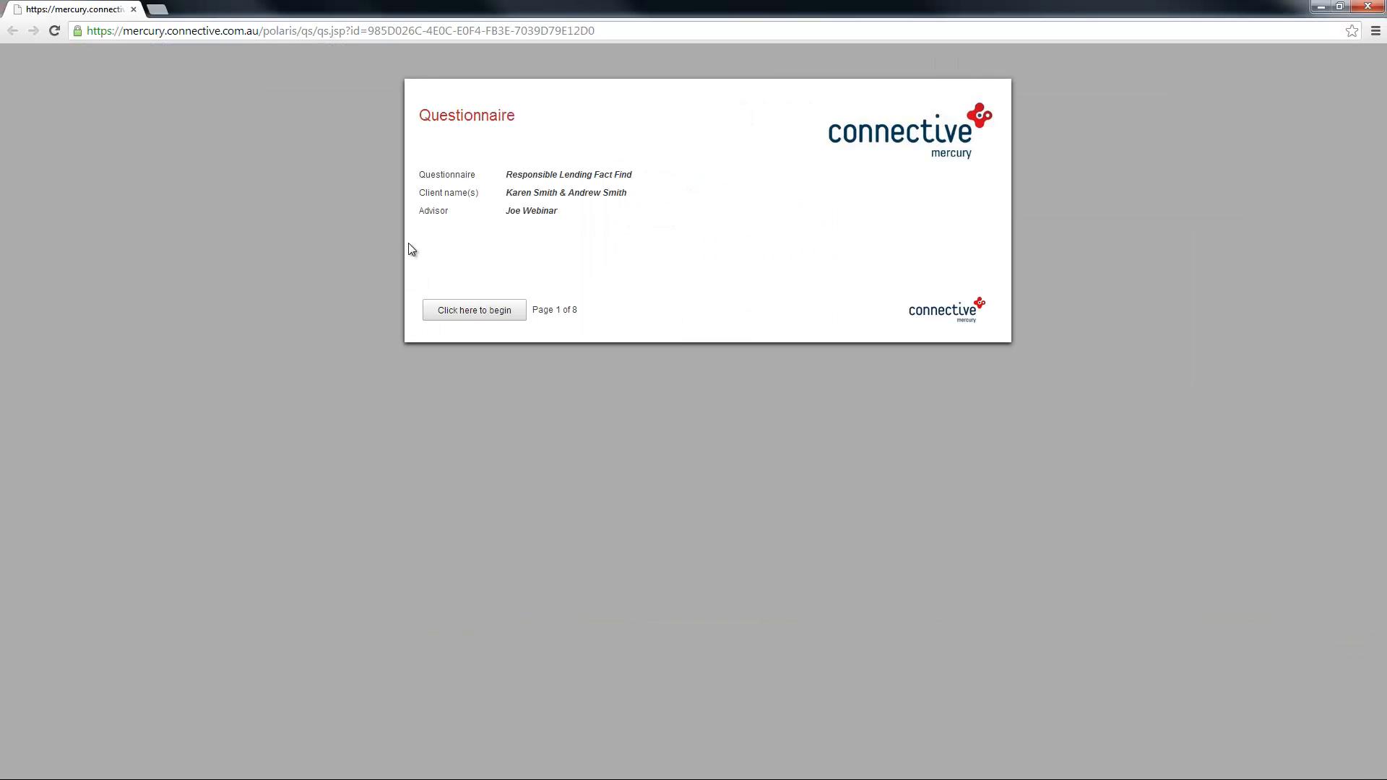
pyautogui.click(453, 310)
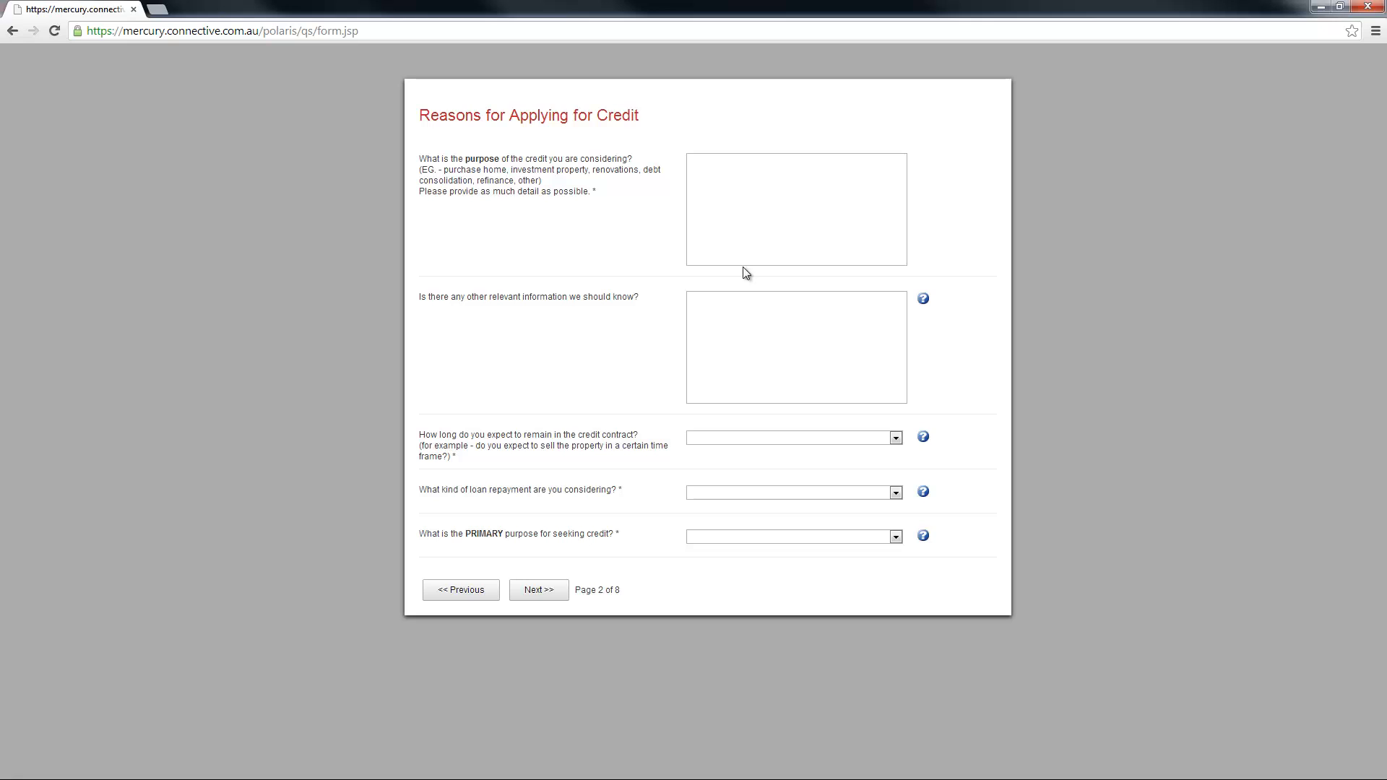
# Answer the Reasons for Applying for Credit page with 5g45, 4g545, Long Term - over 10 years, Principal and Interest, and Personal or Domestic Purpose
pyautogui.click(743, 261)
pyautogui.write('5g45')
pyautogui.click(730, 319)
pyautogui.write('4g545')
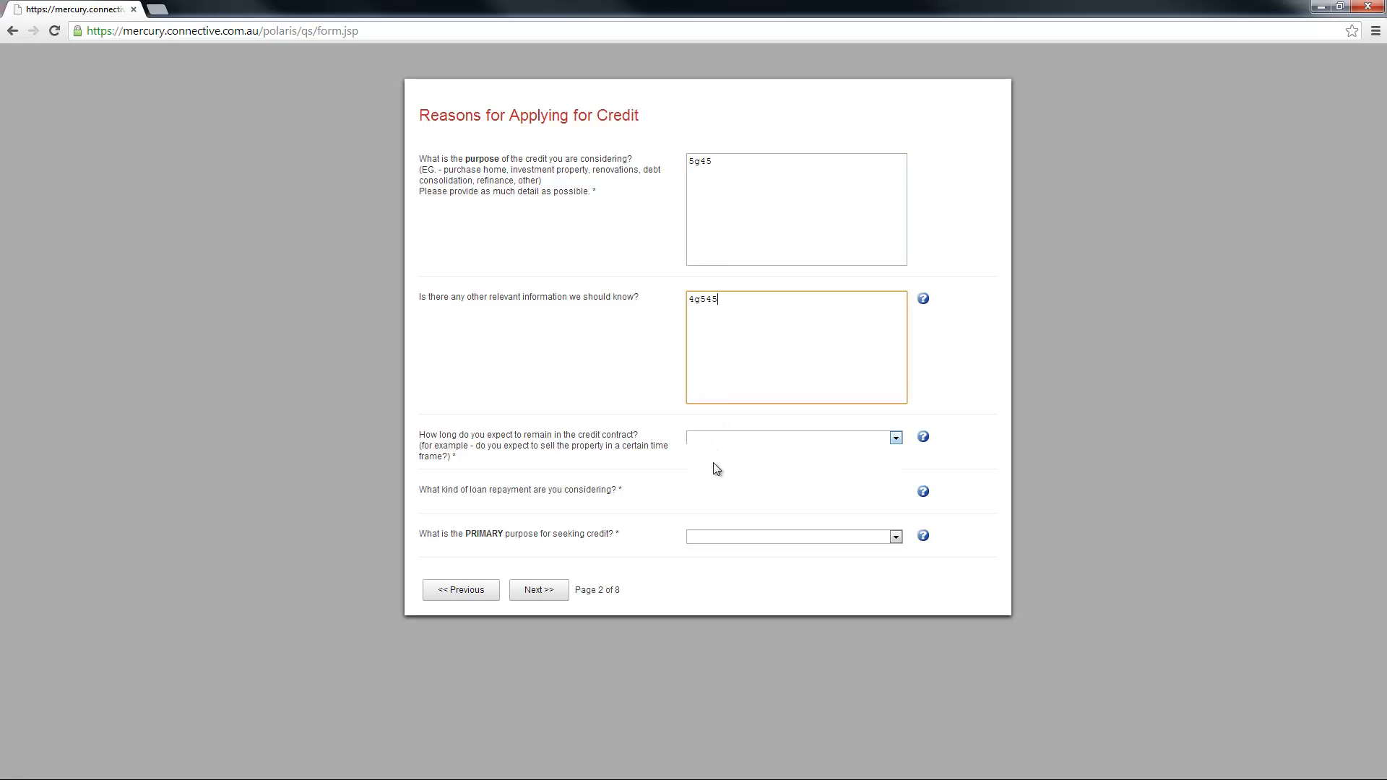
pyautogui.click(715, 438)
pyautogui.click(715, 454)
pyautogui.click(717, 494)
pyautogui.click(716, 518)
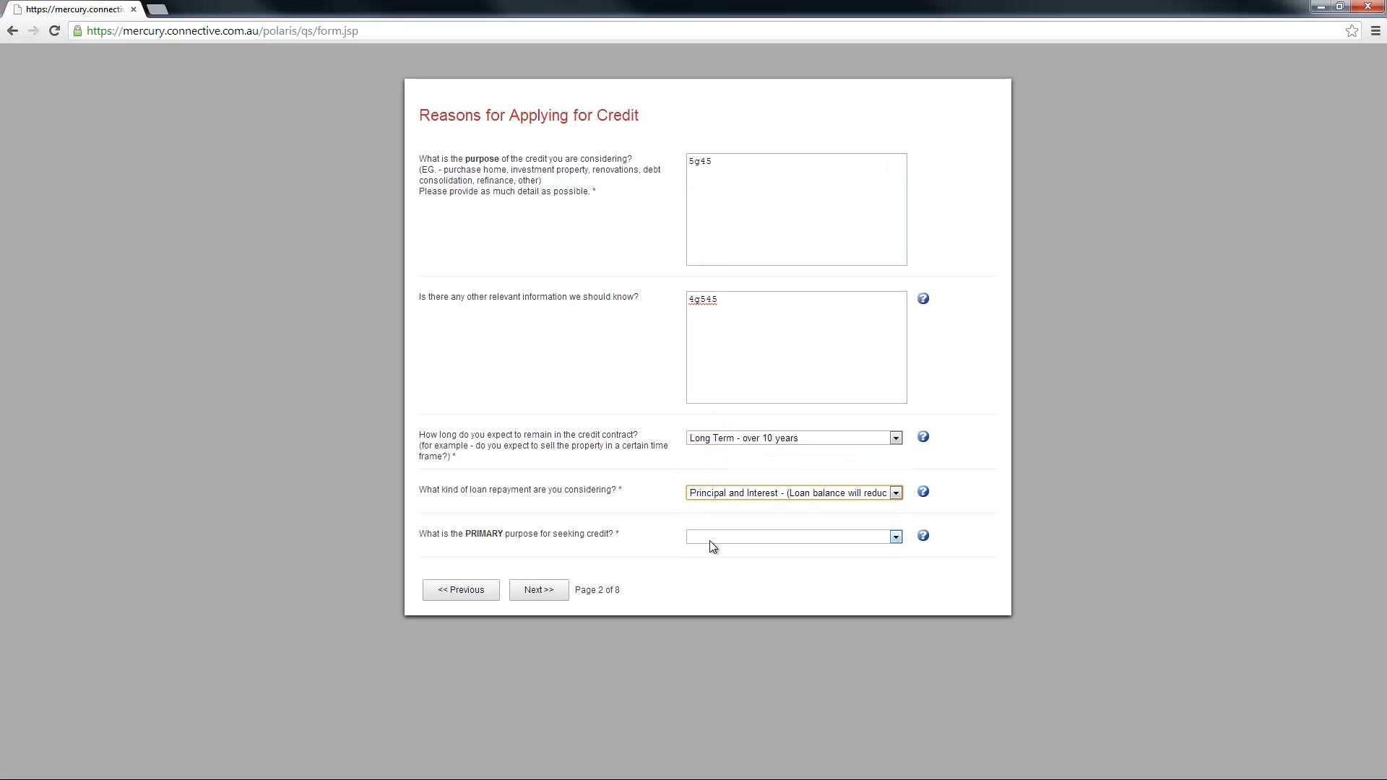
pyautogui.click(709, 540)
pyautogui.click(712, 559)
pyautogui.click(563, 591)
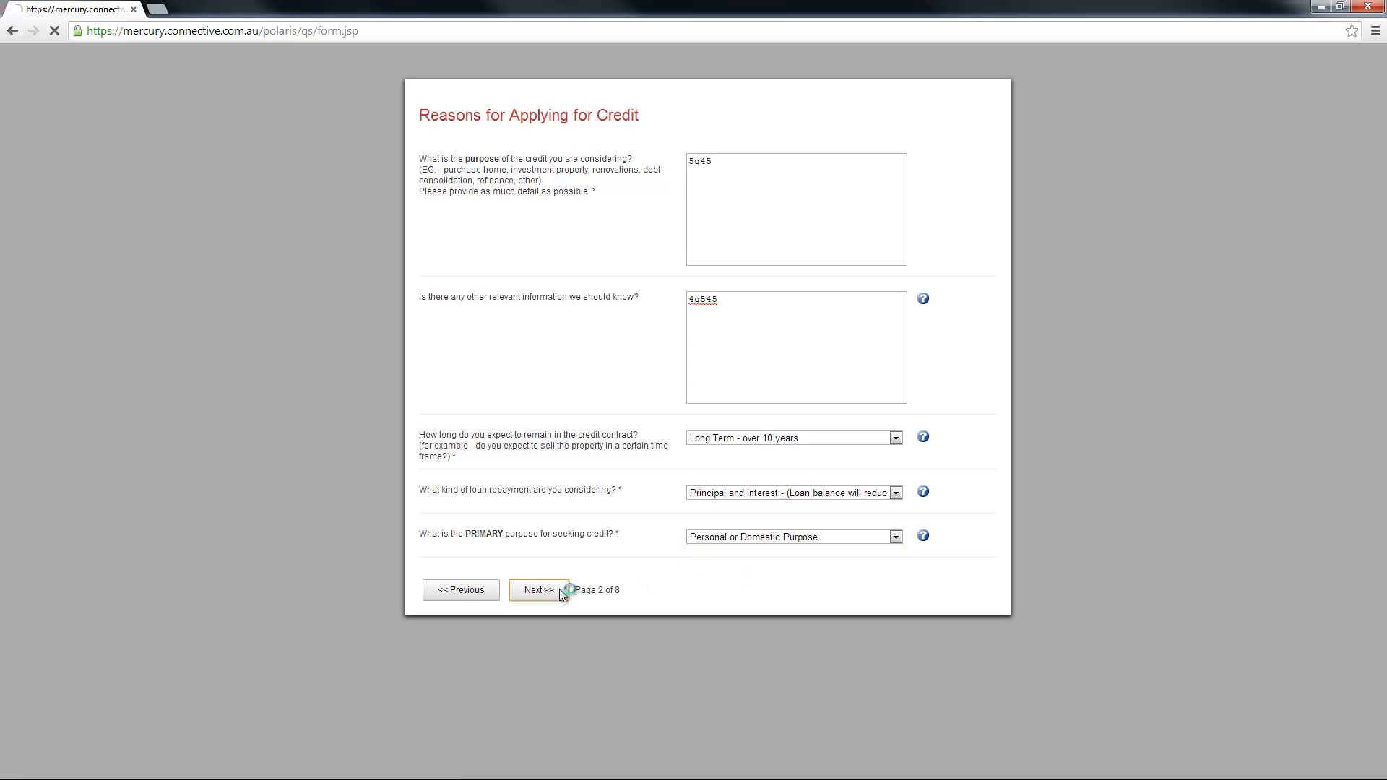
# Submit the web questionnaire with its remaining pages left blank, and discard the request email draft
pyautogui.click(542, 445)
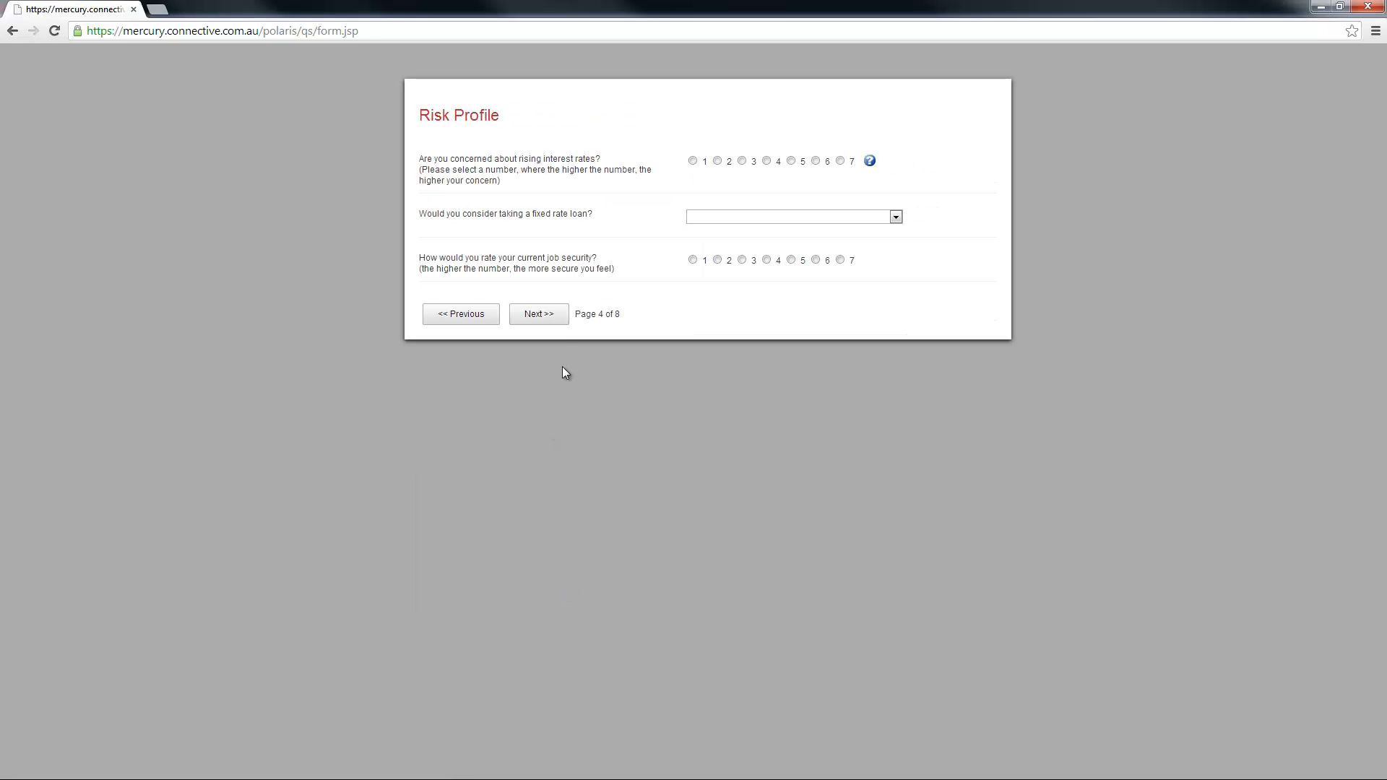
pyautogui.click(533, 490)
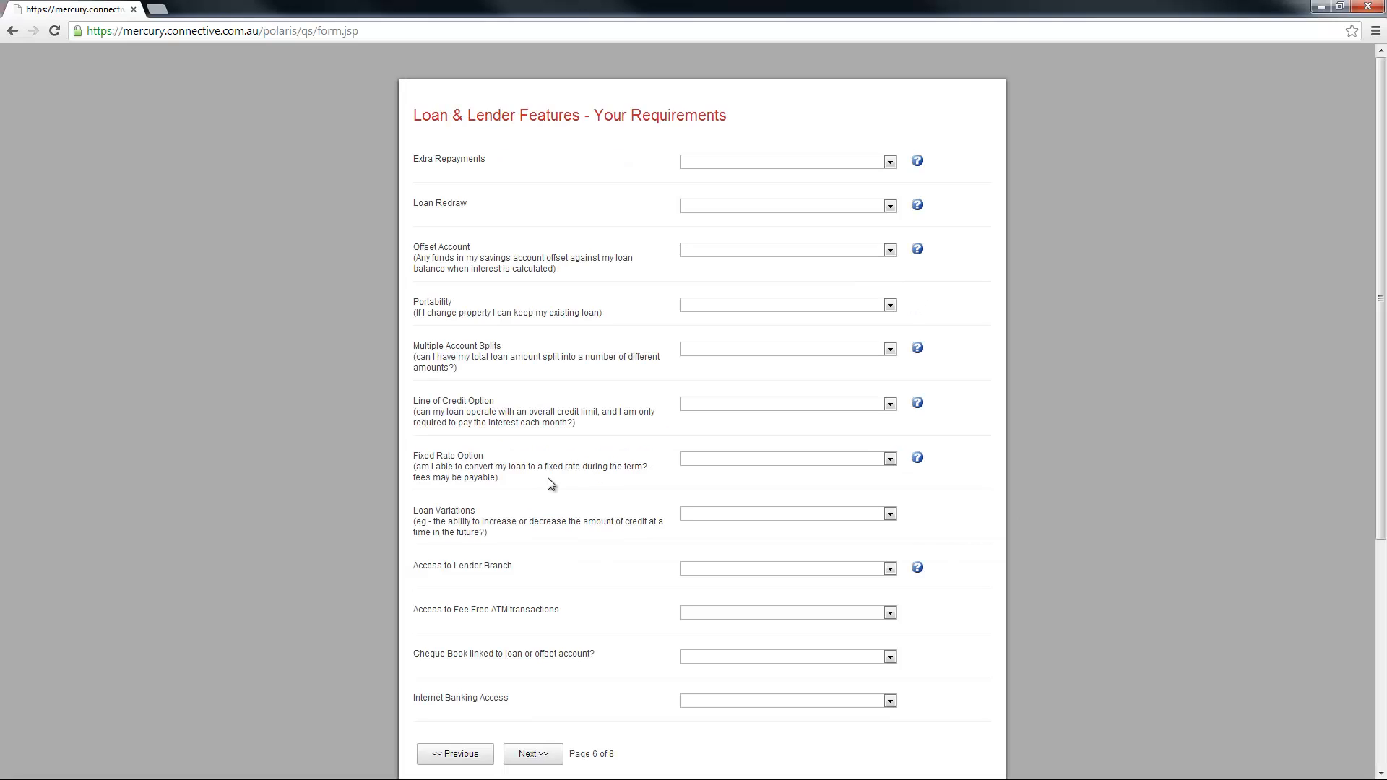
pyautogui.click(553, 755)
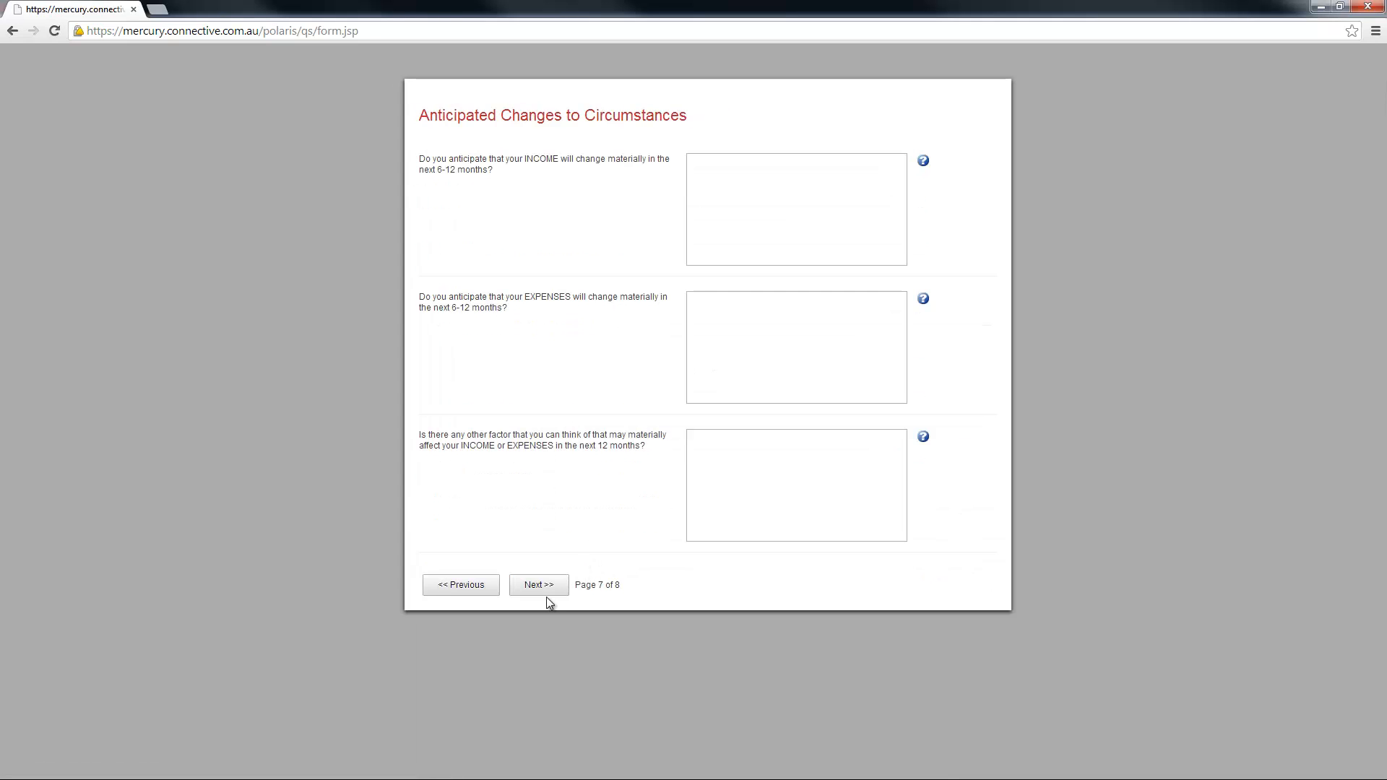
pyautogui.click(553, 587)
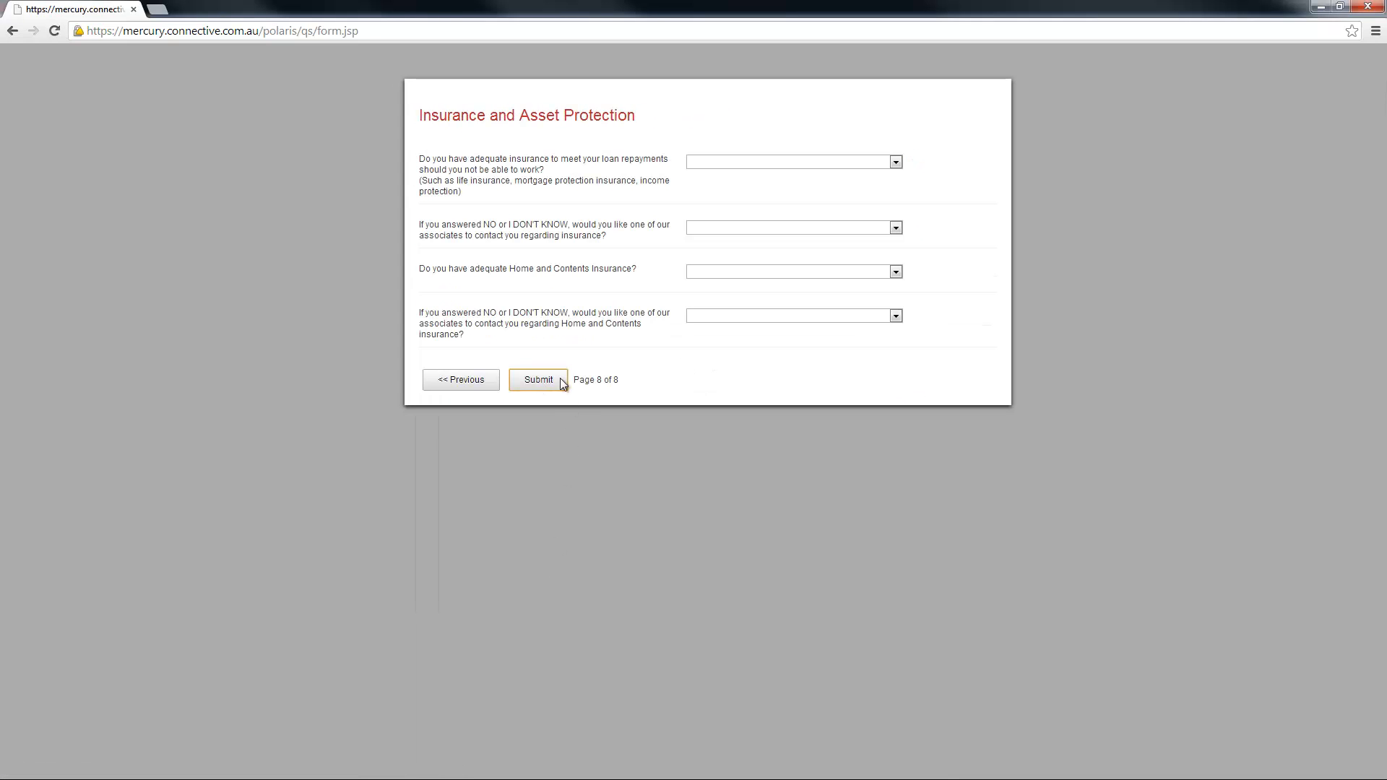
pyautogui.click(543, 383)
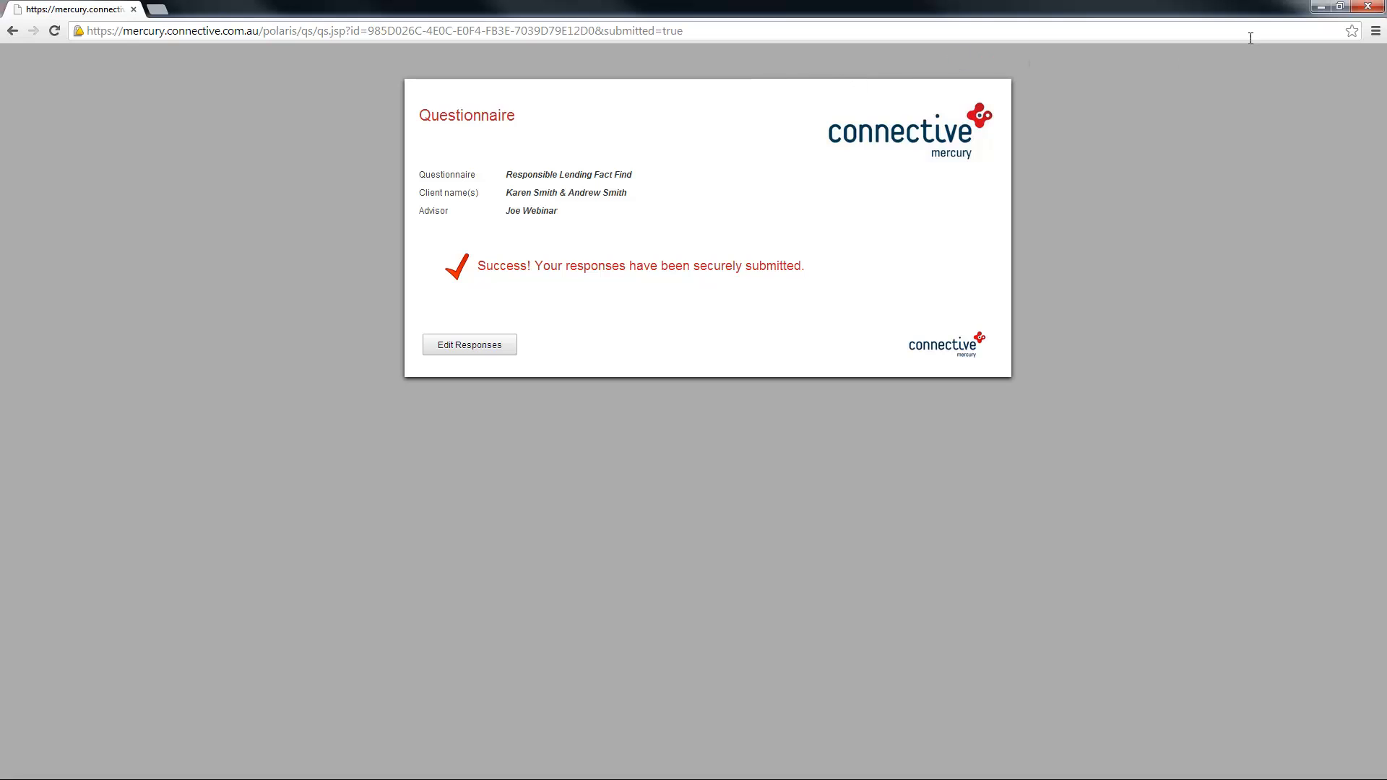
pyautogui.click(1371, 8)
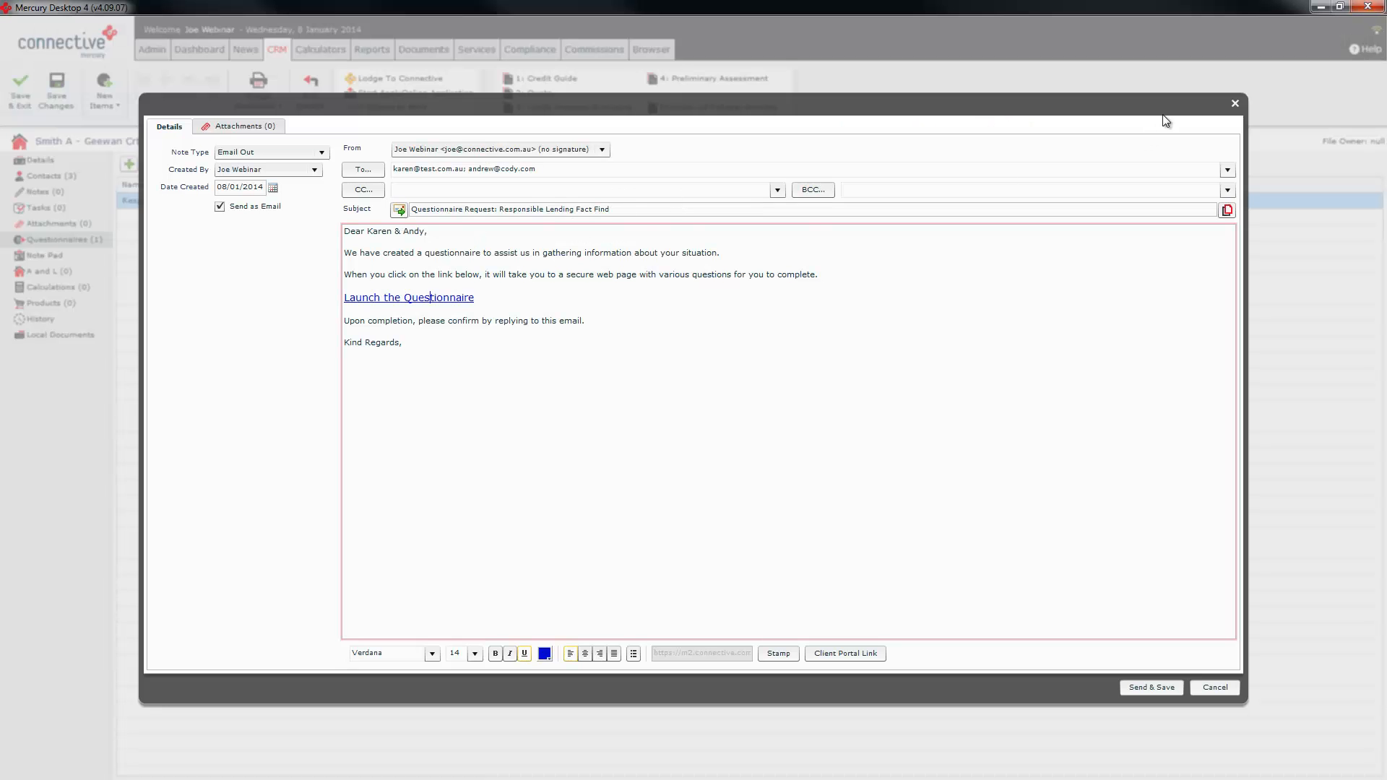
pyautogui.click(1236, 104)
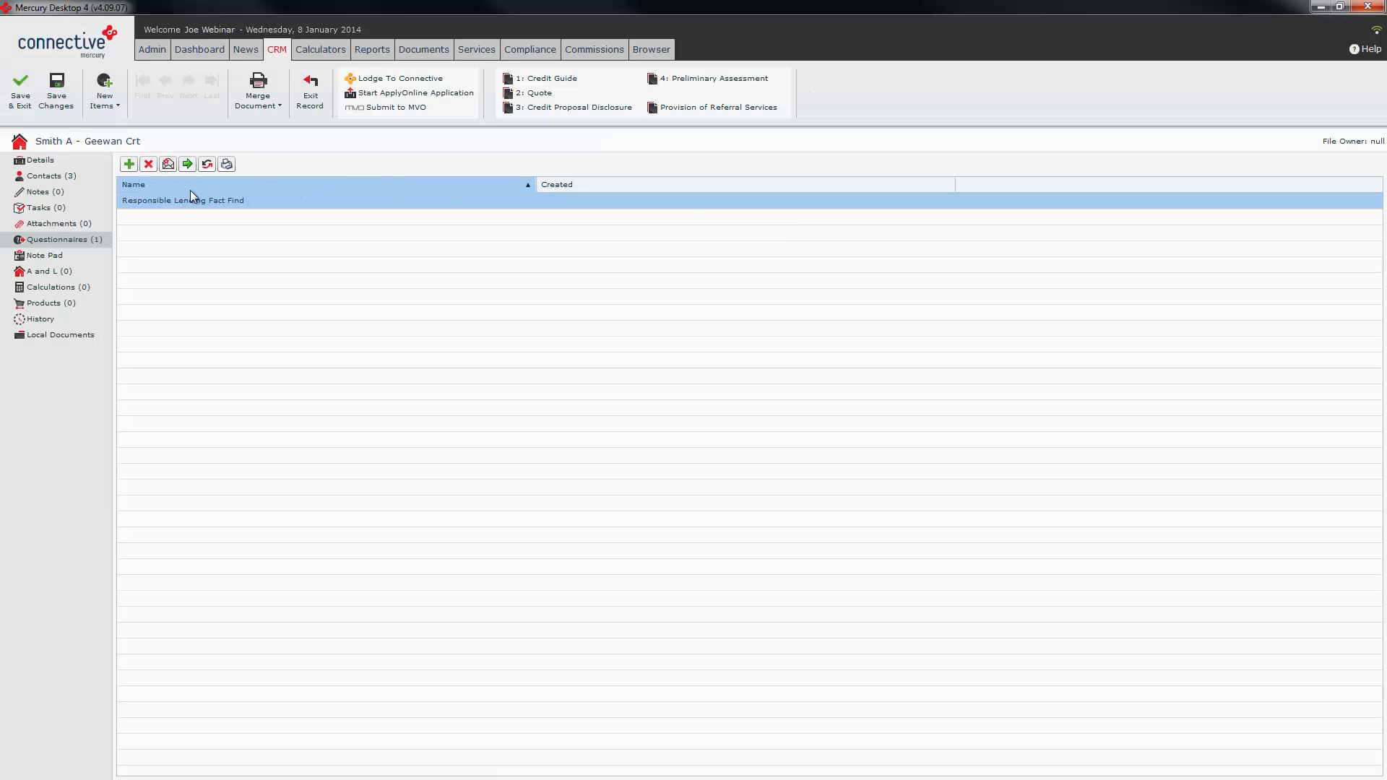
# Refresh the questionnaires list and reopen the Responsible Lending Fact Find to check for the submitted responses
pyautogui.click(207, 164)
pyautogui.click(183, 202)
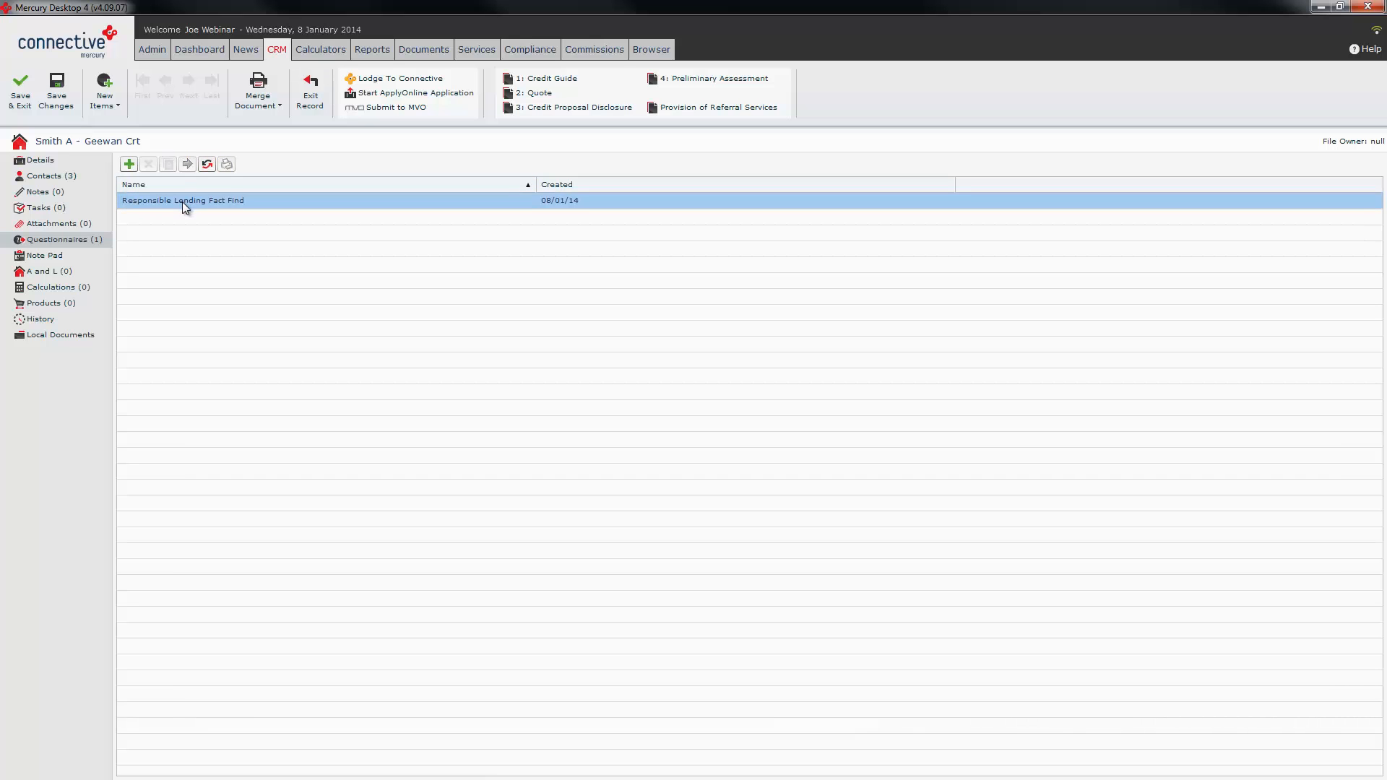
pyautogui.doubleClick(219, 201)
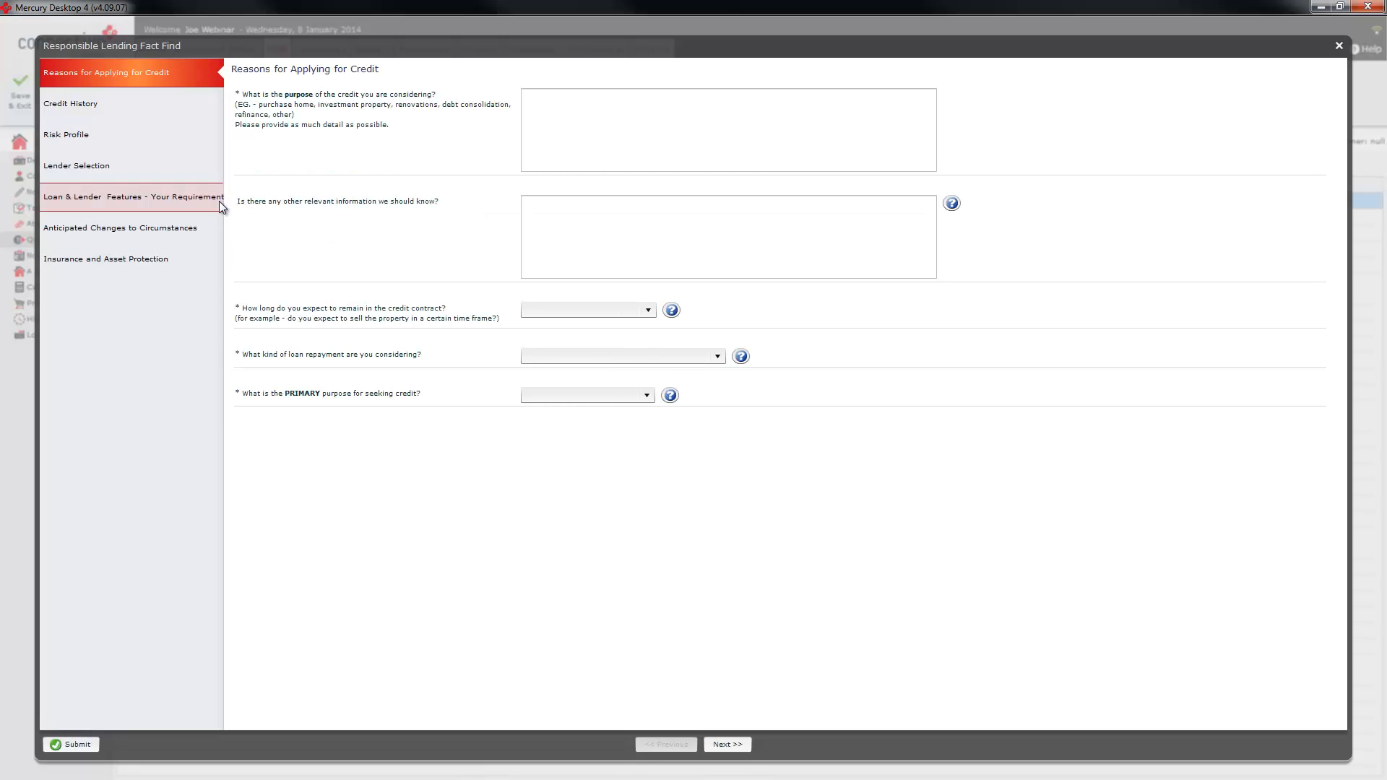
pyautogui.click(548, 116)
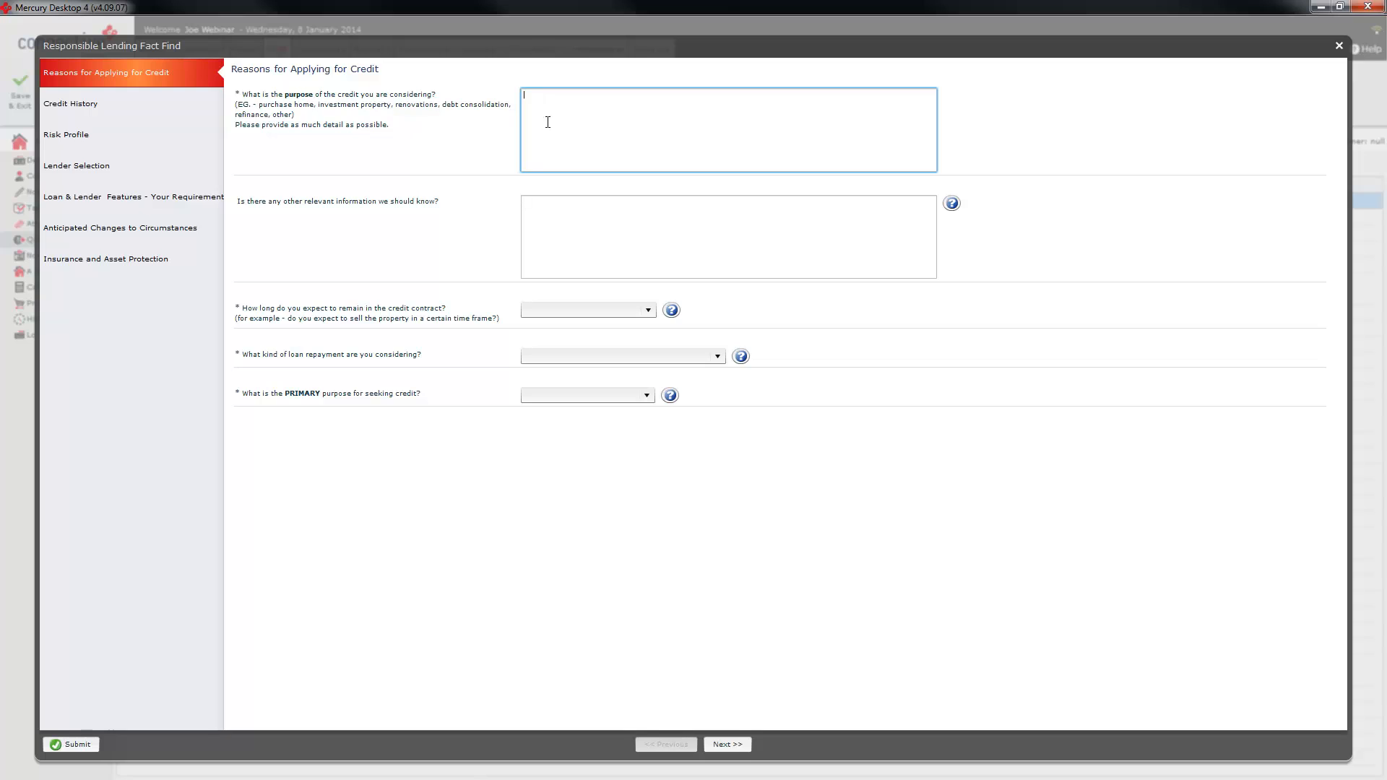
pyautogui.click(571, 223)
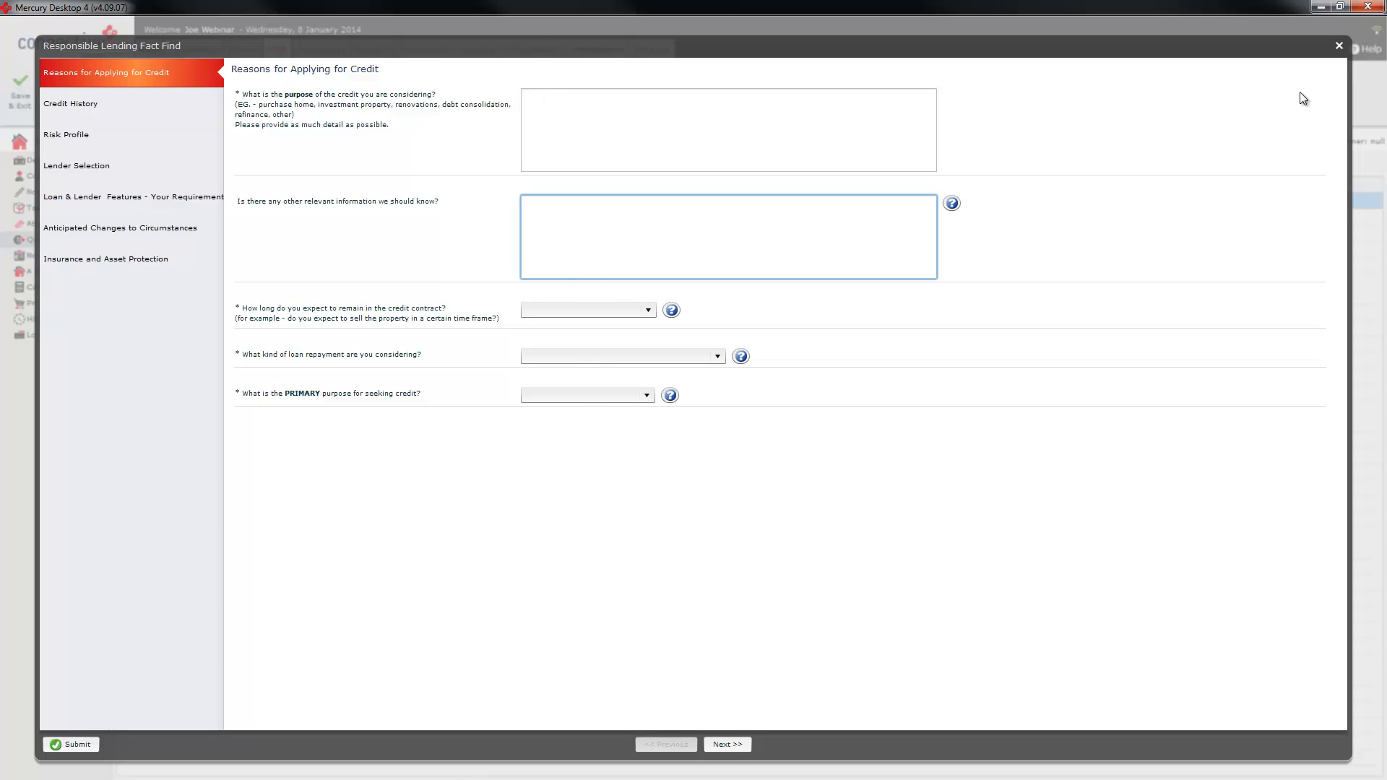
pyautogui.click(1339, 47)
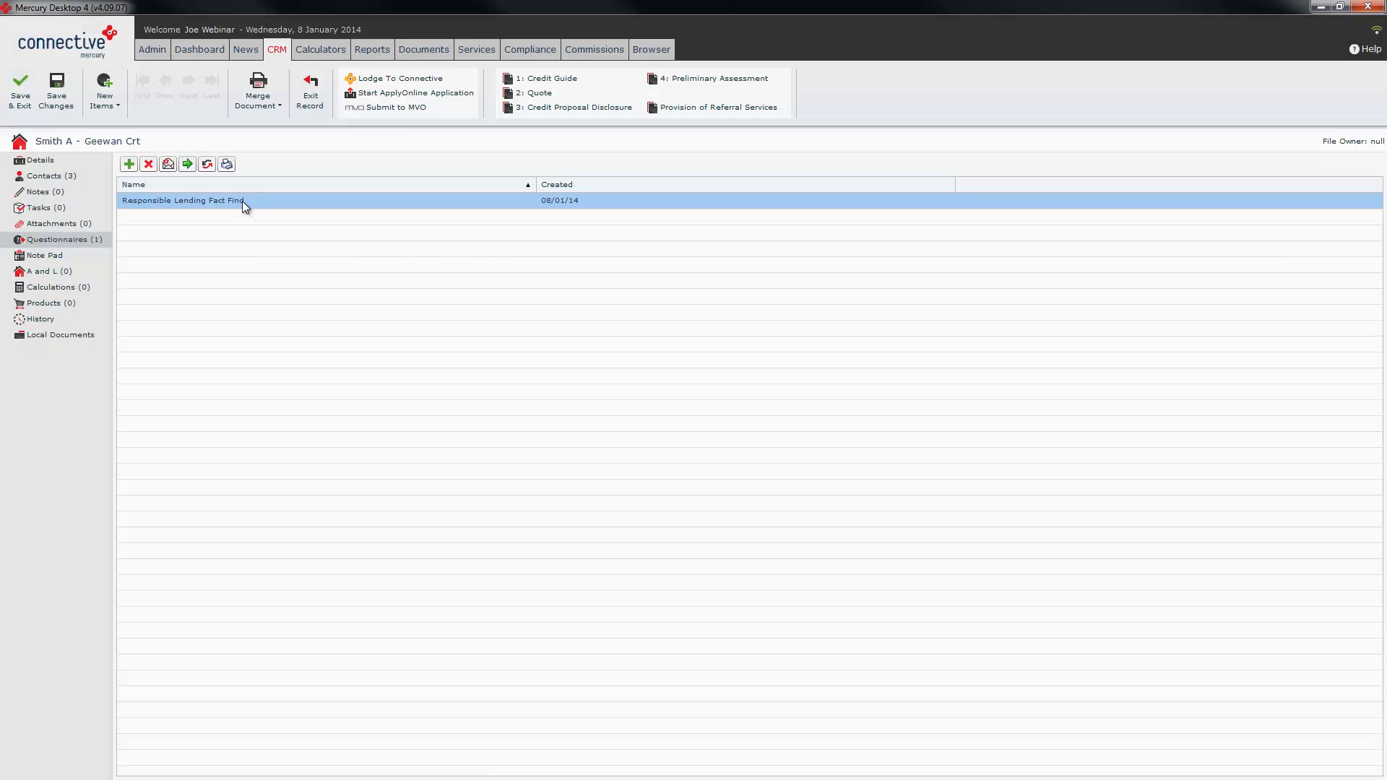
pyautogui.click(207, 164)
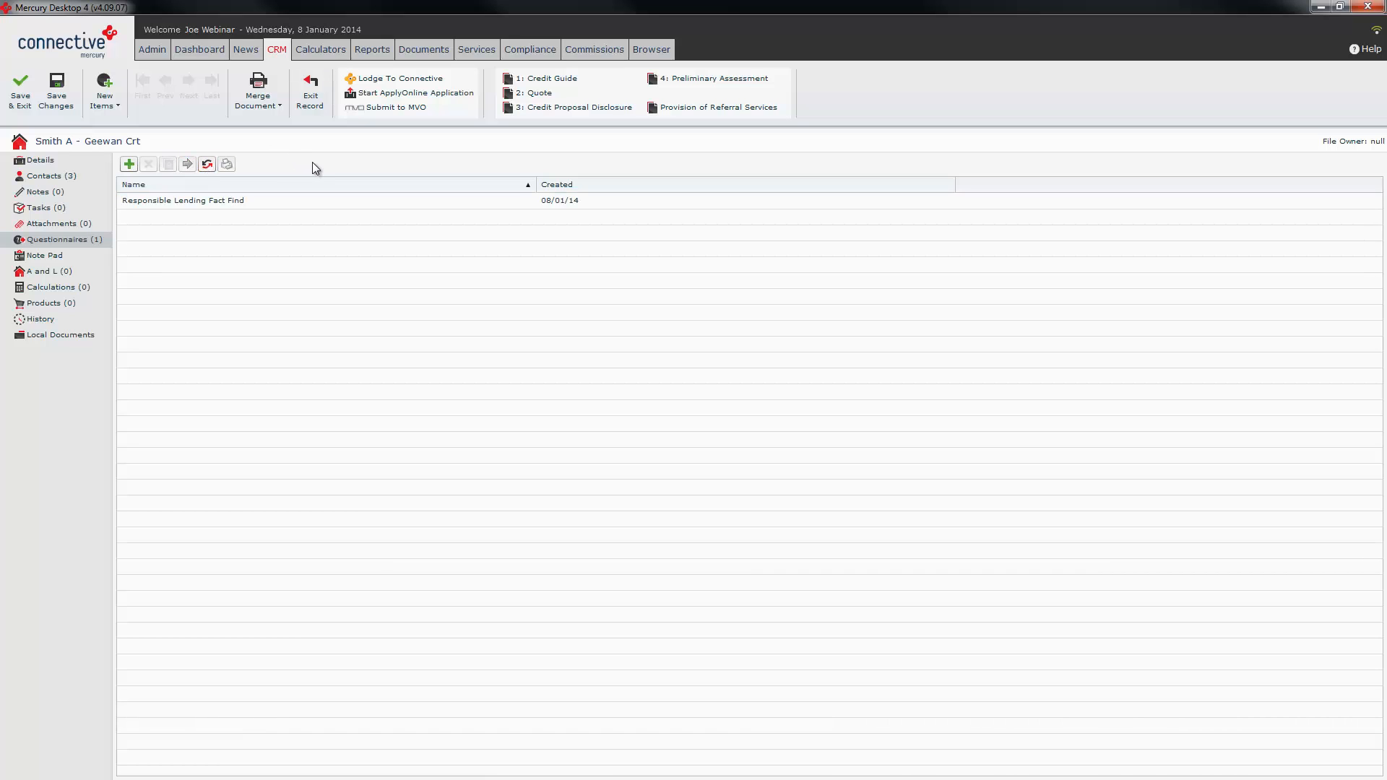
# View the opportunity's Note Pad and its assets and liabilities list
pyautogui.click(43, 257)
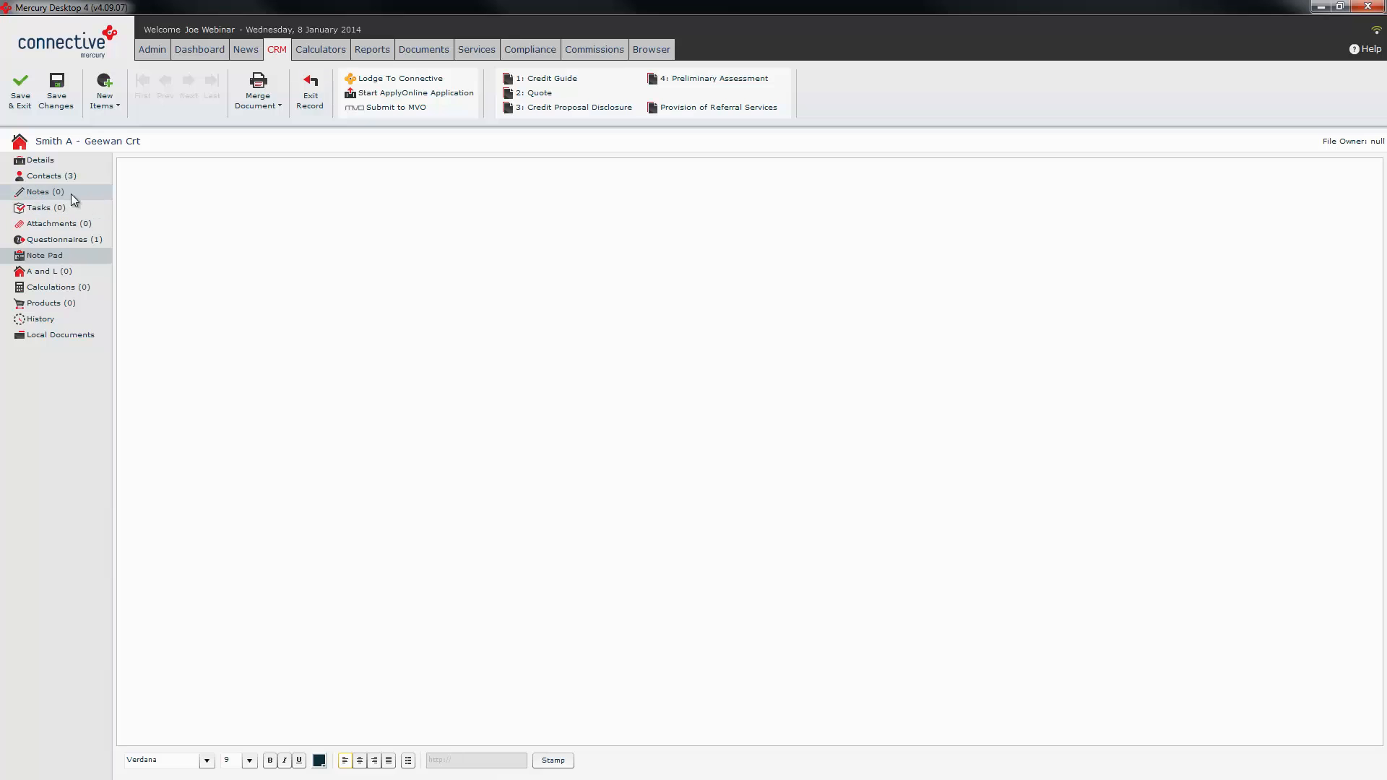
pyautogui.click(155, 200)
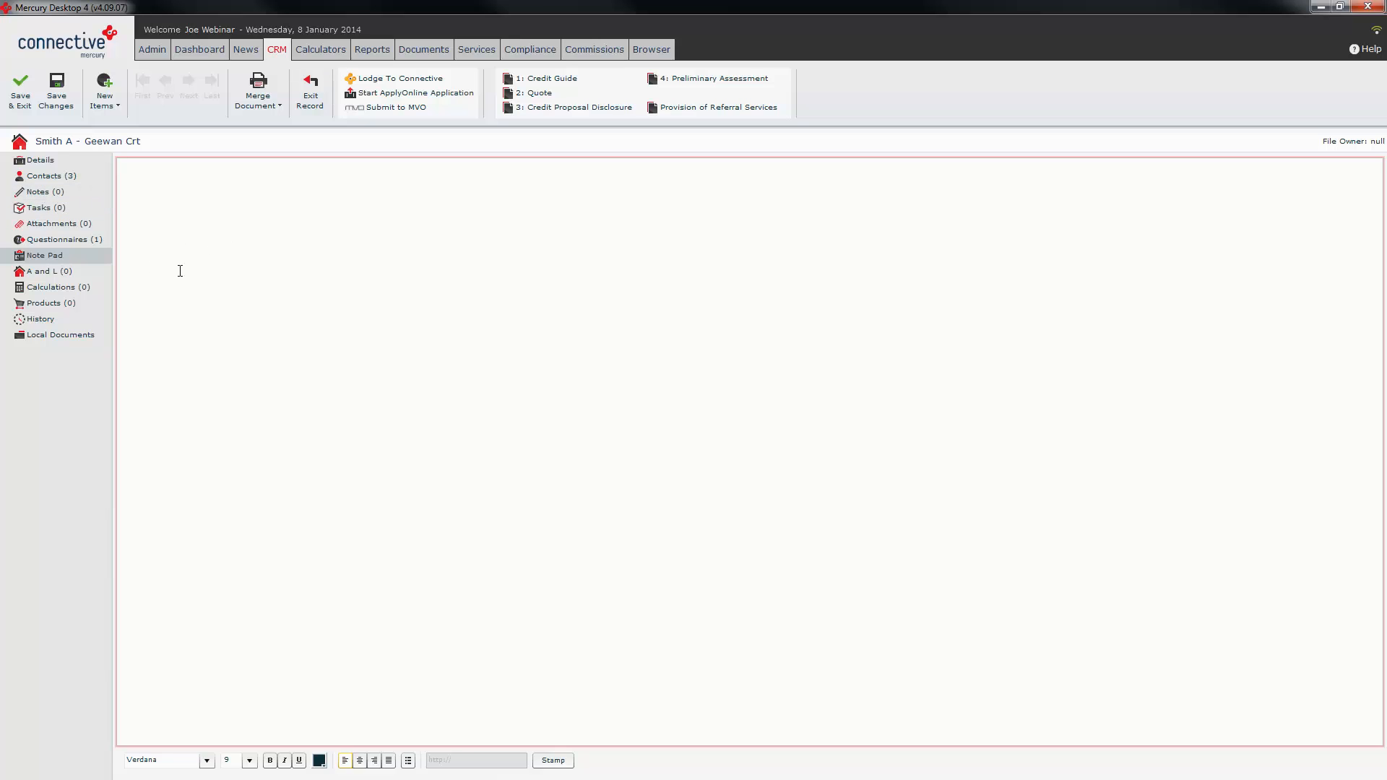
pyautogui.click(62, 271)
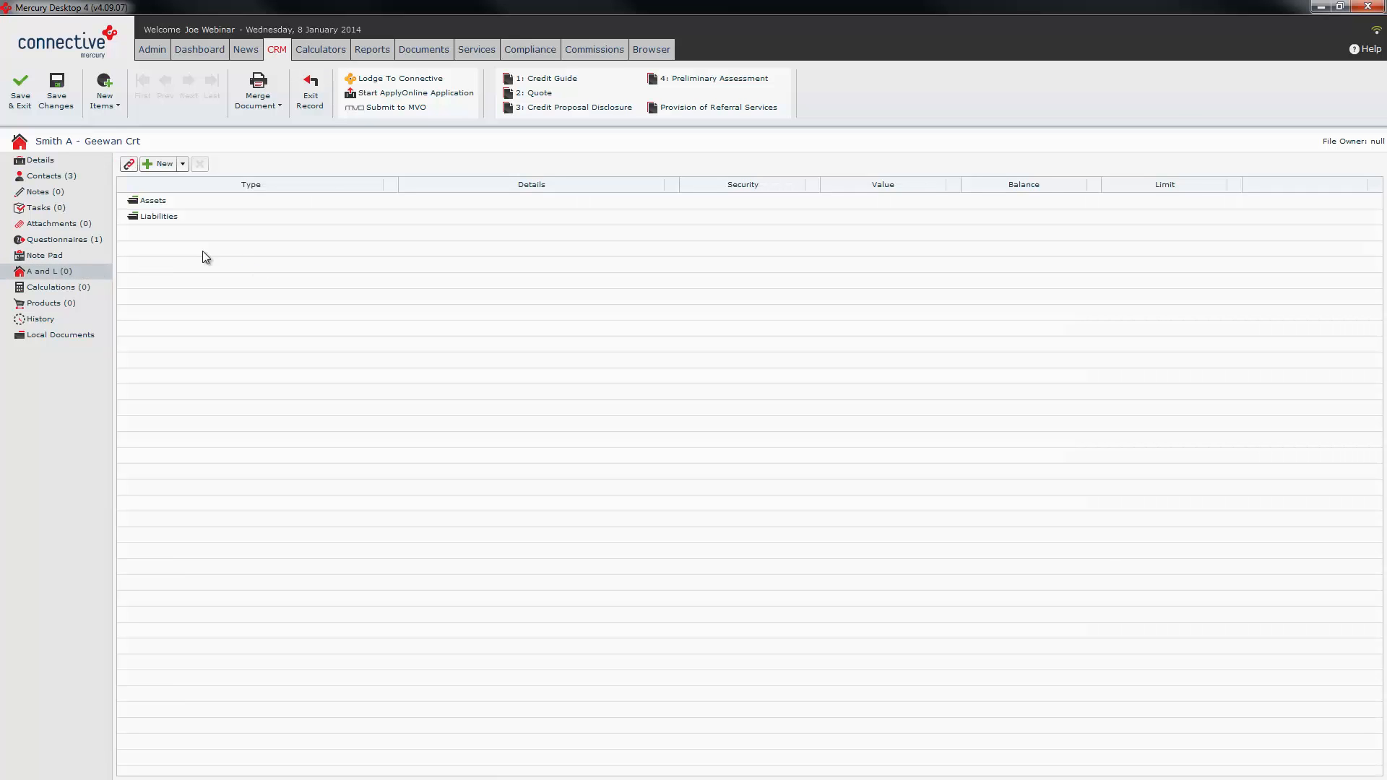
pyautogui.click(177, 221)
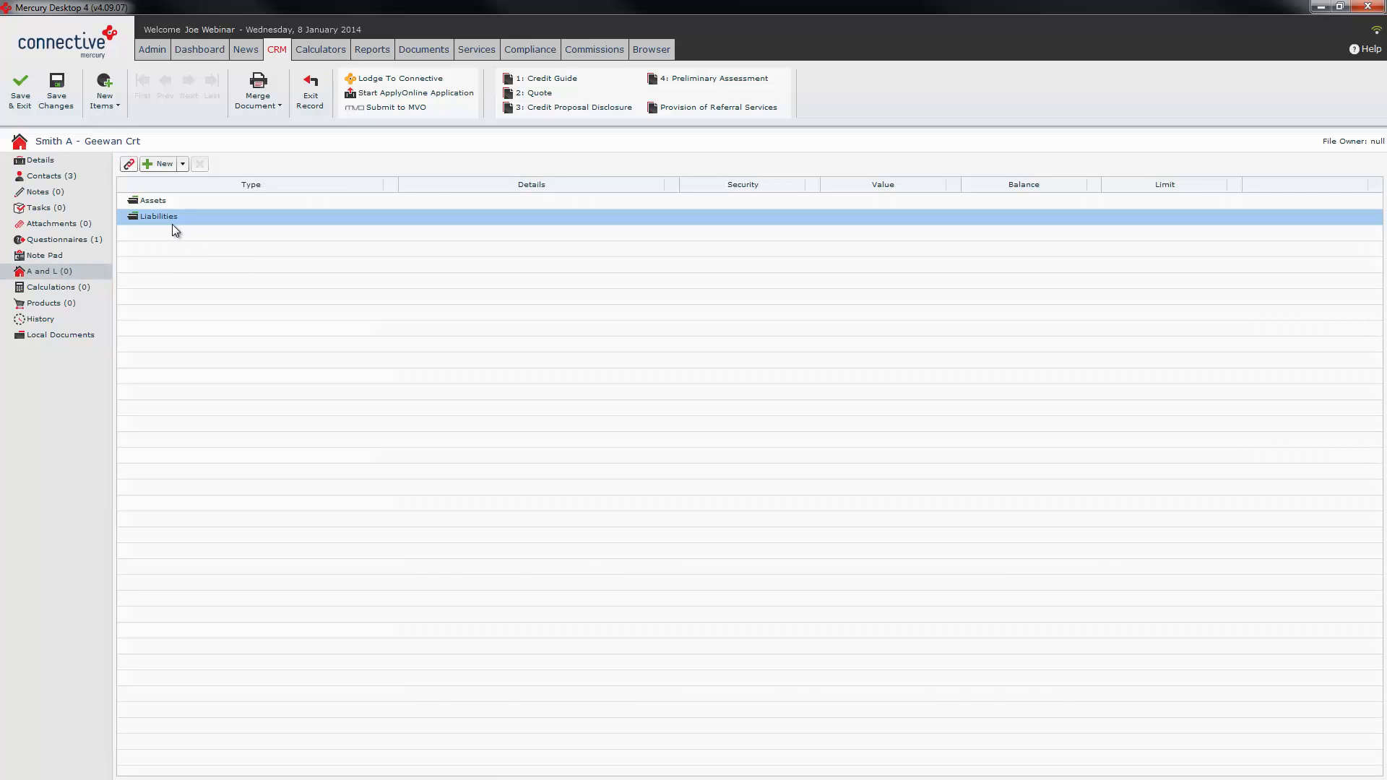
pyautogui.click(166, 202)
# Add a $400,000 real estate asset used as security, copying the first applicant's home address into its address fields
pyautogui.click(182, 165)
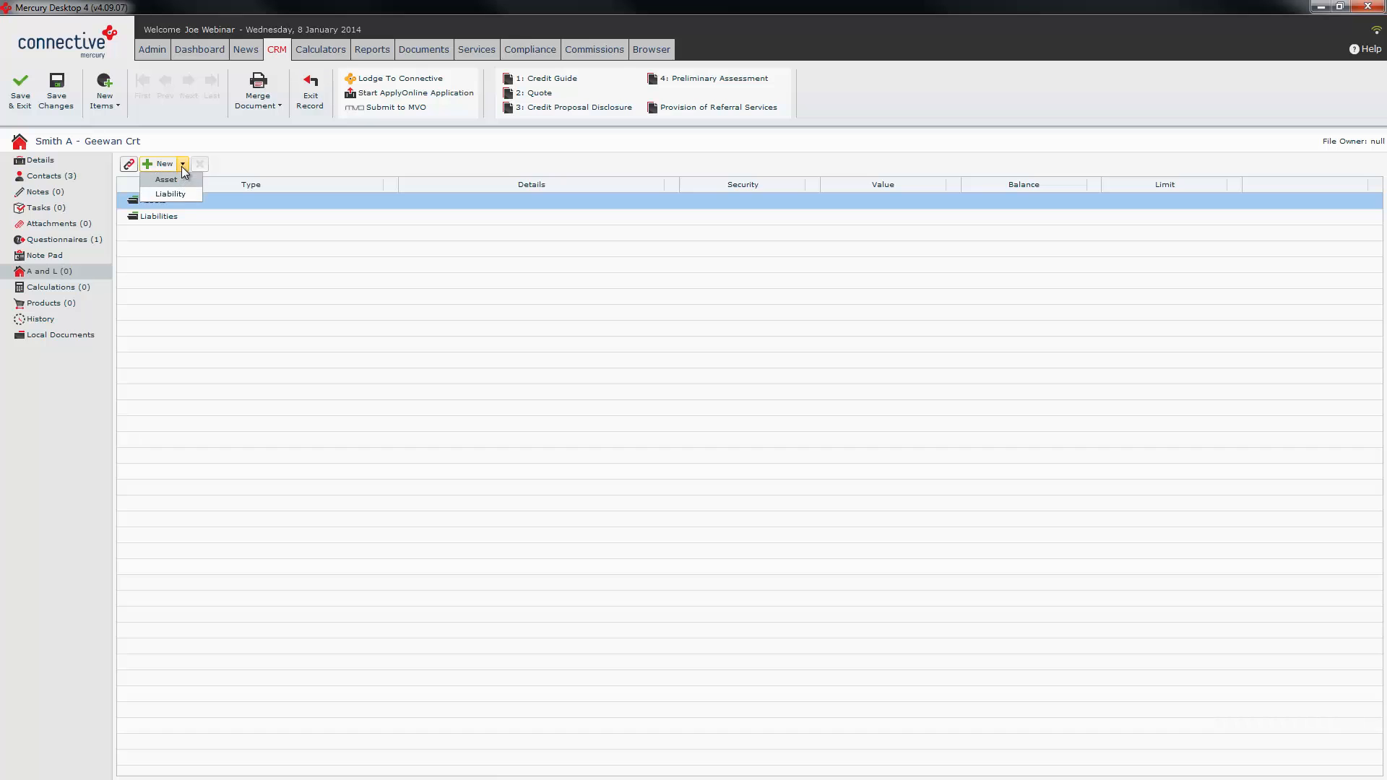
pyautogui.click(171, 180)
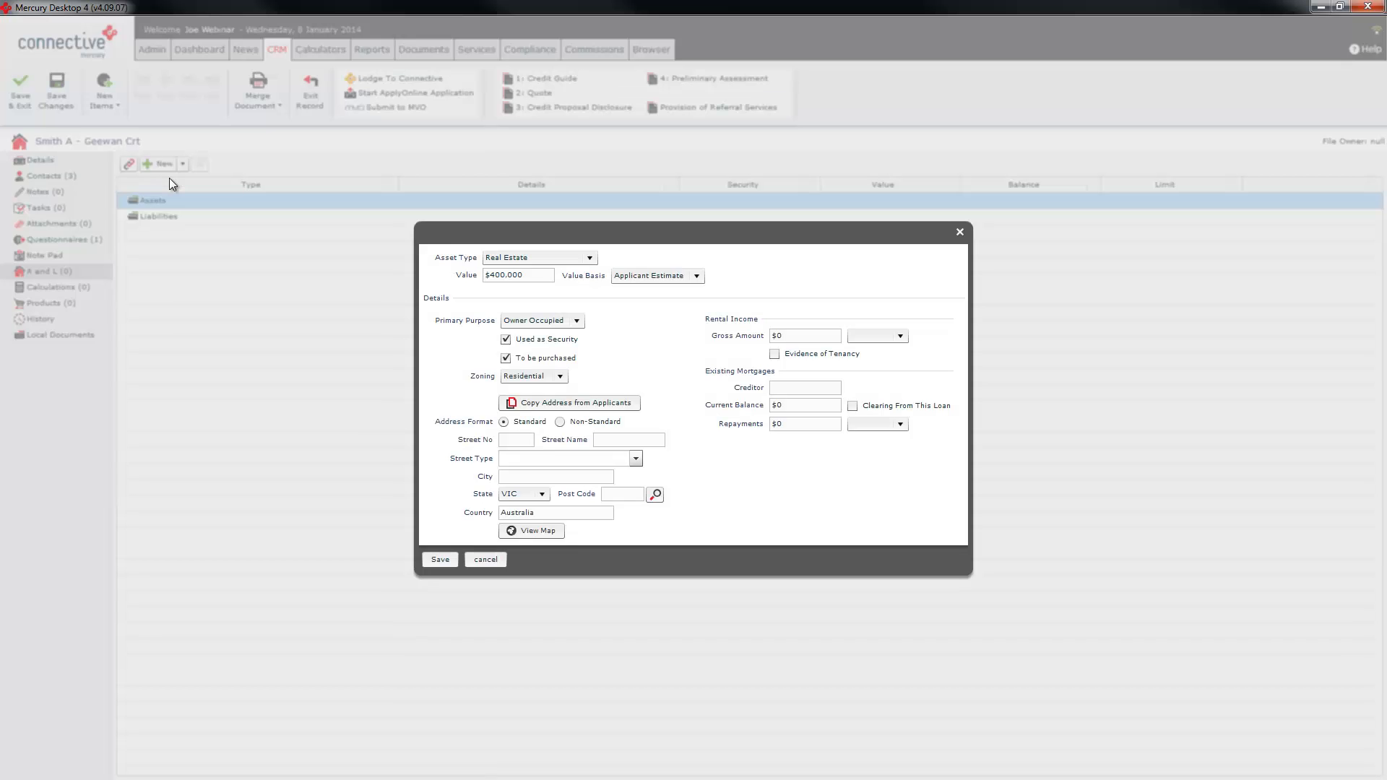
pyautogui.click(520, 275)
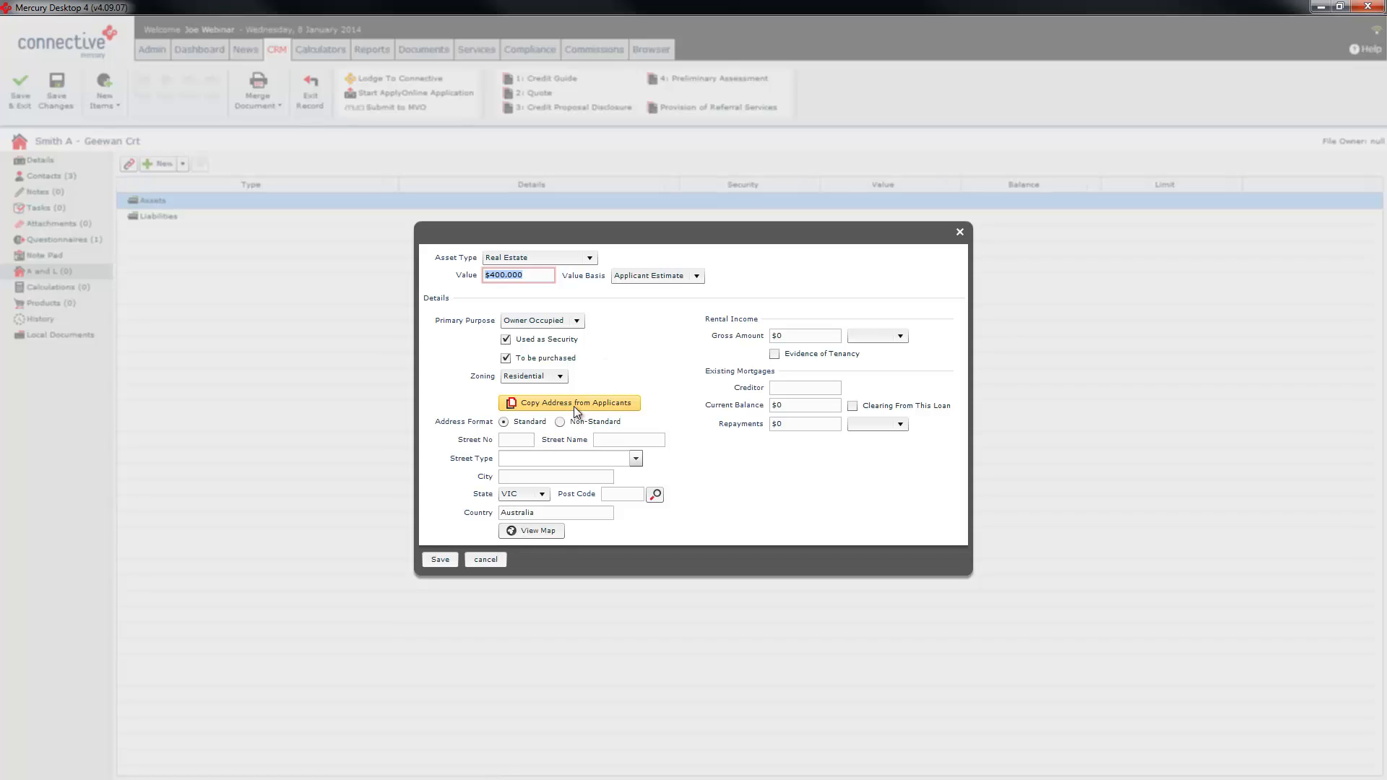
pyautogui.click(518, 440)
pyautogui.click(611, 440)
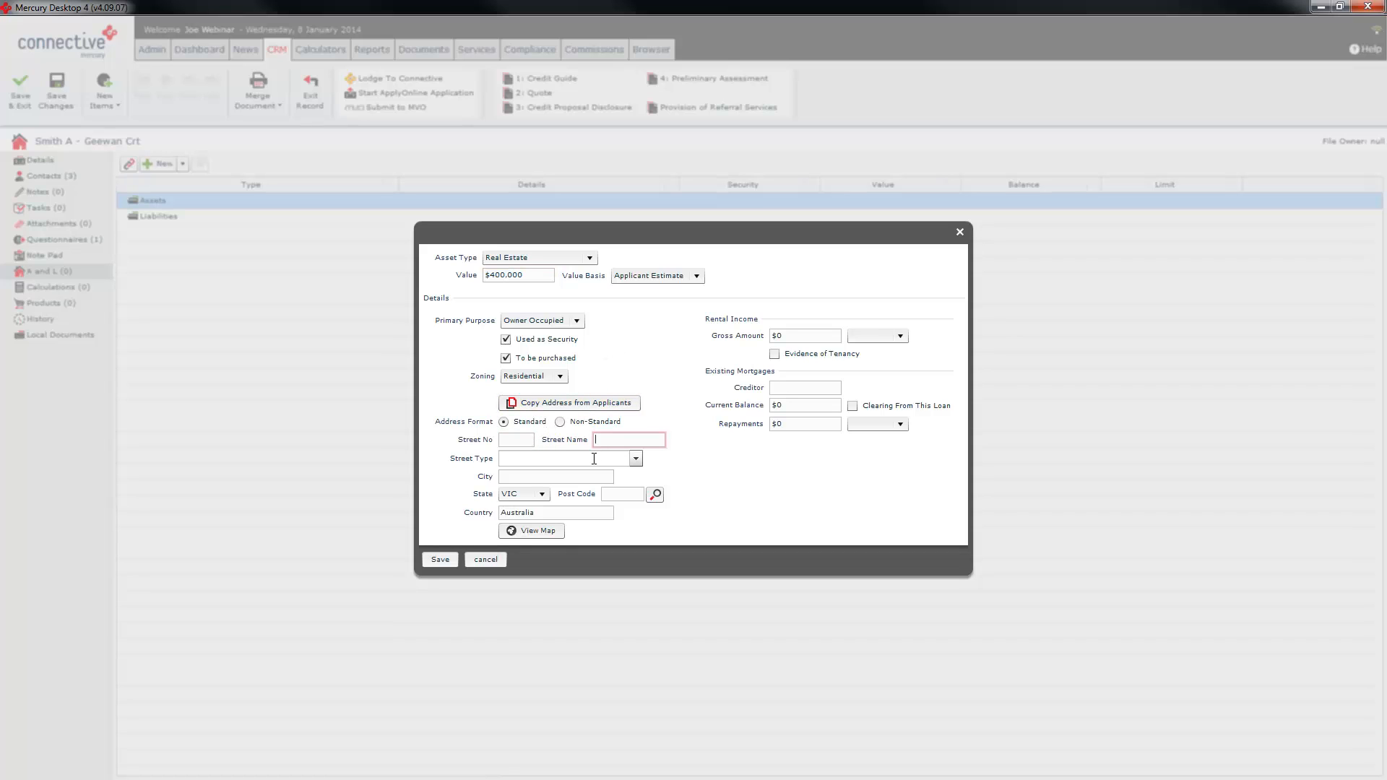
pyautogui.click(594, 459)
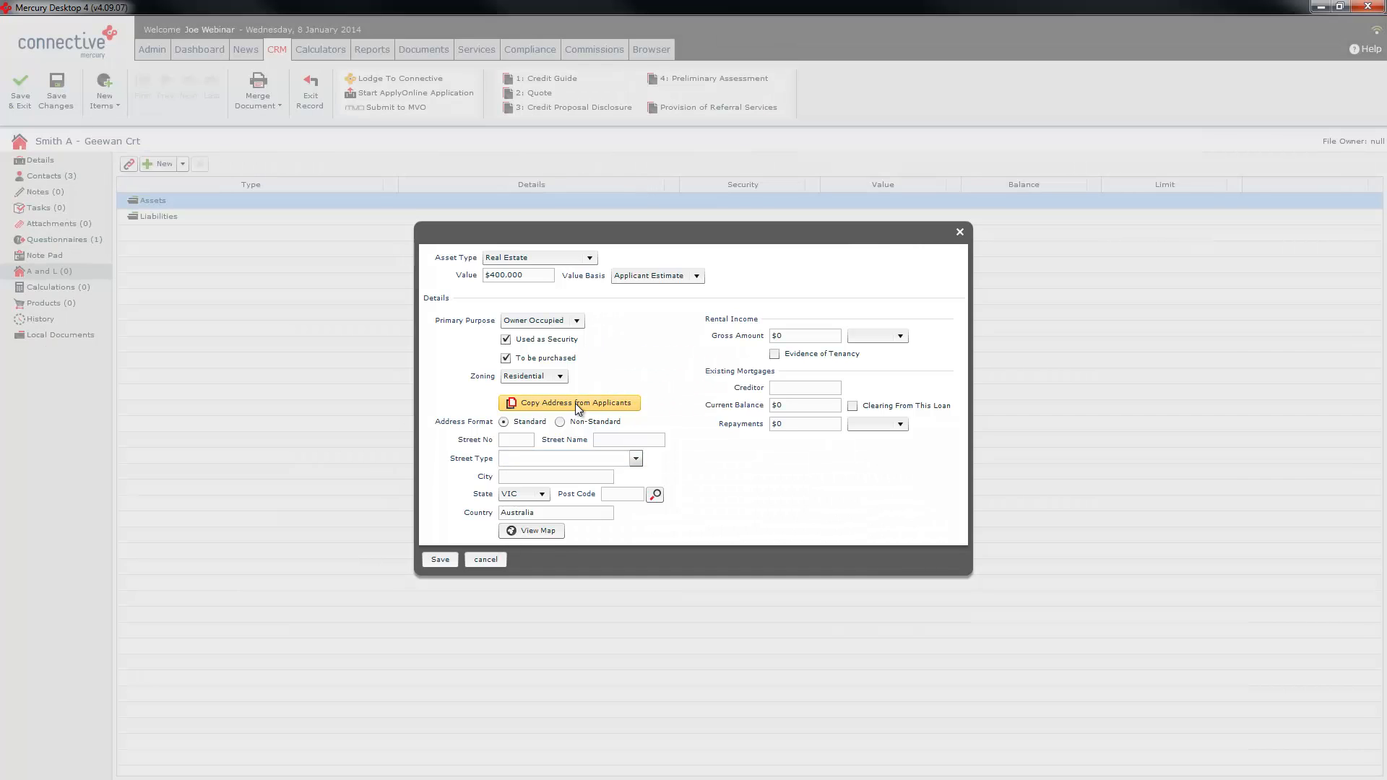
pyautogui.click(575, 403)
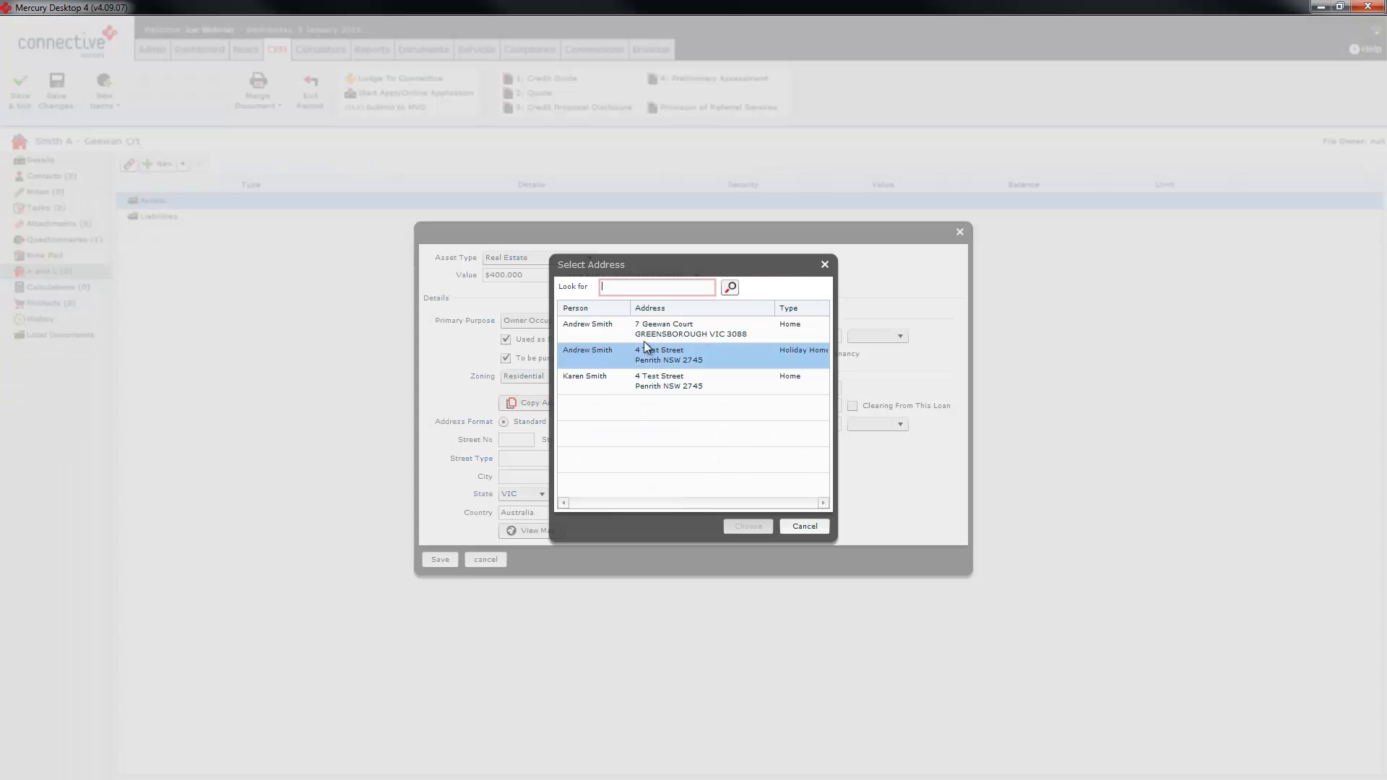
pyautogui.click(666, 333)
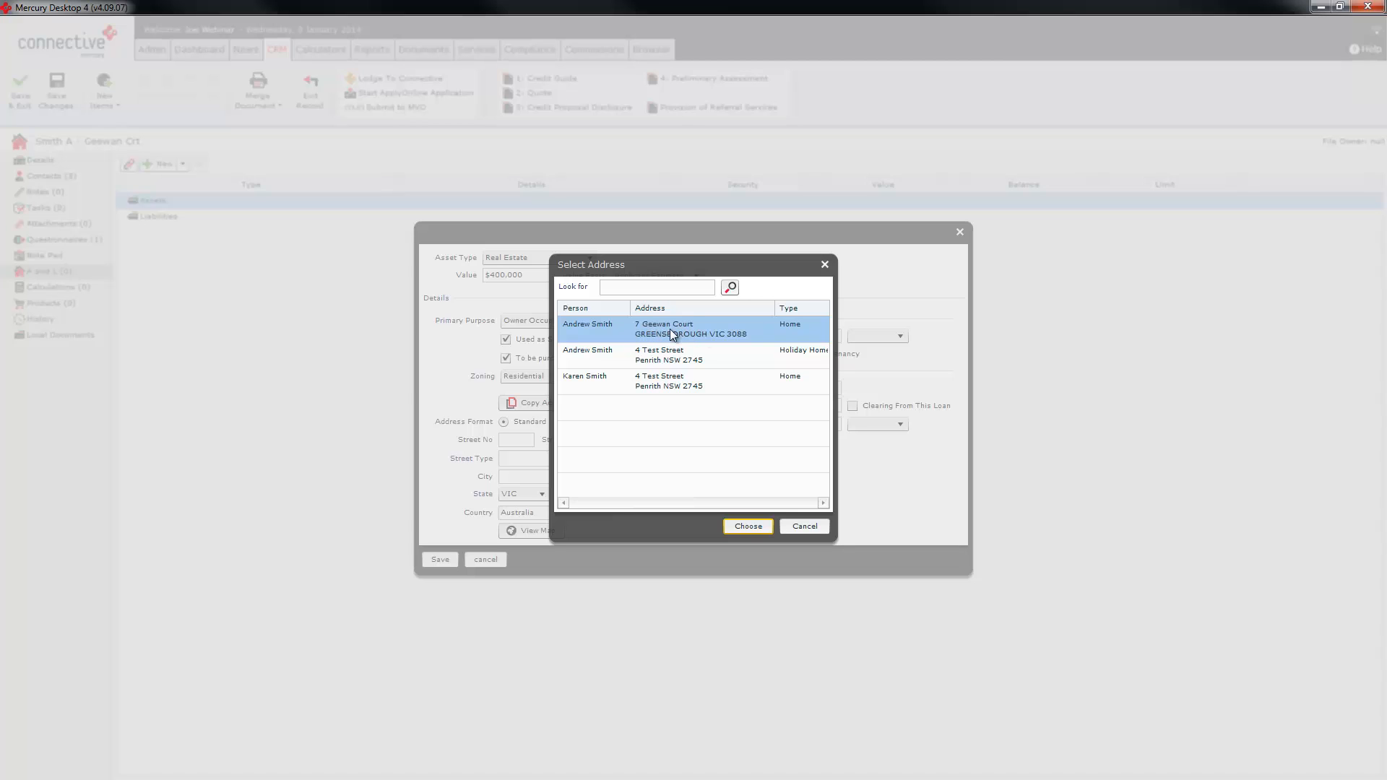
pyautogui.click(748, 526)
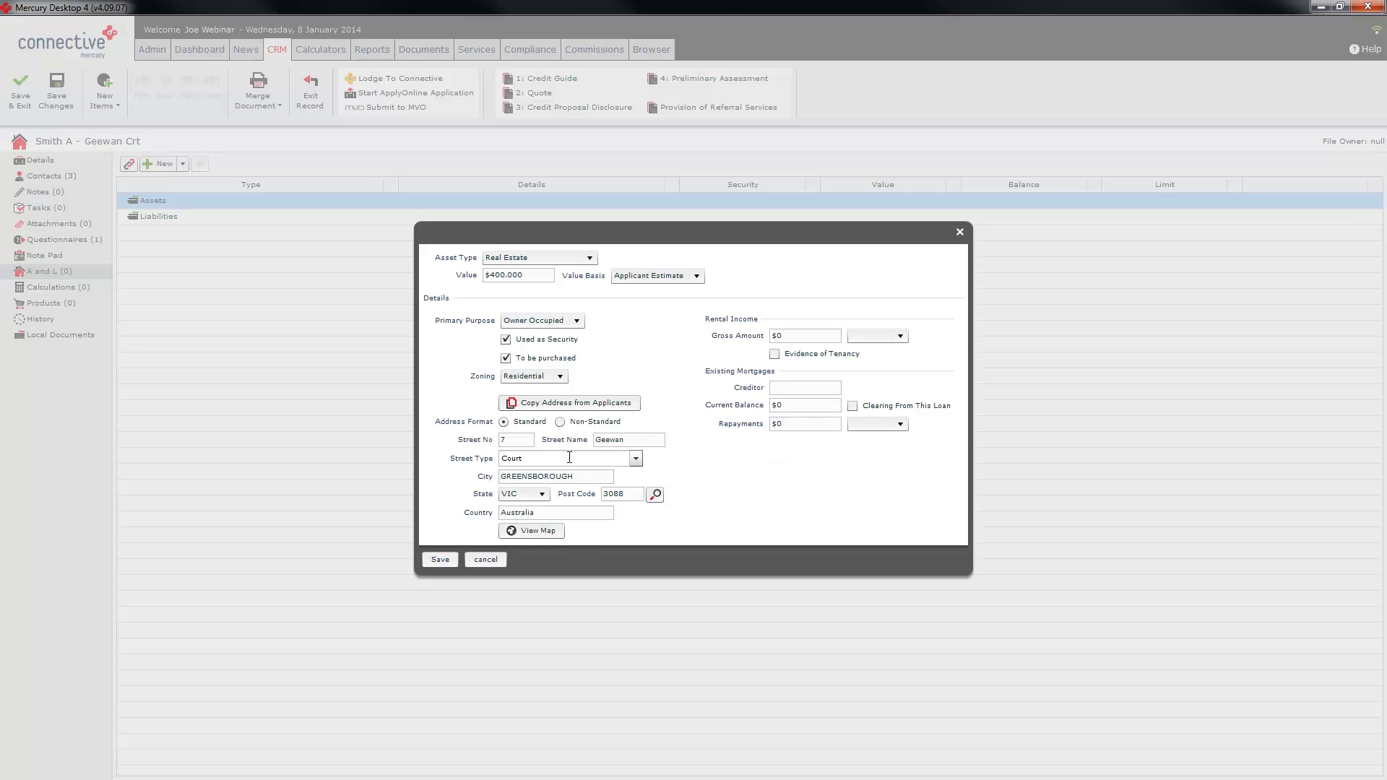
pyautogui.click(804, 336)
pyautogui.click(444, 564)
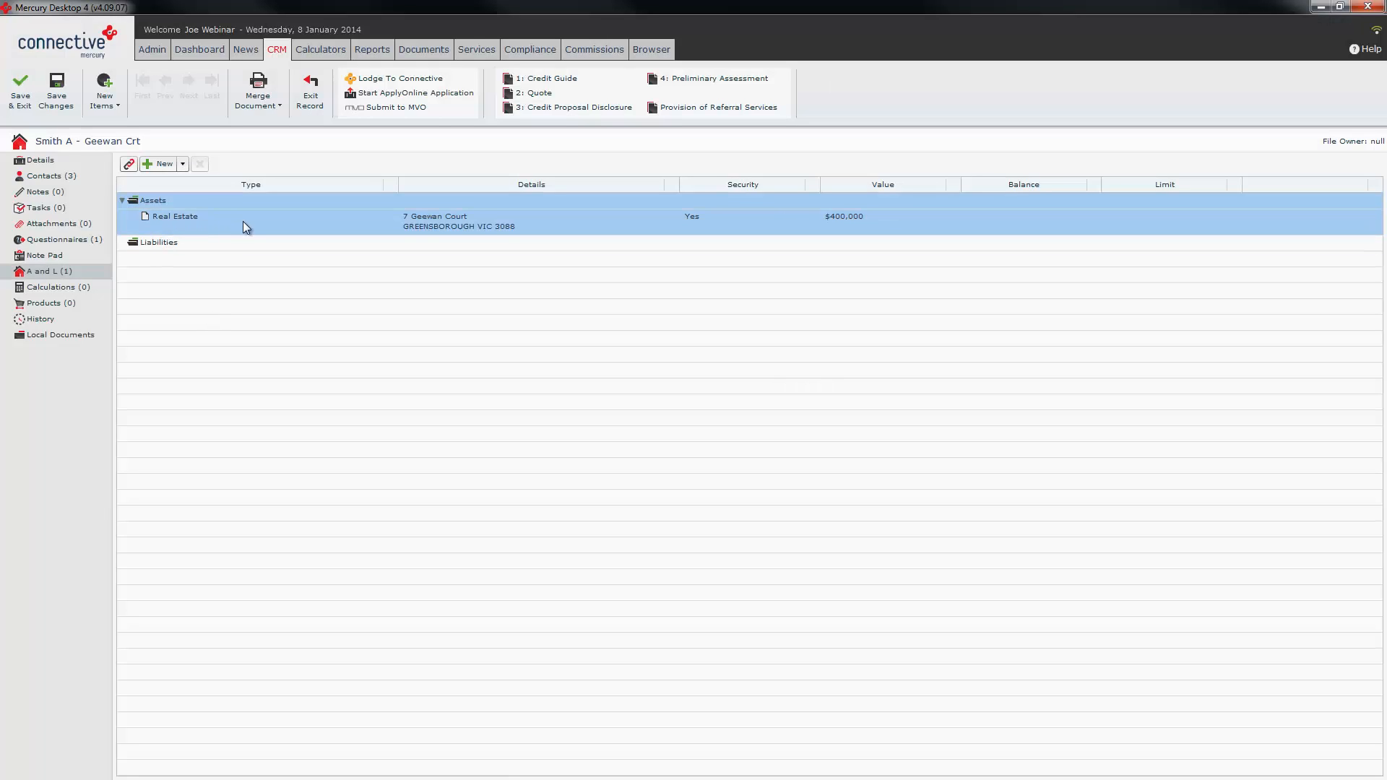
# Add a motor vehicle asset of type Bike with year 2005, make CBR 1000 and value $10,000
pyautogui.click(179, 182)
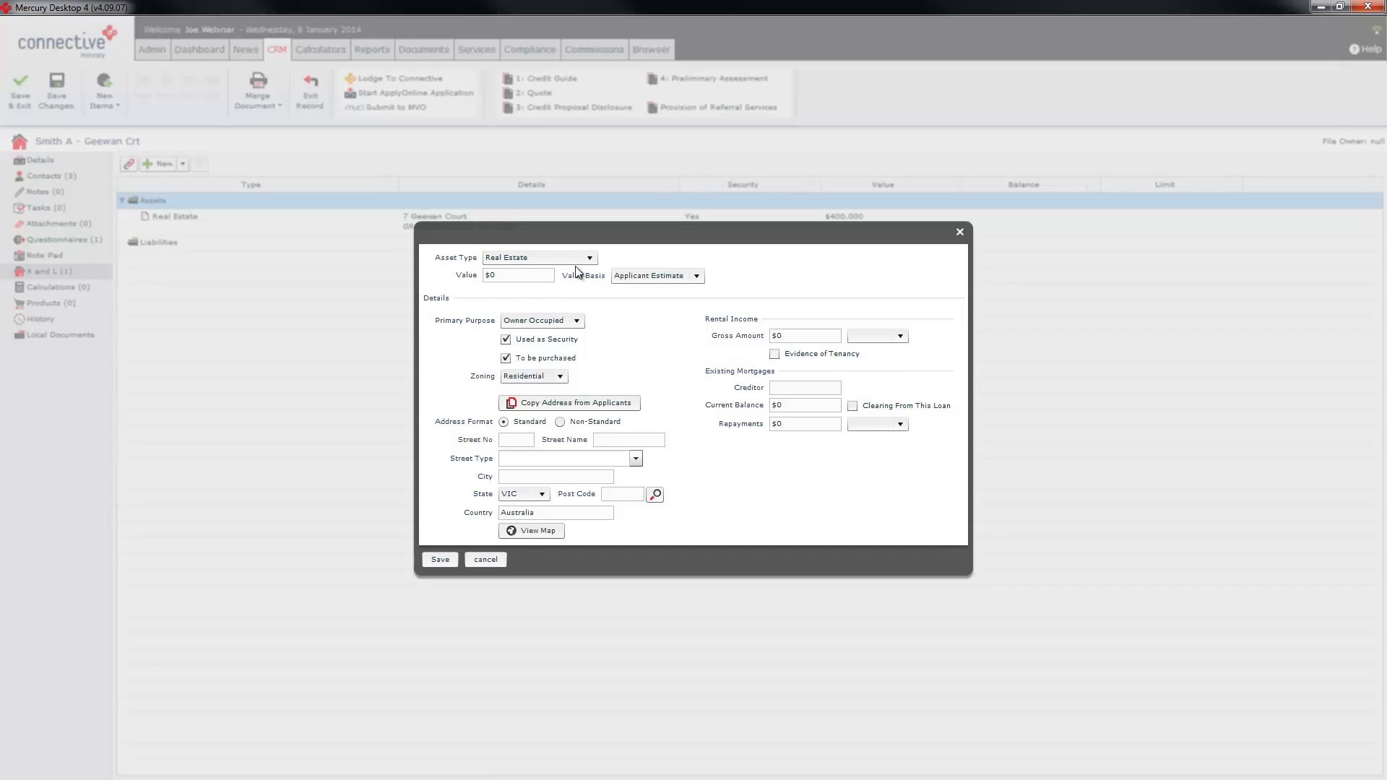
pyautogui.click(590, 258)
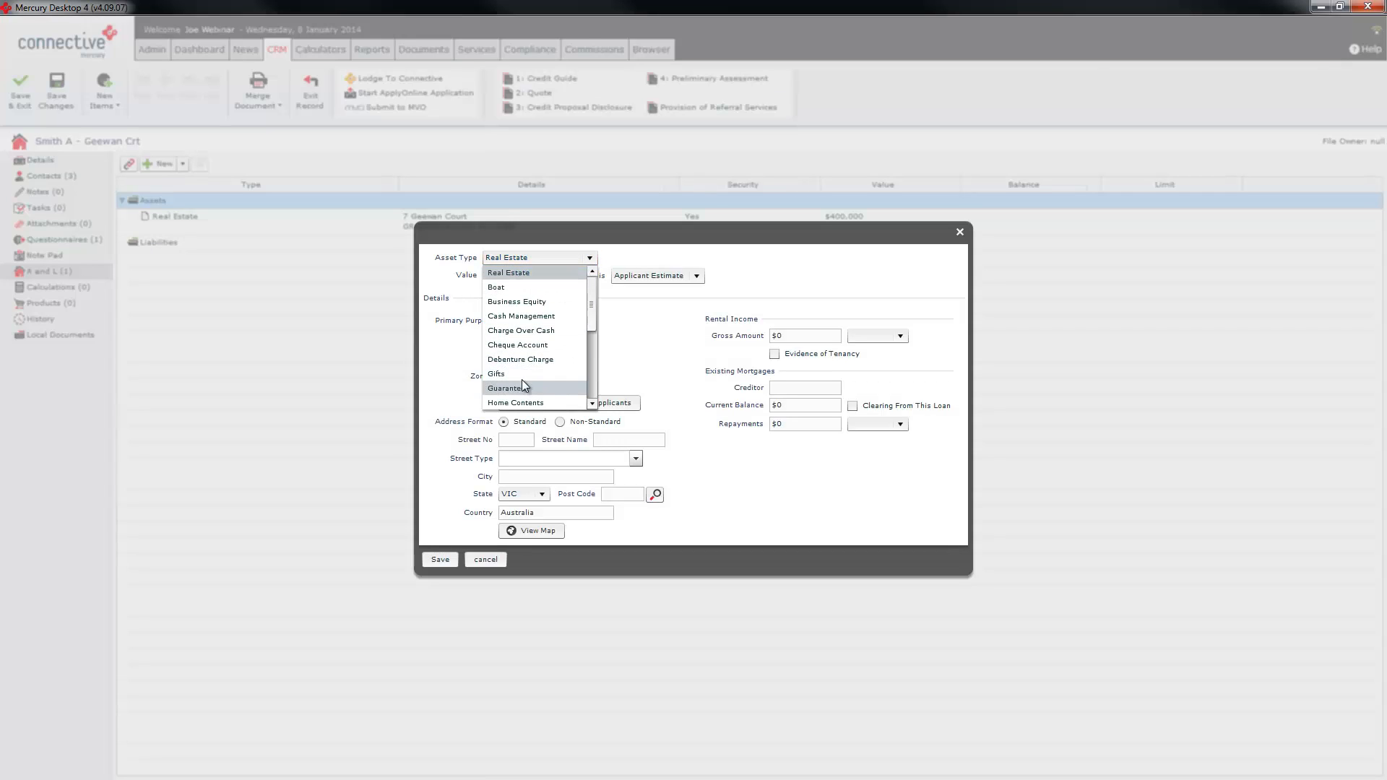
pyautogui.scroll(-3, 530, 344)
pyautogui.click(531, 349)
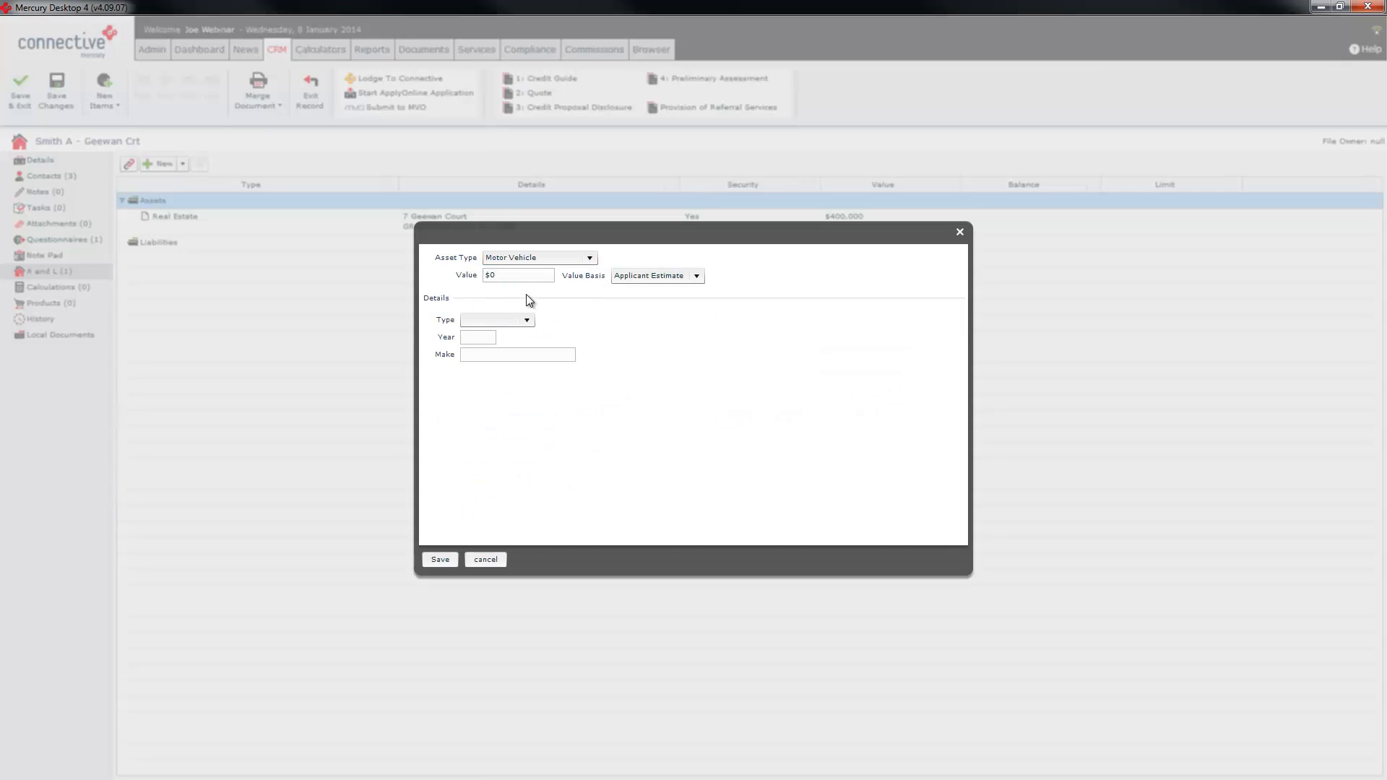
pyautogui.click(514, 322)
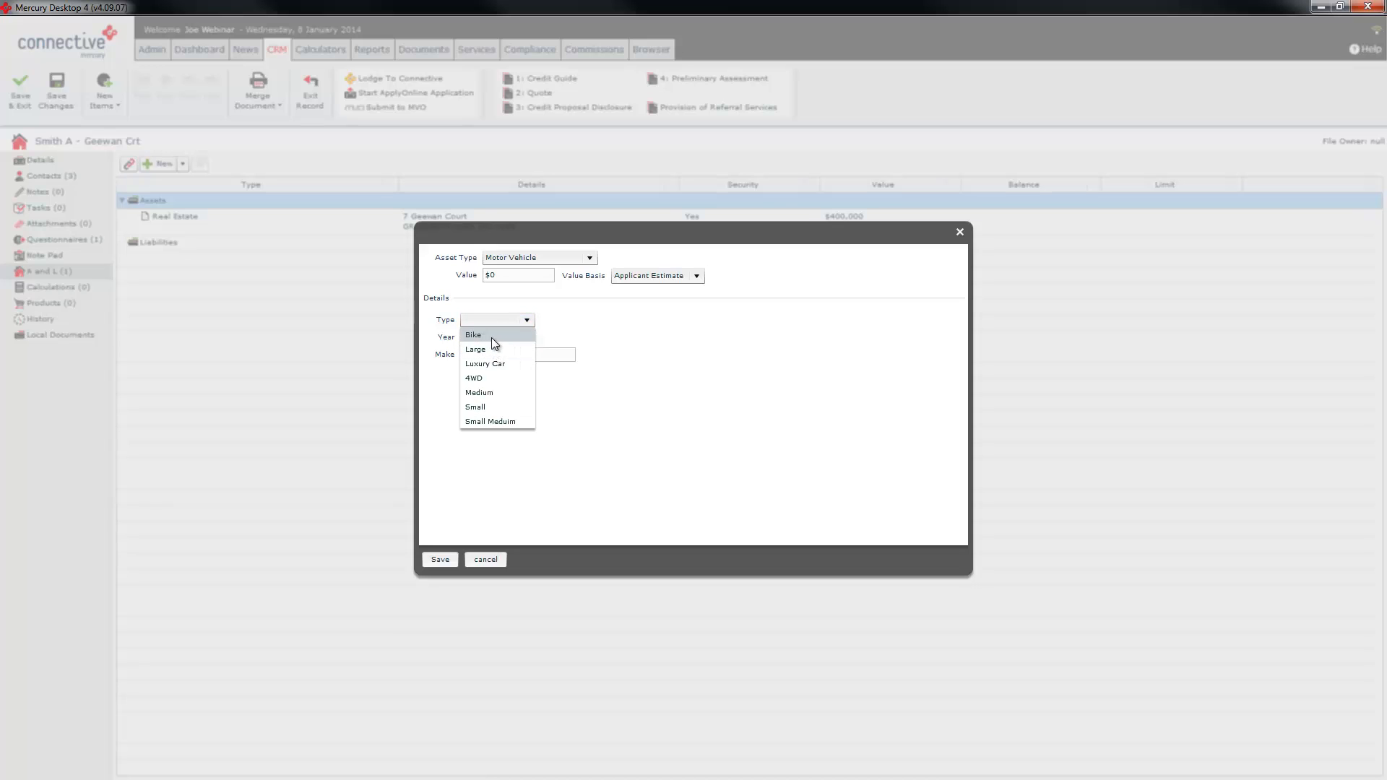
pyautogui.click(491, 337)
pyautogui.click(485, 340)
pyautogui.write('2005')
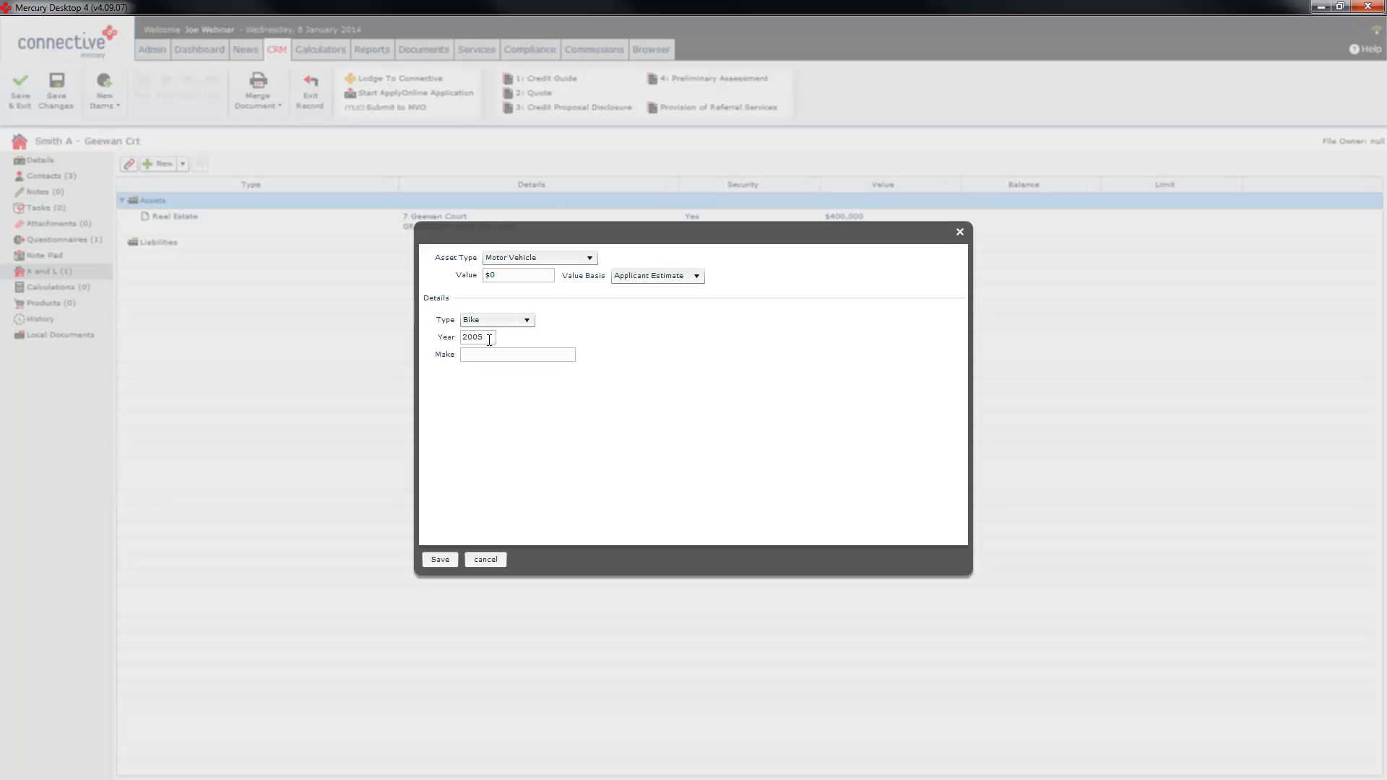
pyautogui.click(480, 354)
pyautogui.write('CBR1')
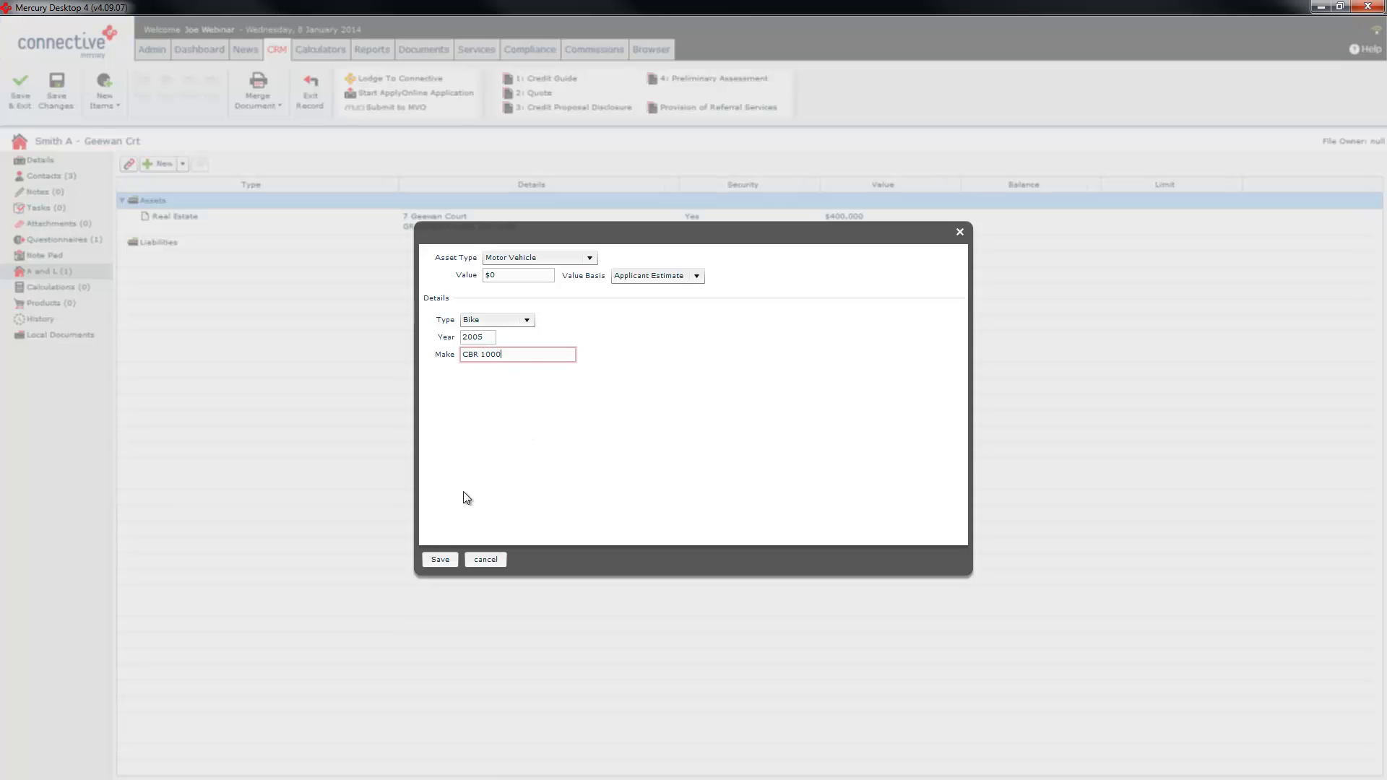
pyautogui.click(535, 276)
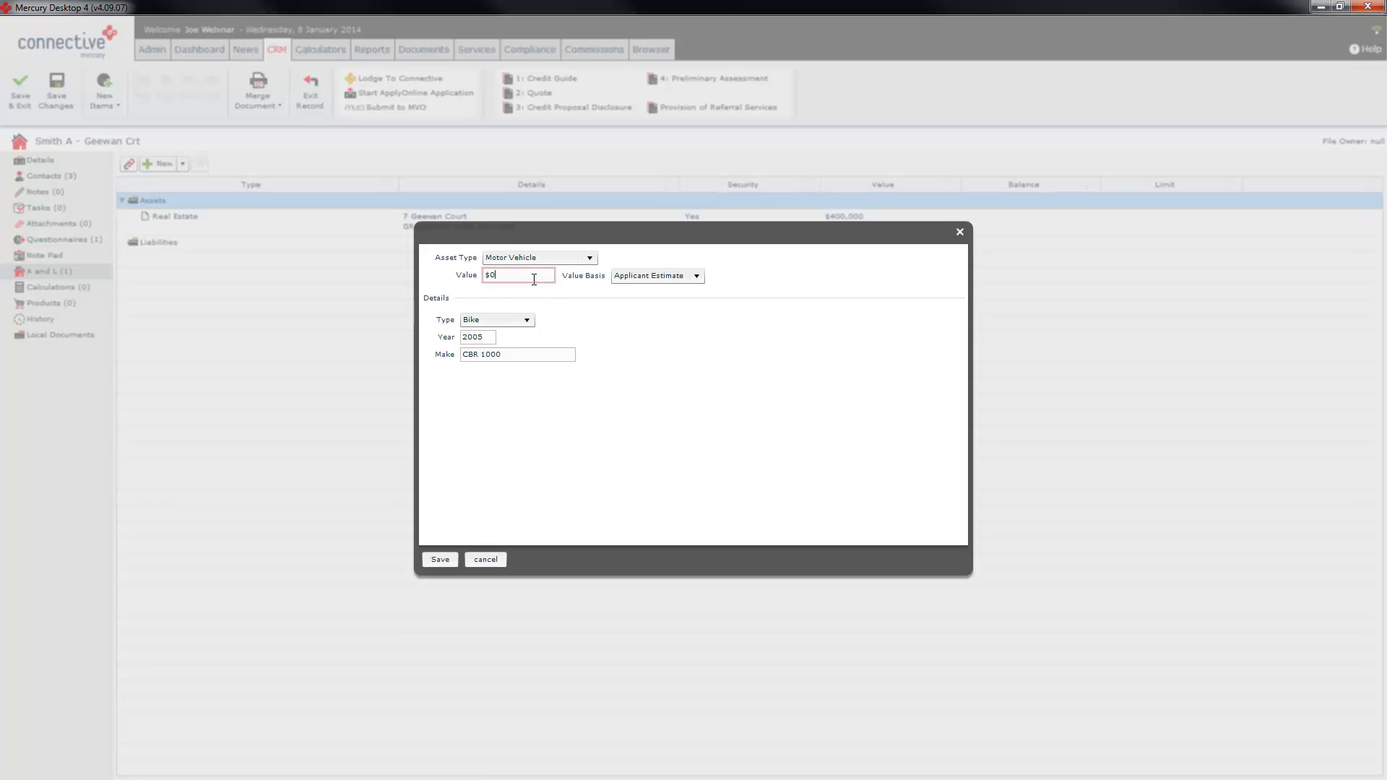
pyautogui.write('10000')
pyautogui.click(449, 560)
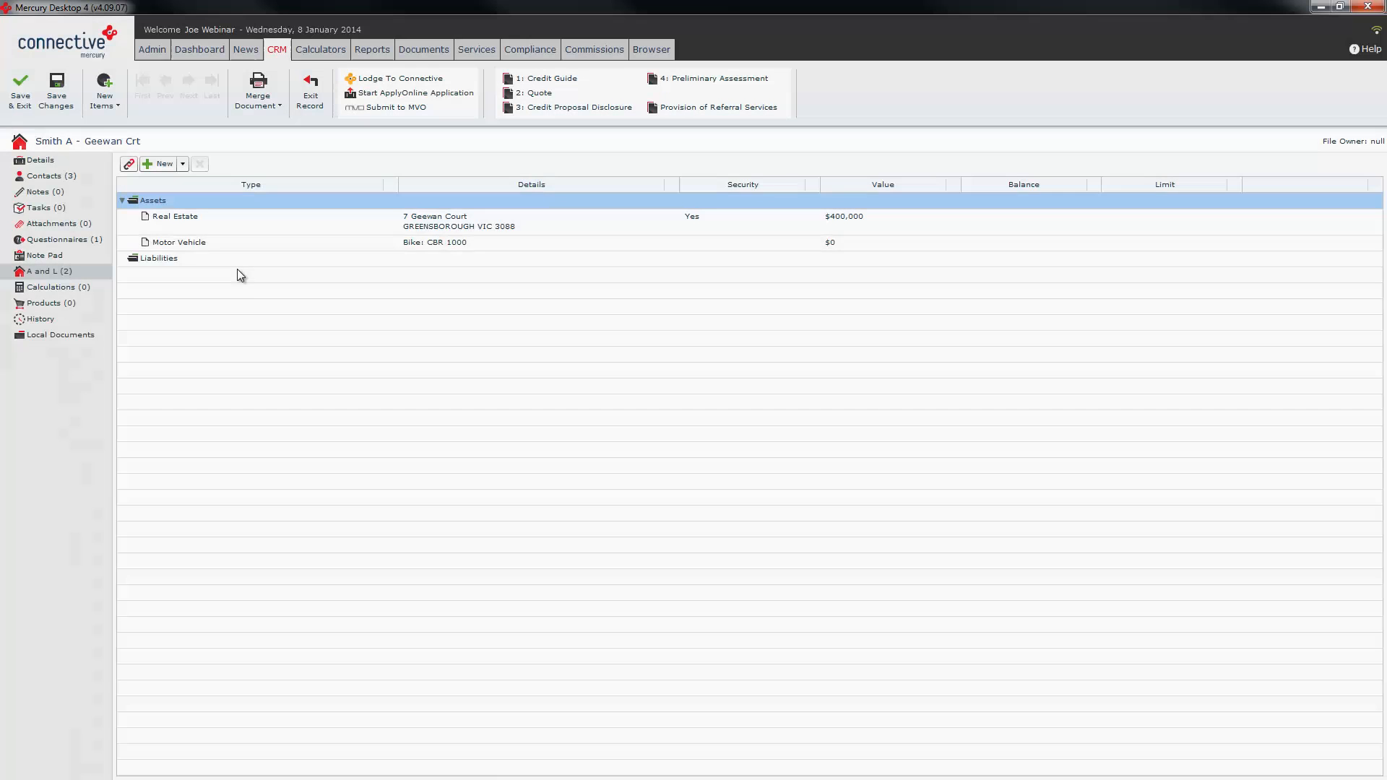
# Add a Mastercard credit card liability with a $2,500 current balance, $5,000 limit and monthly repayments of 150
pyautogui.click(184, 163)
pyautogui.click(177, 197)
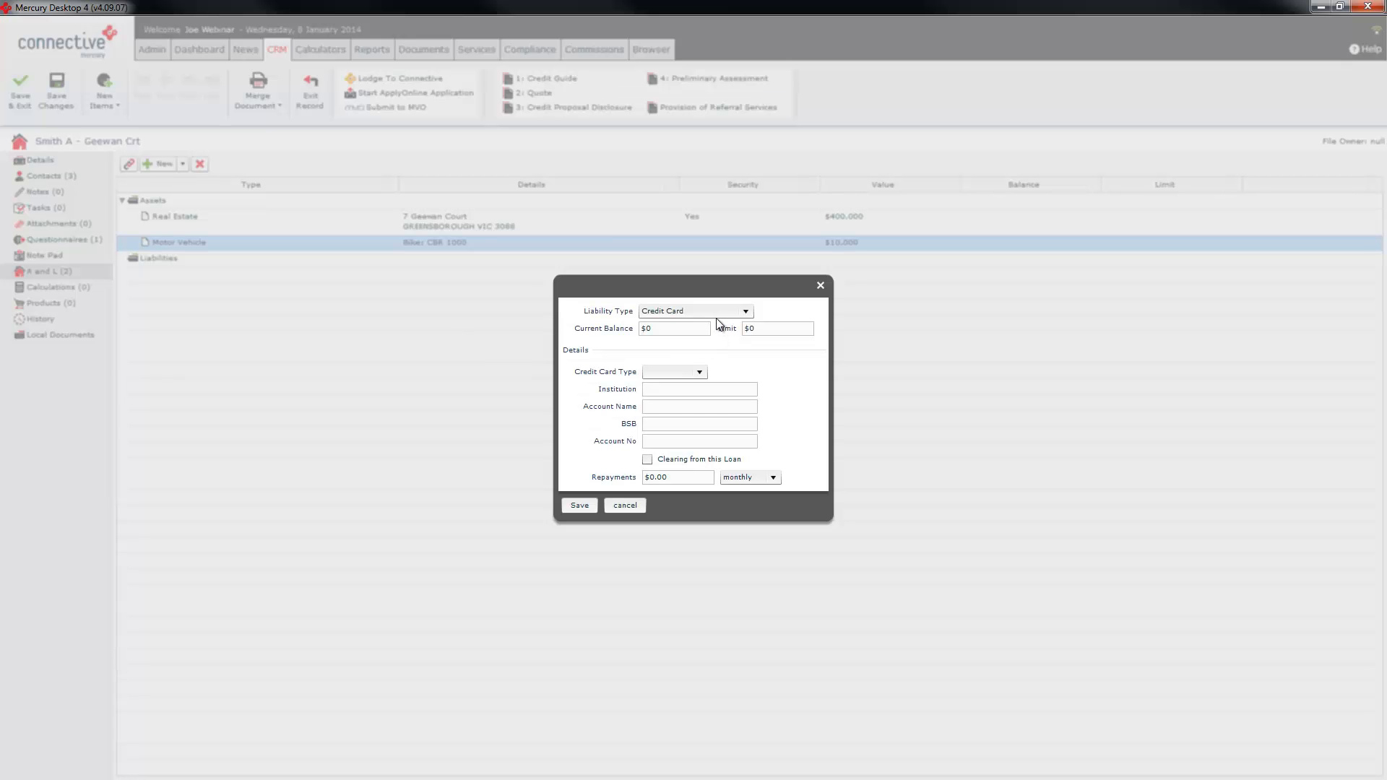
pyautogui.click(693, 327)
pyautogui.write('2500')
pyautogui.press('Tab')
pyautogui.write('5000')
pyautogui.click(678, 373)
pyautogui.click(666, 427)
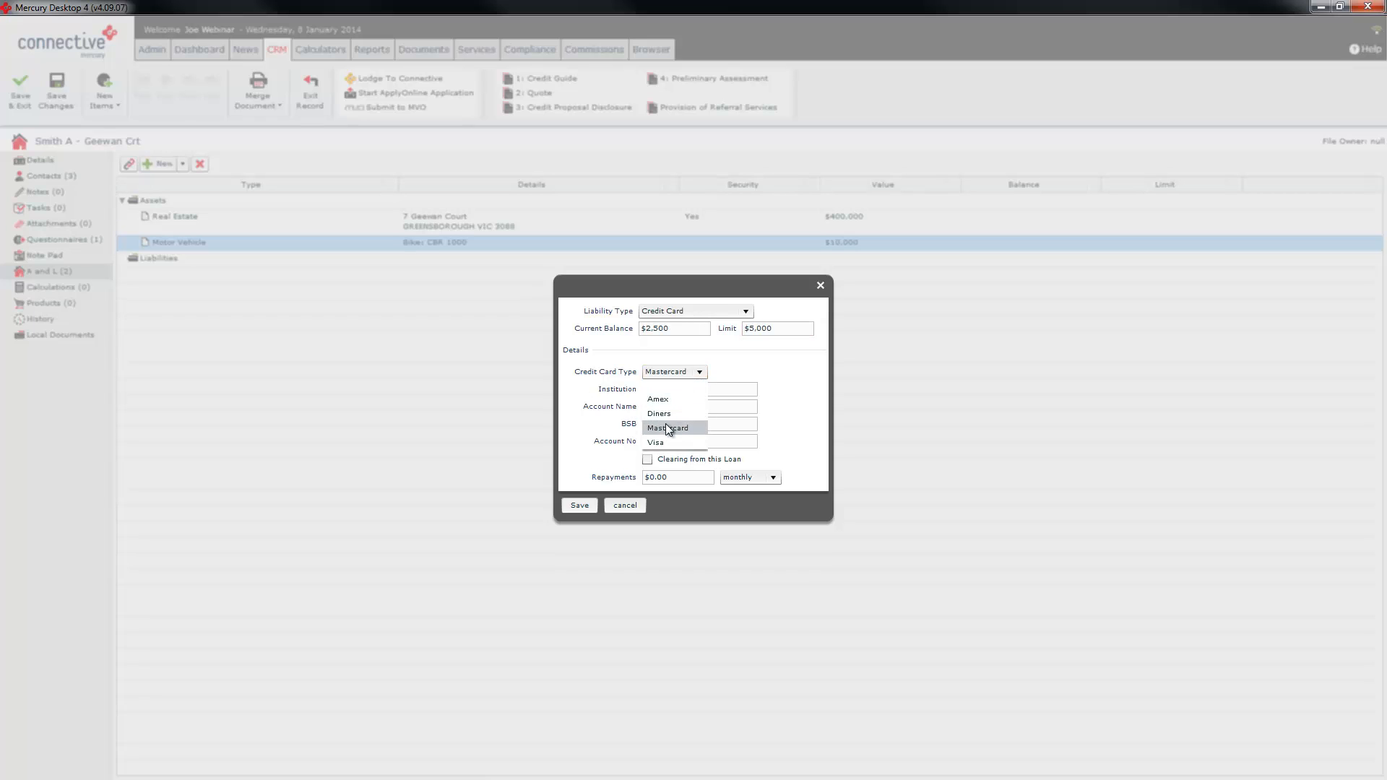
pyautogui.click(675, 391)
pyautogui.click(672, 407)
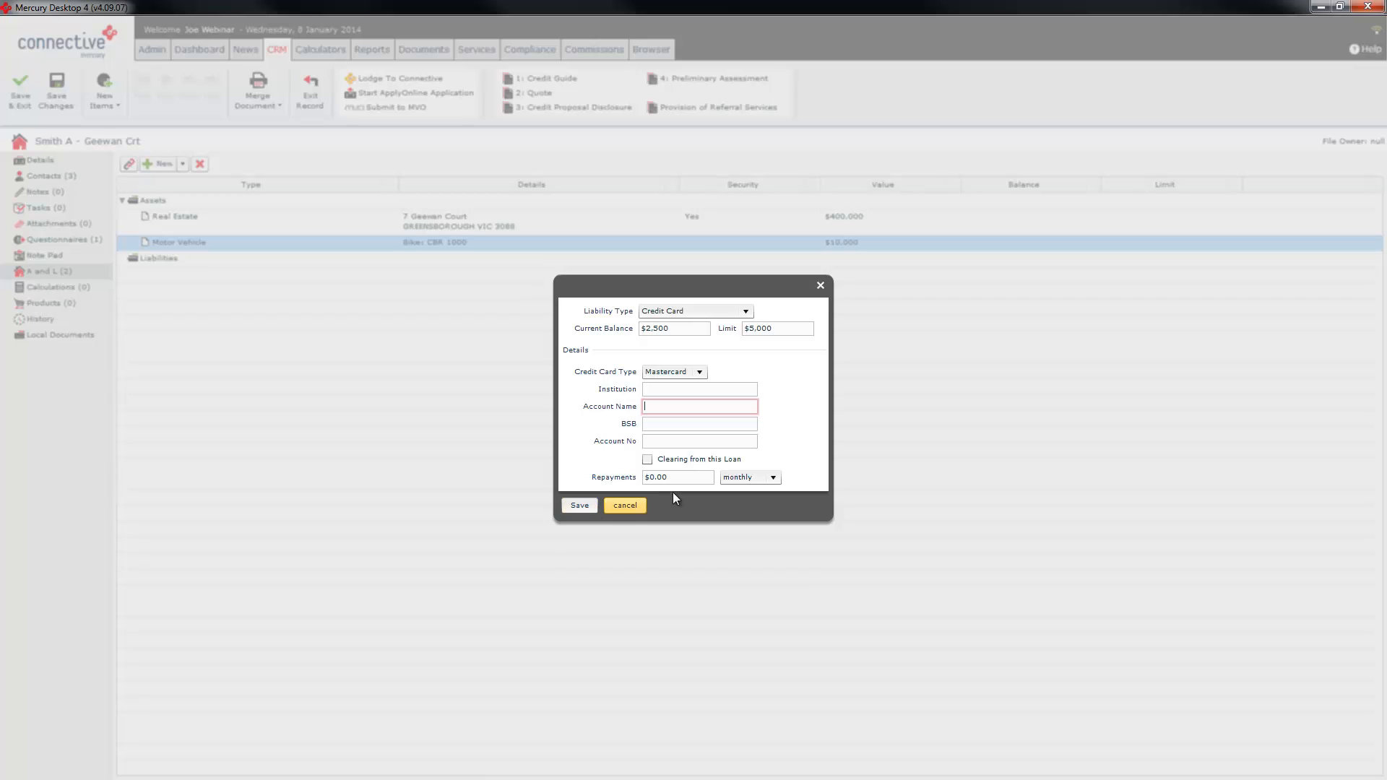
pyautogui.click(674, 477)
pyautogui.write('150')
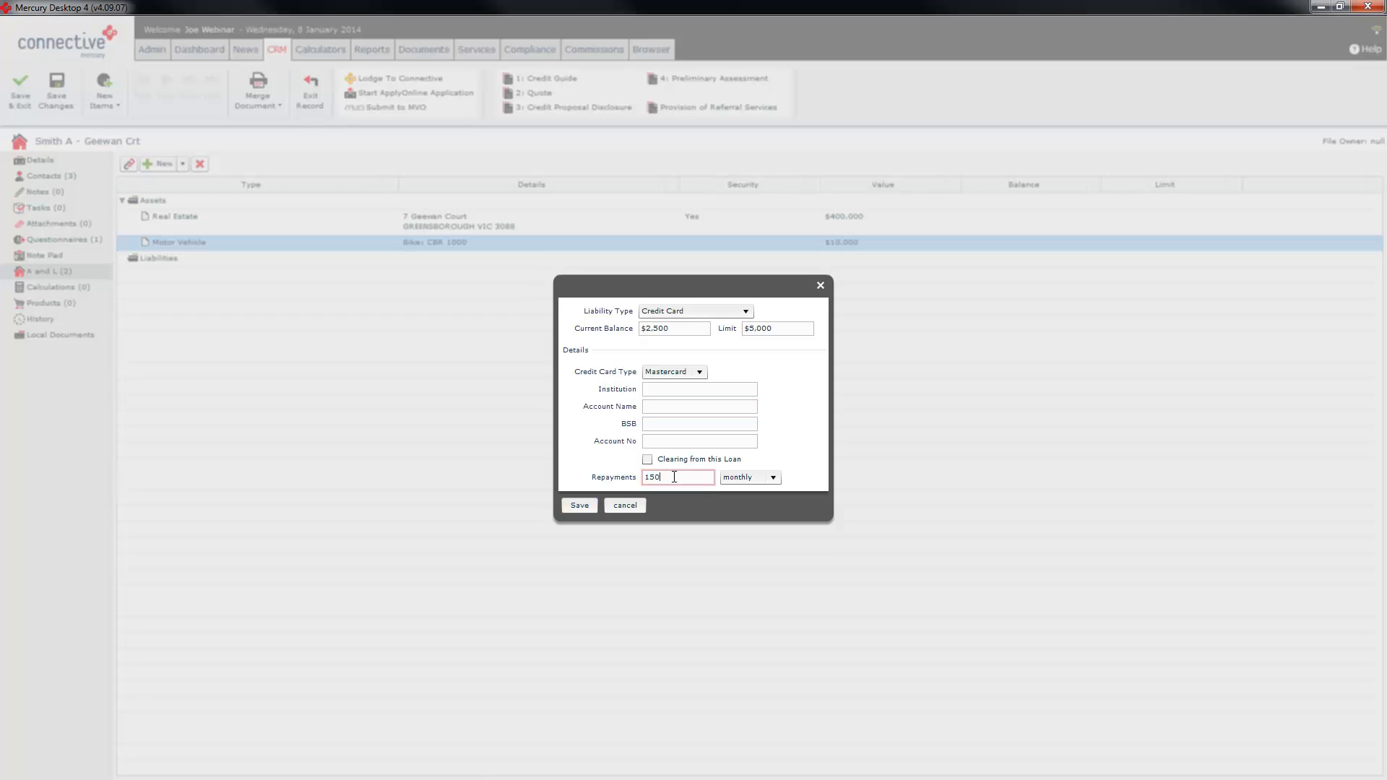
pyautogui.click(594, 504)
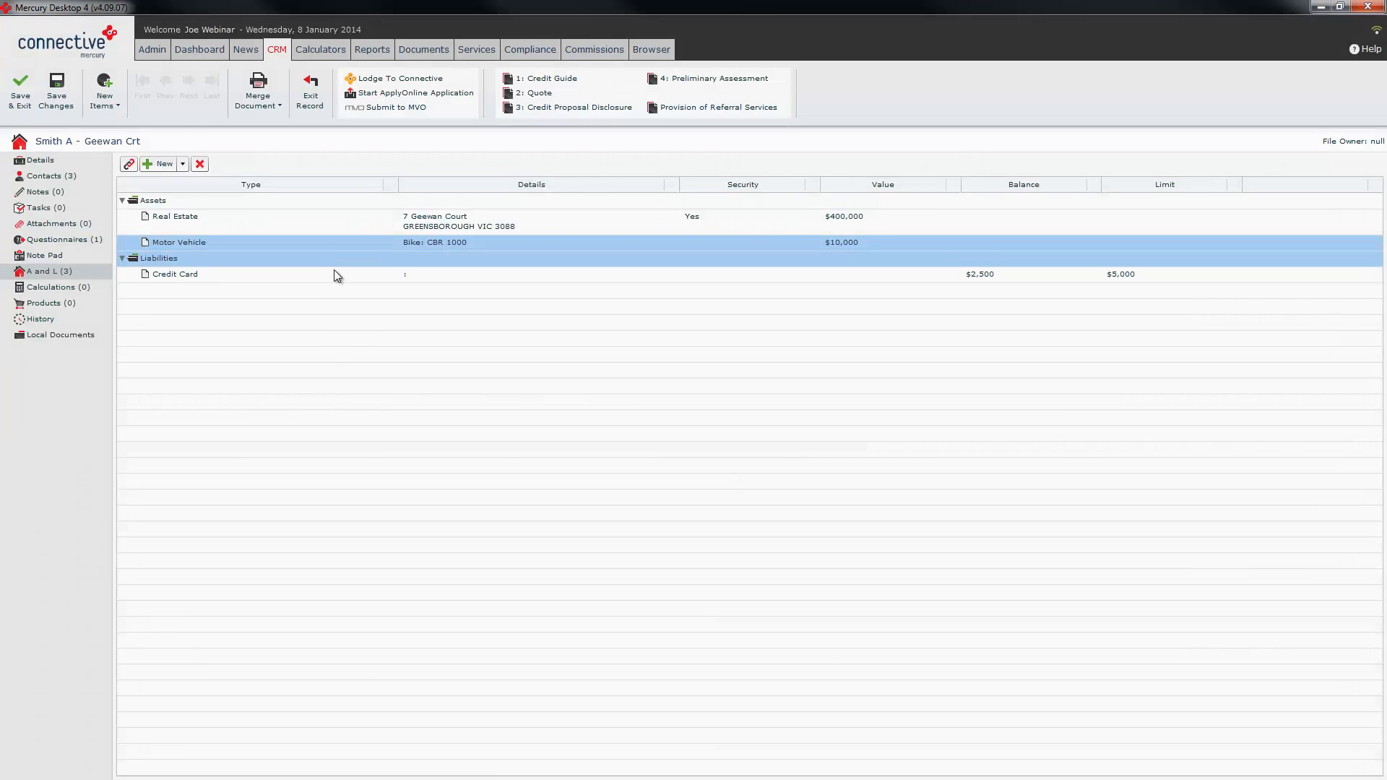
# View the calculations list, search ANZ's 3-Year Fixed loans and add 3 Year Fixed Rate Full Doc to the opportunity's products
pyautogui.click(67, 288)
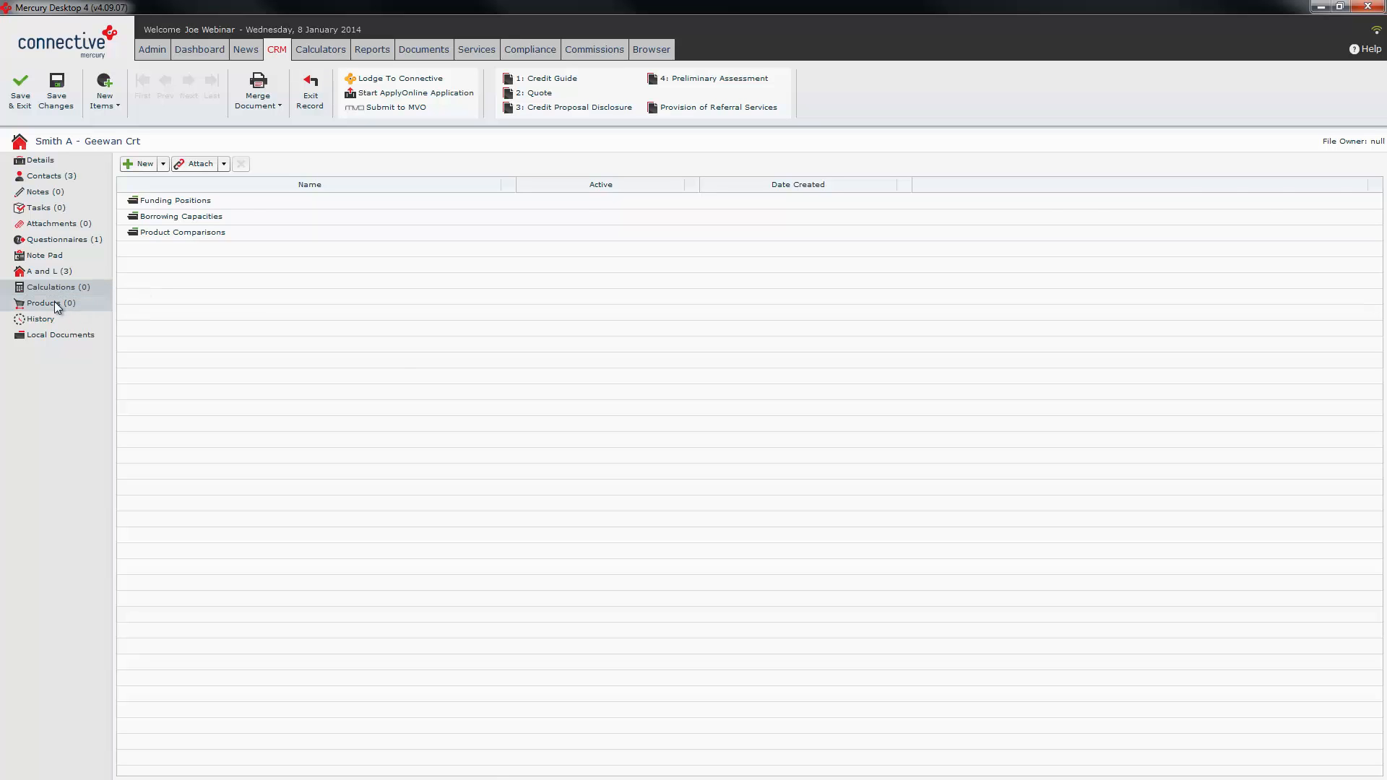
pyautogui.click(57, 307)
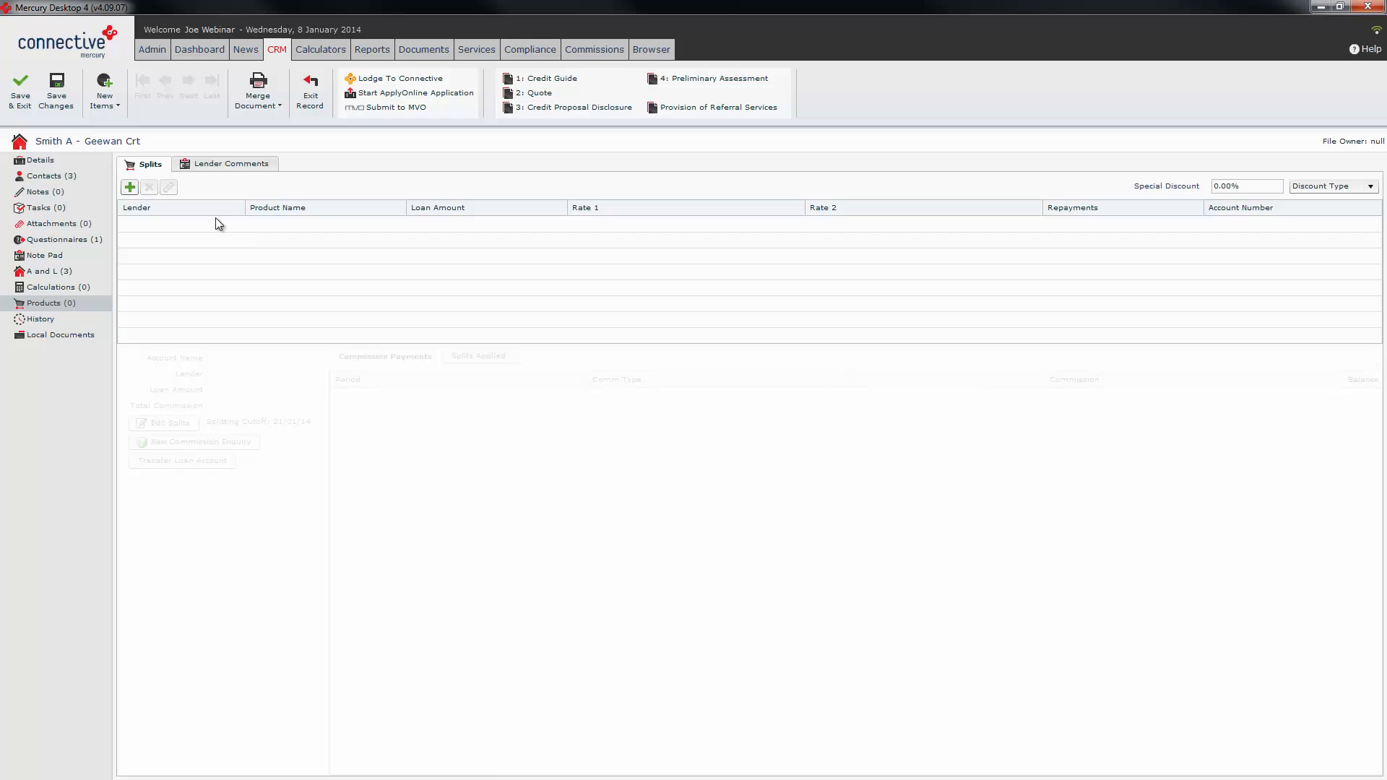
pyautogui.click(130, 188)
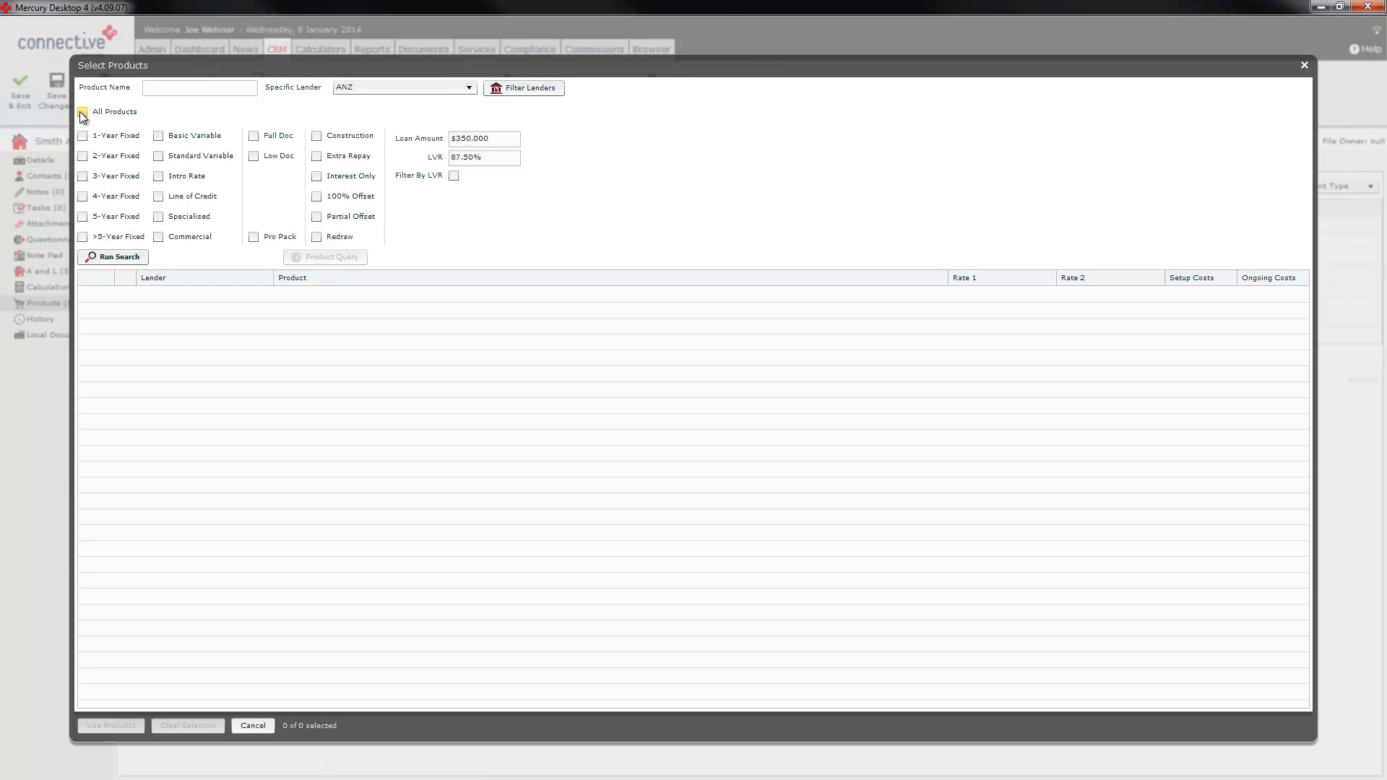
pyautogui.click(437, 89)
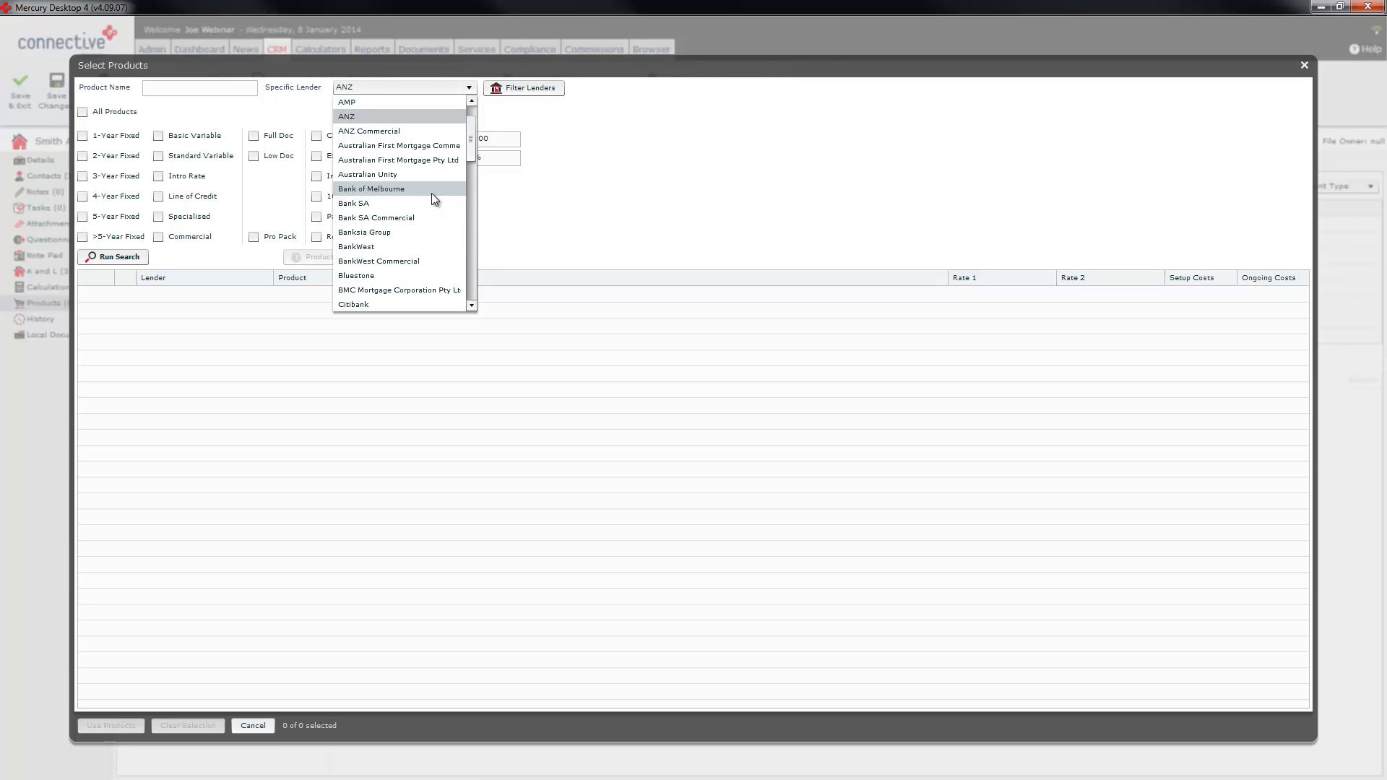
pyautogui.click(356, 120)
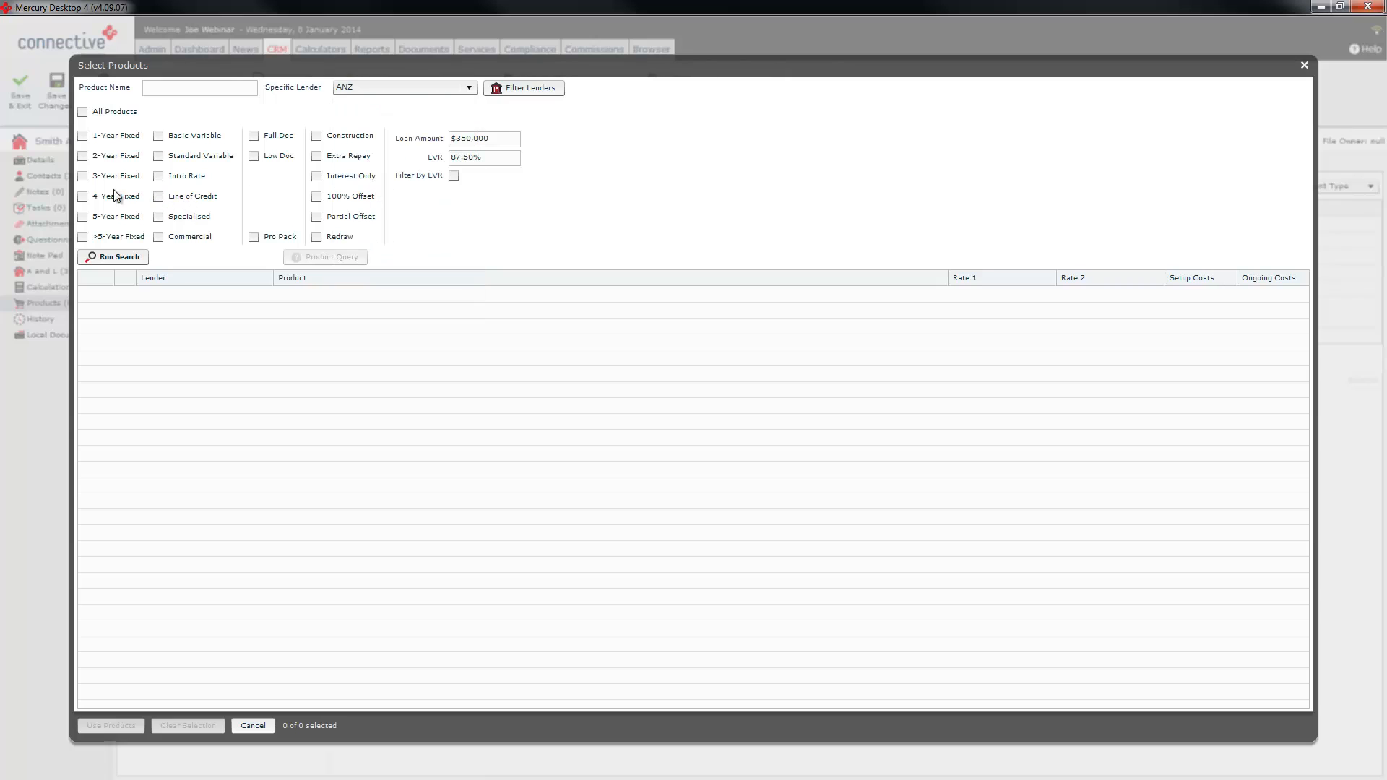
pyautogui.click(84, 176)
pyautogui.click(104, 258)
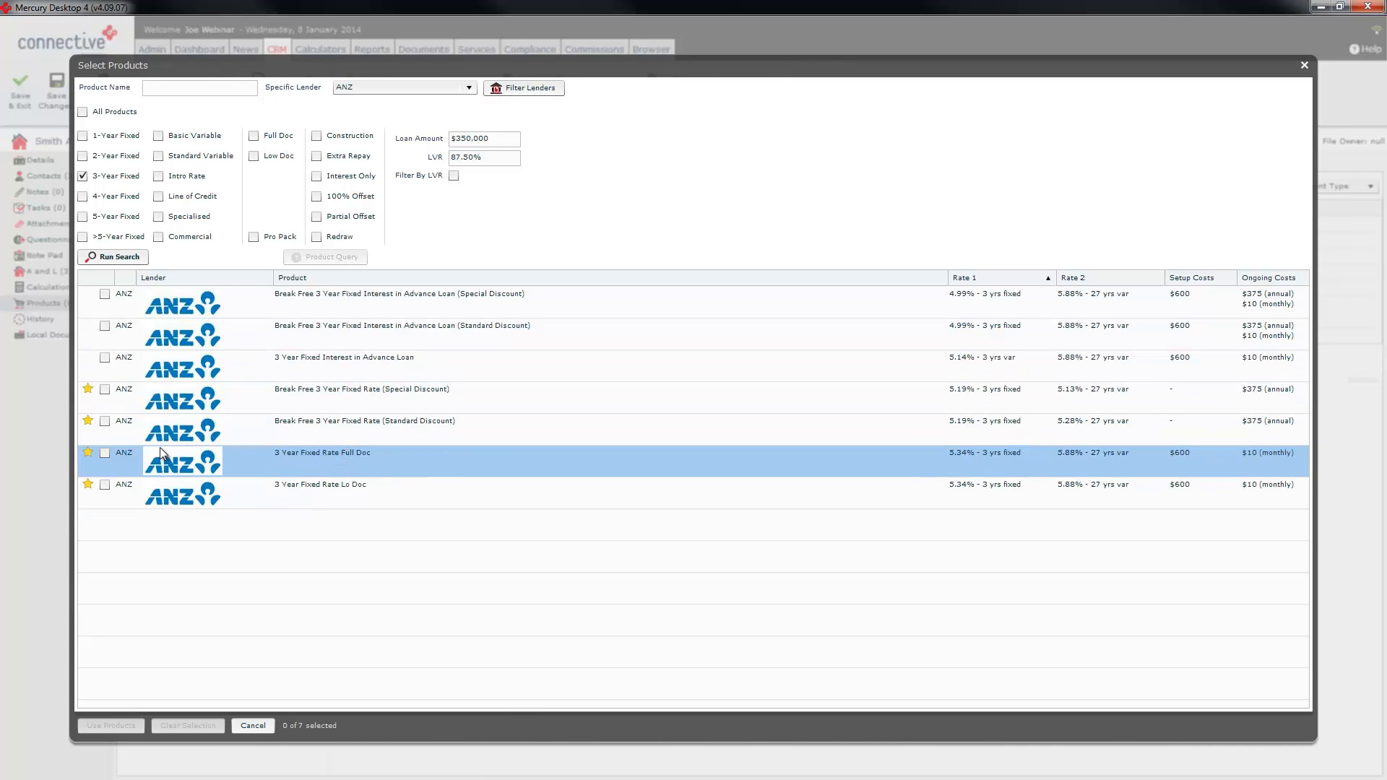
pyautogui.click(107, 453)
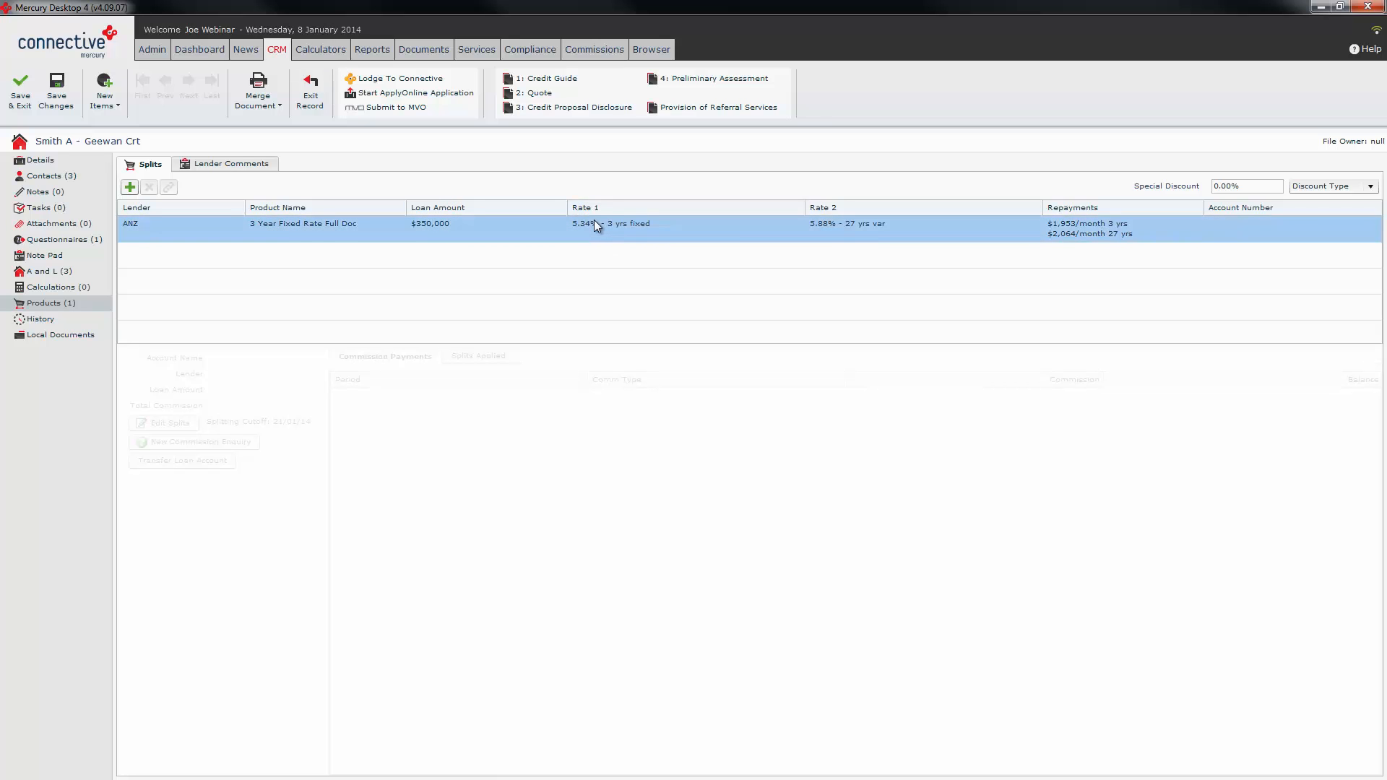
# Check the loan value ratio in the opportunity's details and return to its products
pyautogui.click(565, 224)
pyautogui.click(58, 160)
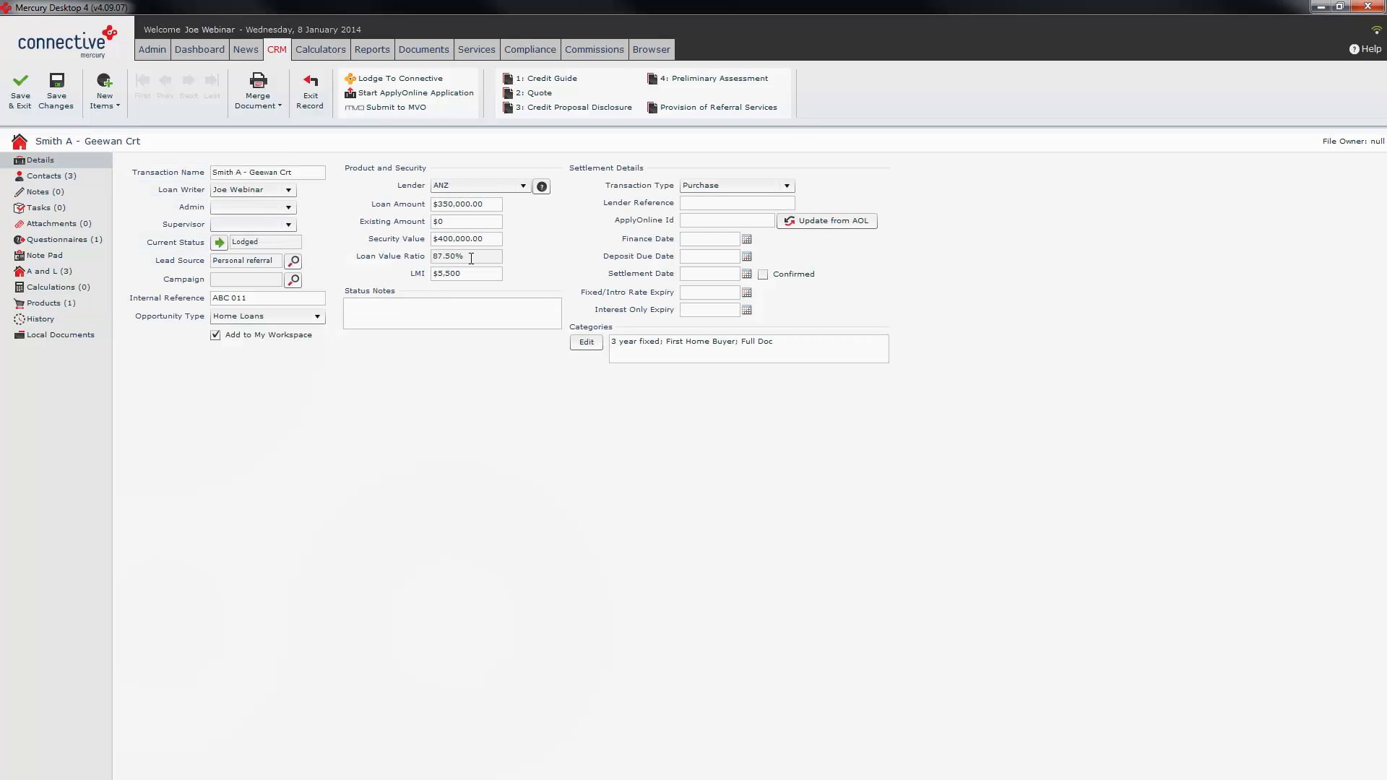
pyautogui.doubleClick(461, 256)
pyautogui.click(86, 303)
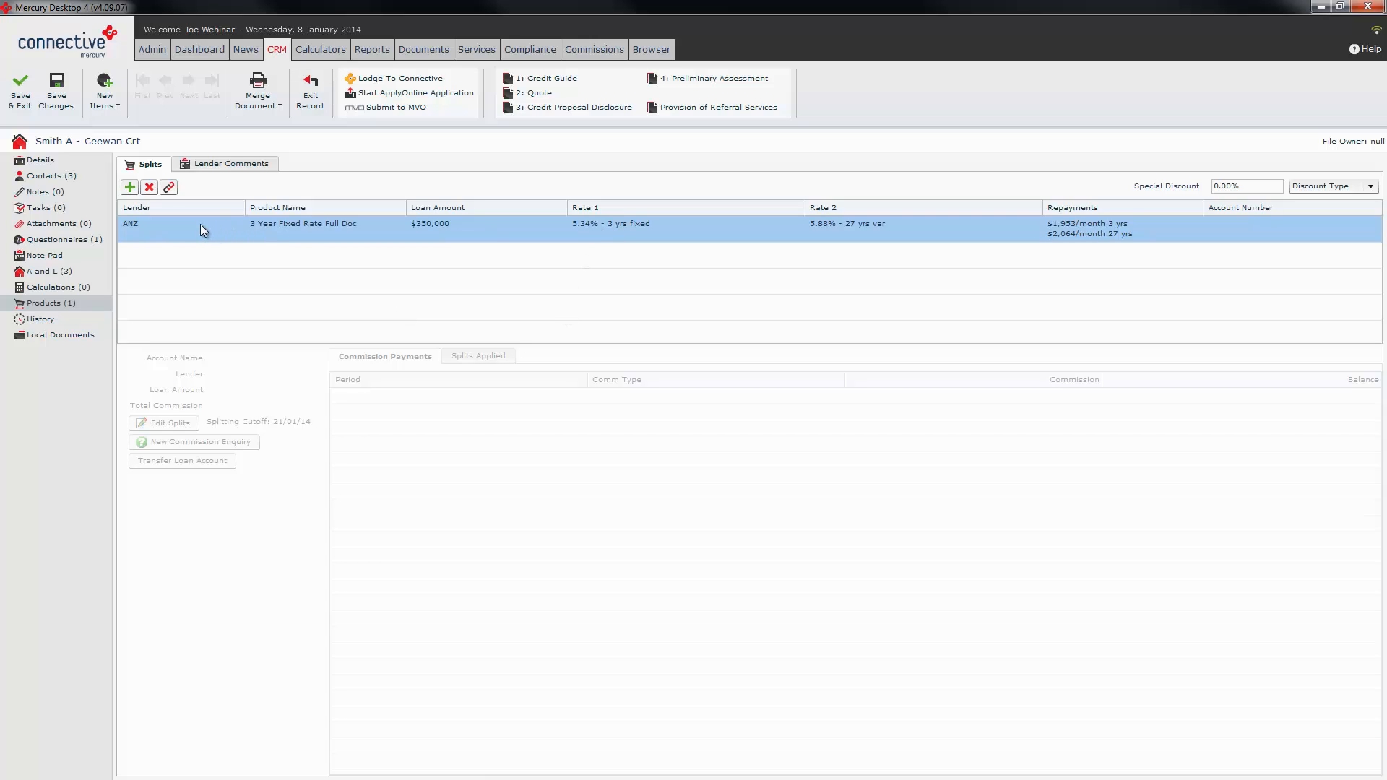
# Apply a 0.10% special discount to the ANZ product's Variable rate, and extend the discount type to Fixed & Variable
pyautogui.click(1239, 185)
pyautogui.click(1330, 186)
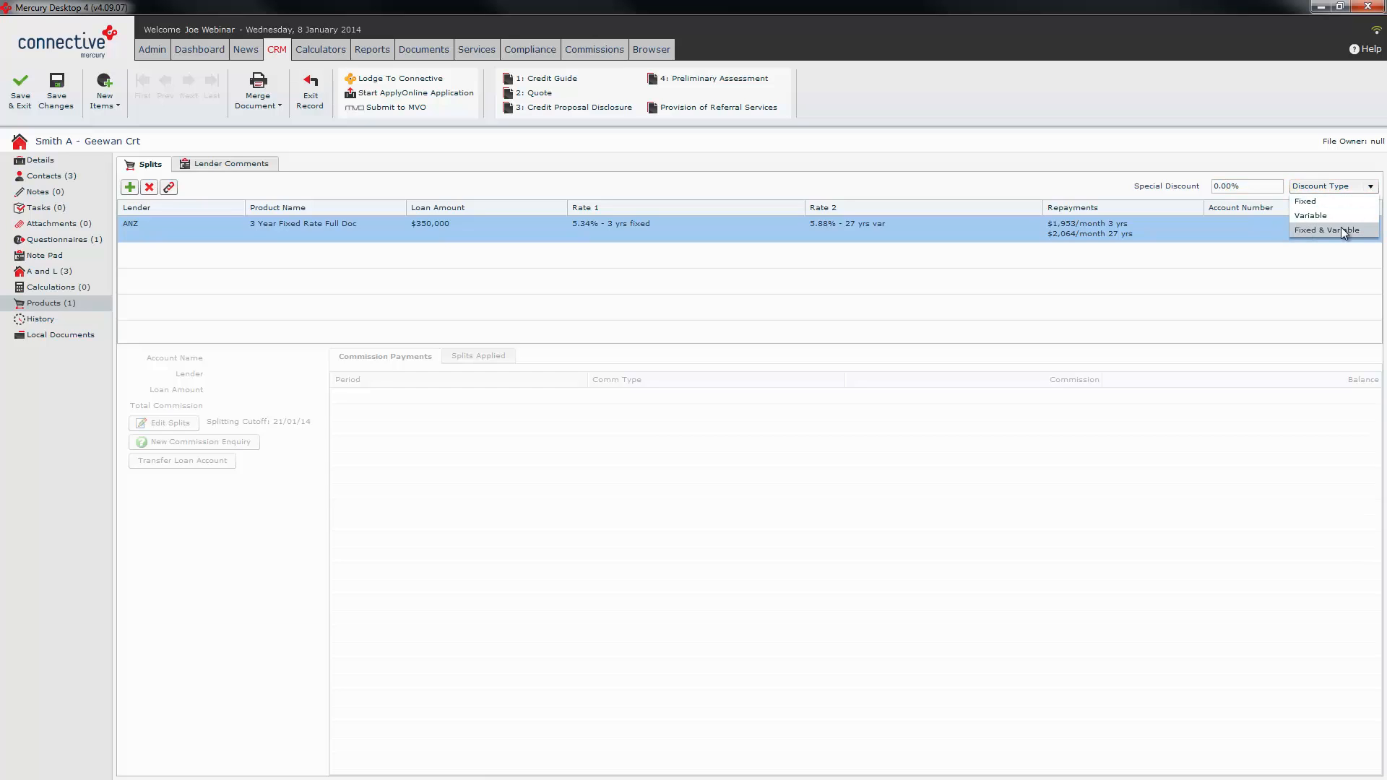
pyautogui.click(1232, 187)
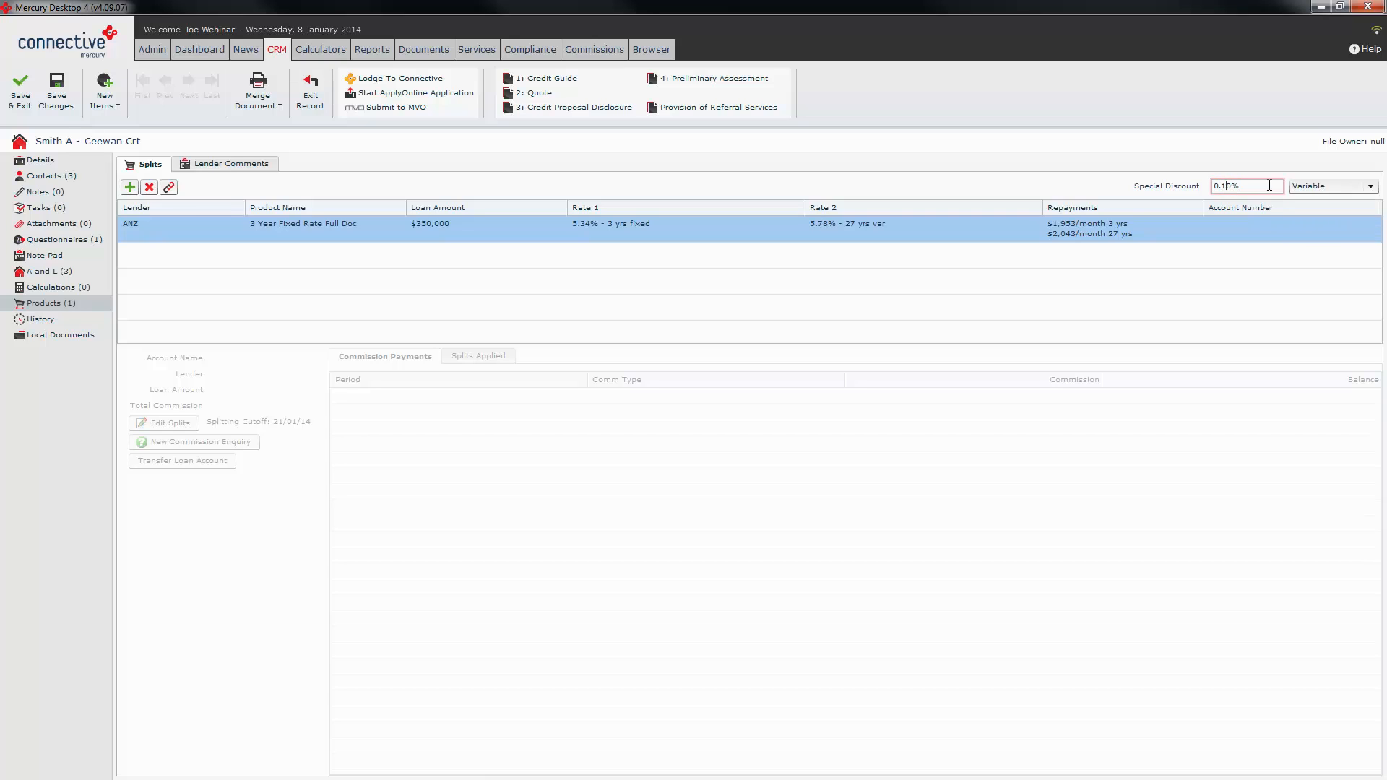
pyautogui.click(1357, 187)
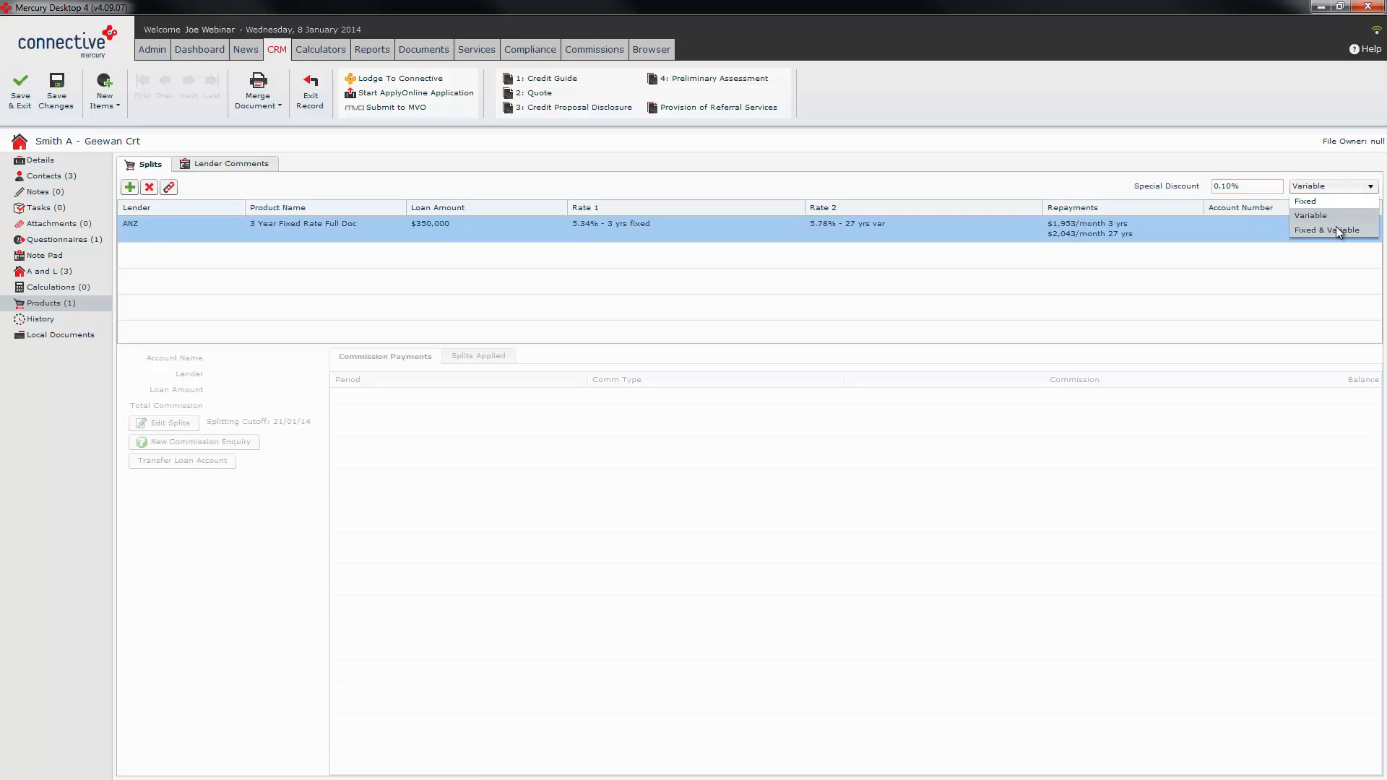
pyautogui.click(1337, 230)
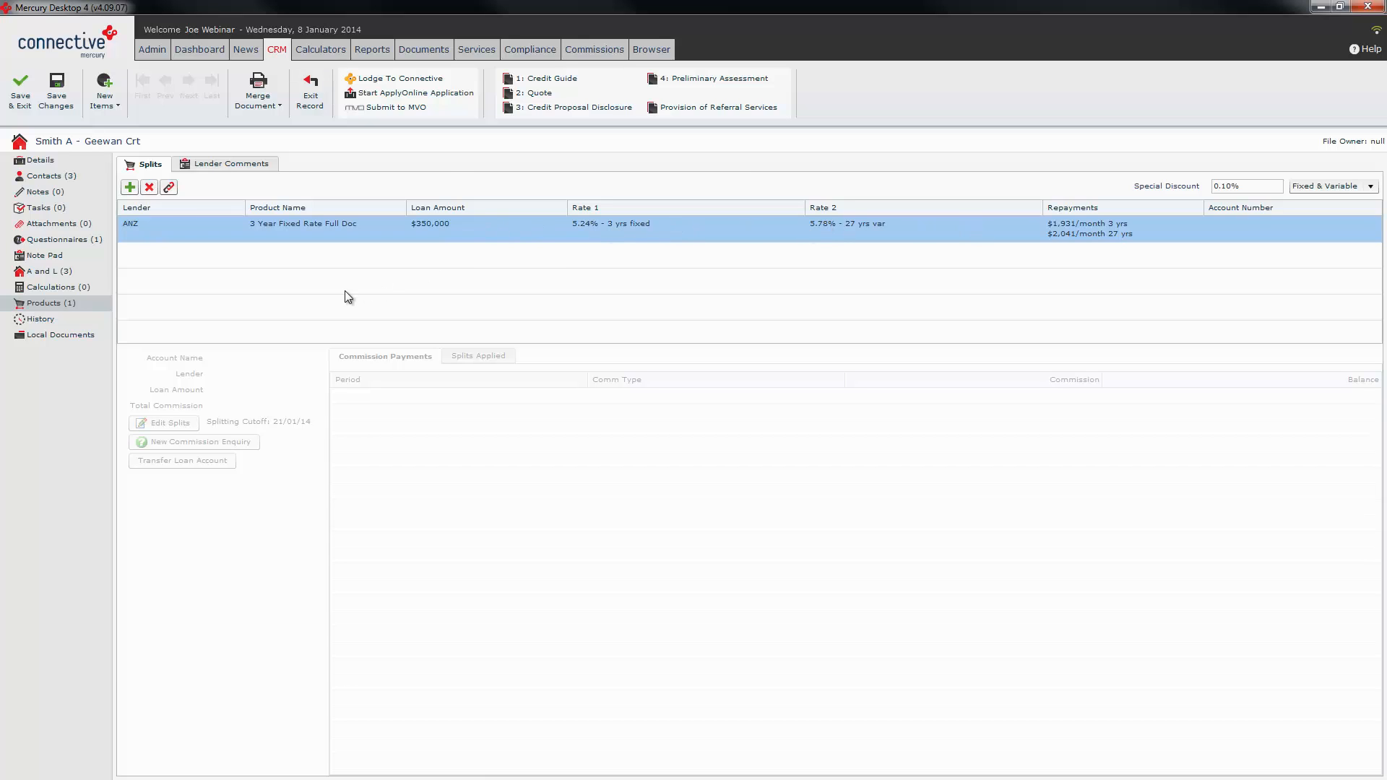
# Review the opportunity's status history, return to its details and save the changes
pyautogui.click(87, 320)
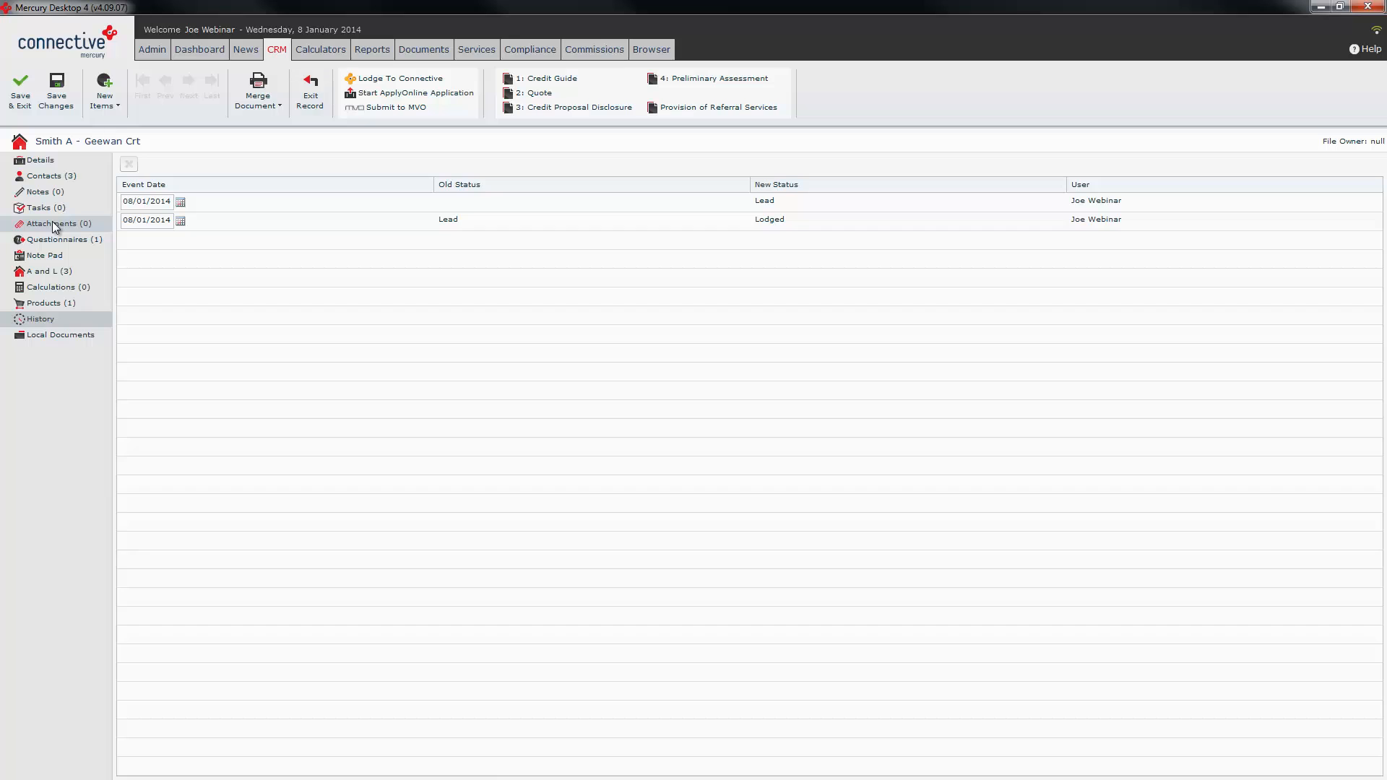
pyautogui.click(89, 162)
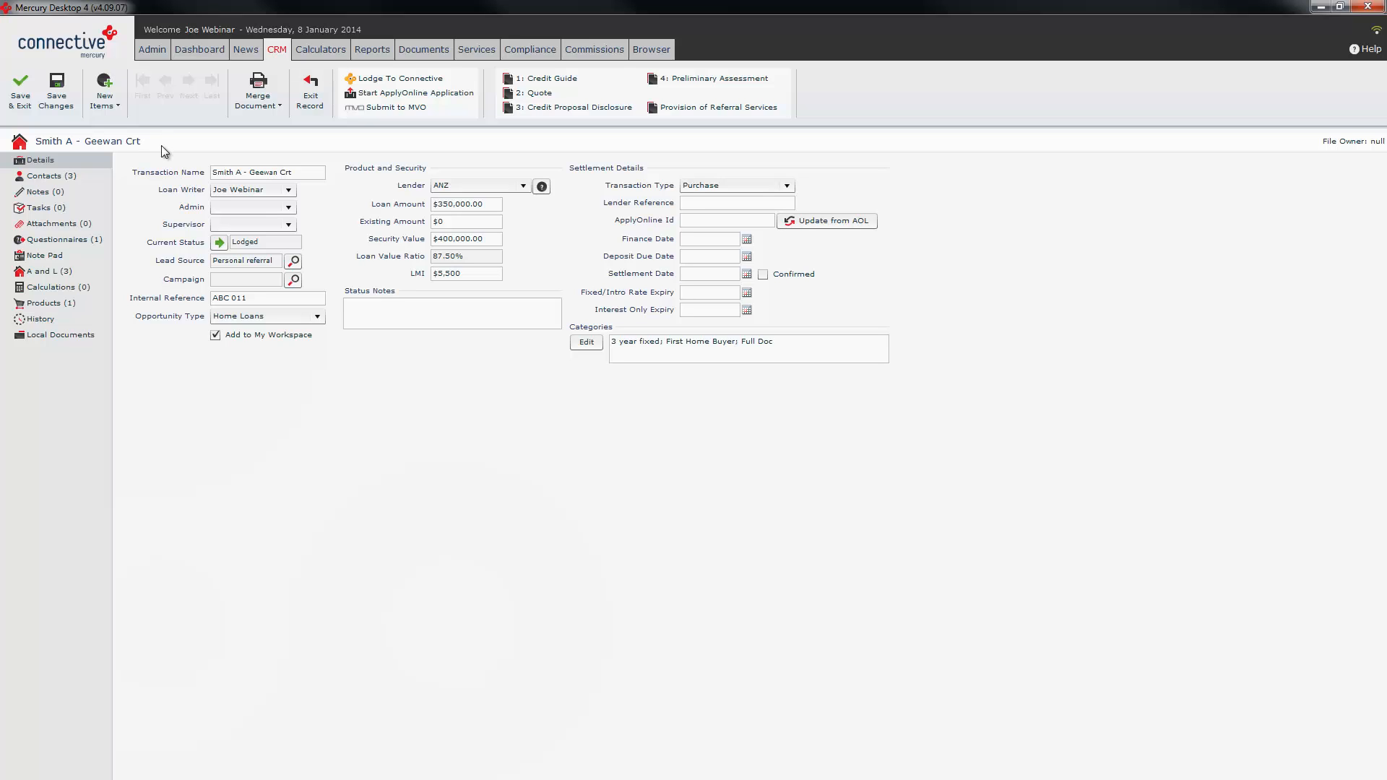
pyautogui.click(60, 91)
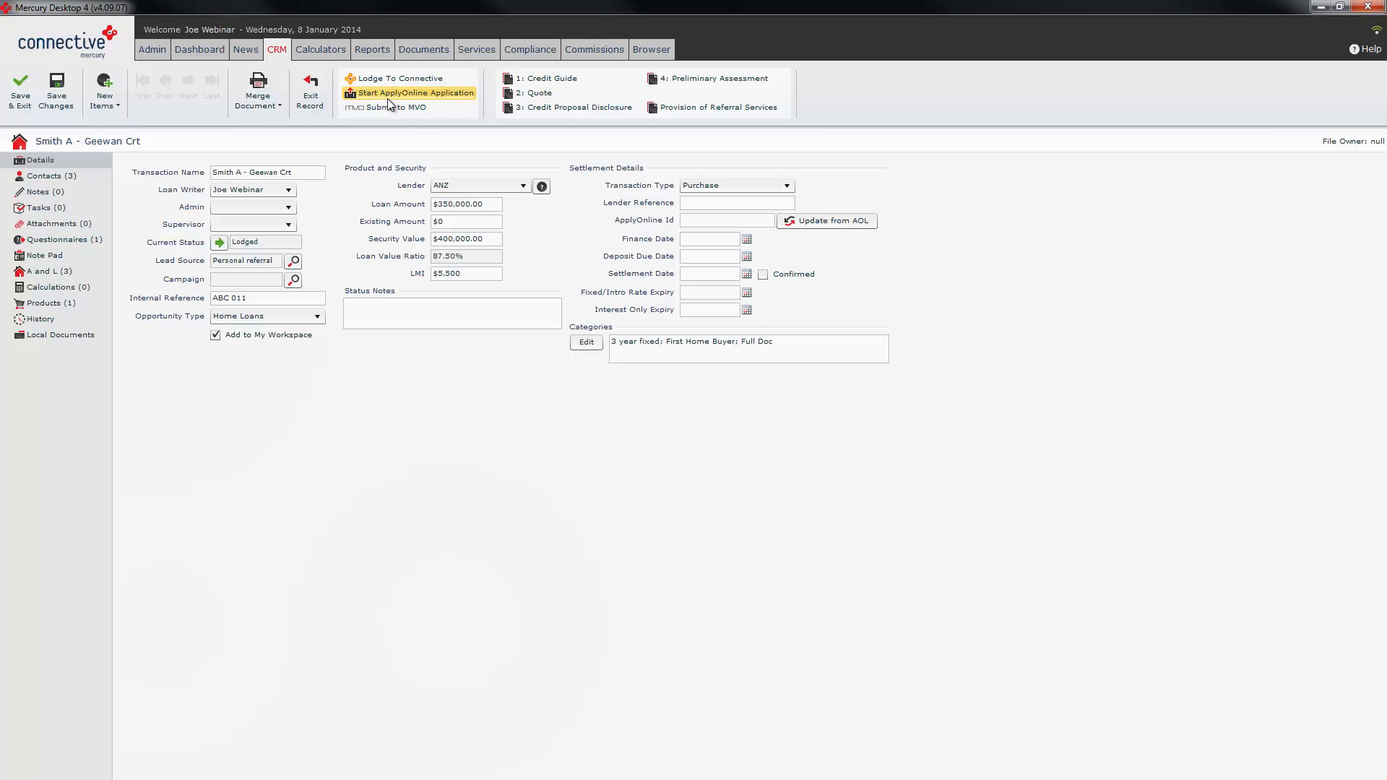
# Start an ApplyOnline application from the opportunity, review the loan, applicants and security in its summary, and close it
pyautogui.click(390, 93)
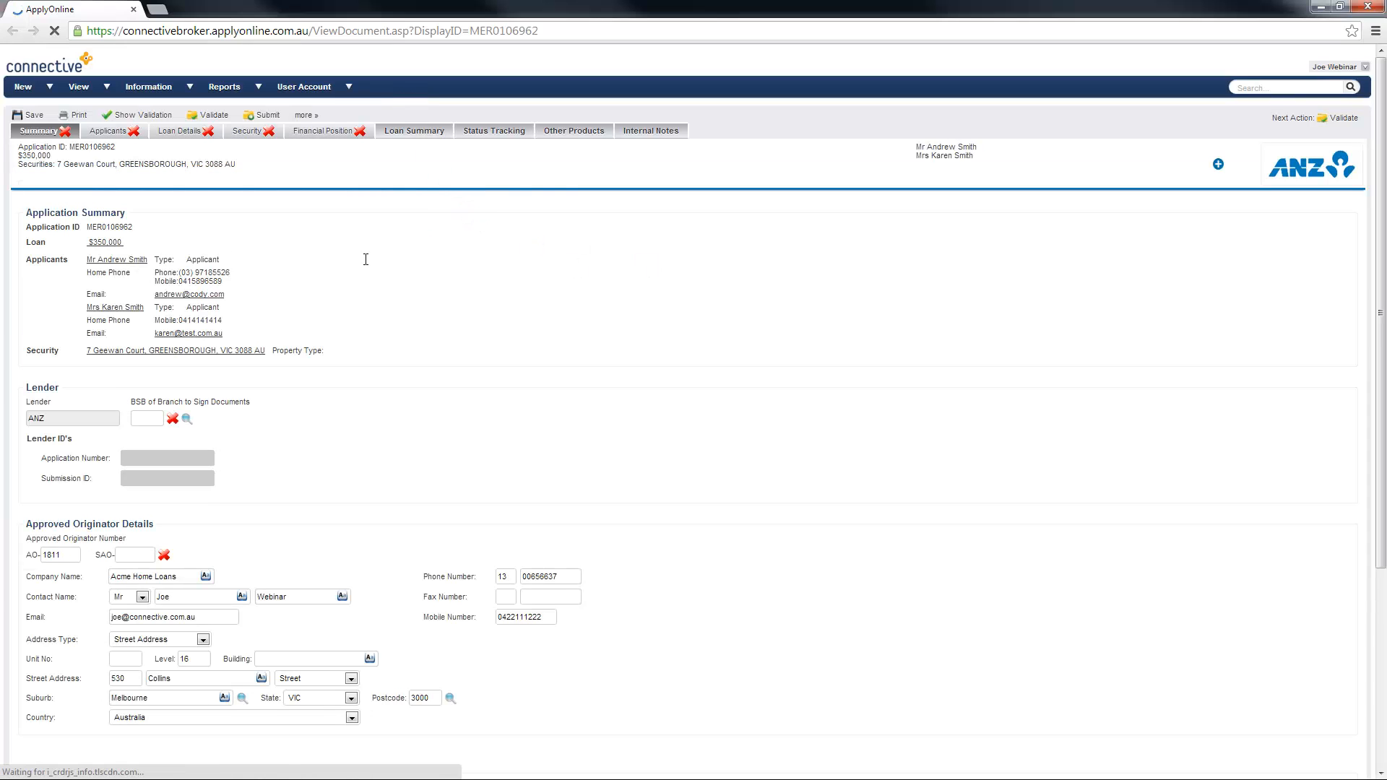
pyautogui.moveTo(87, 226); pyautogui.dragTo(321, 361)
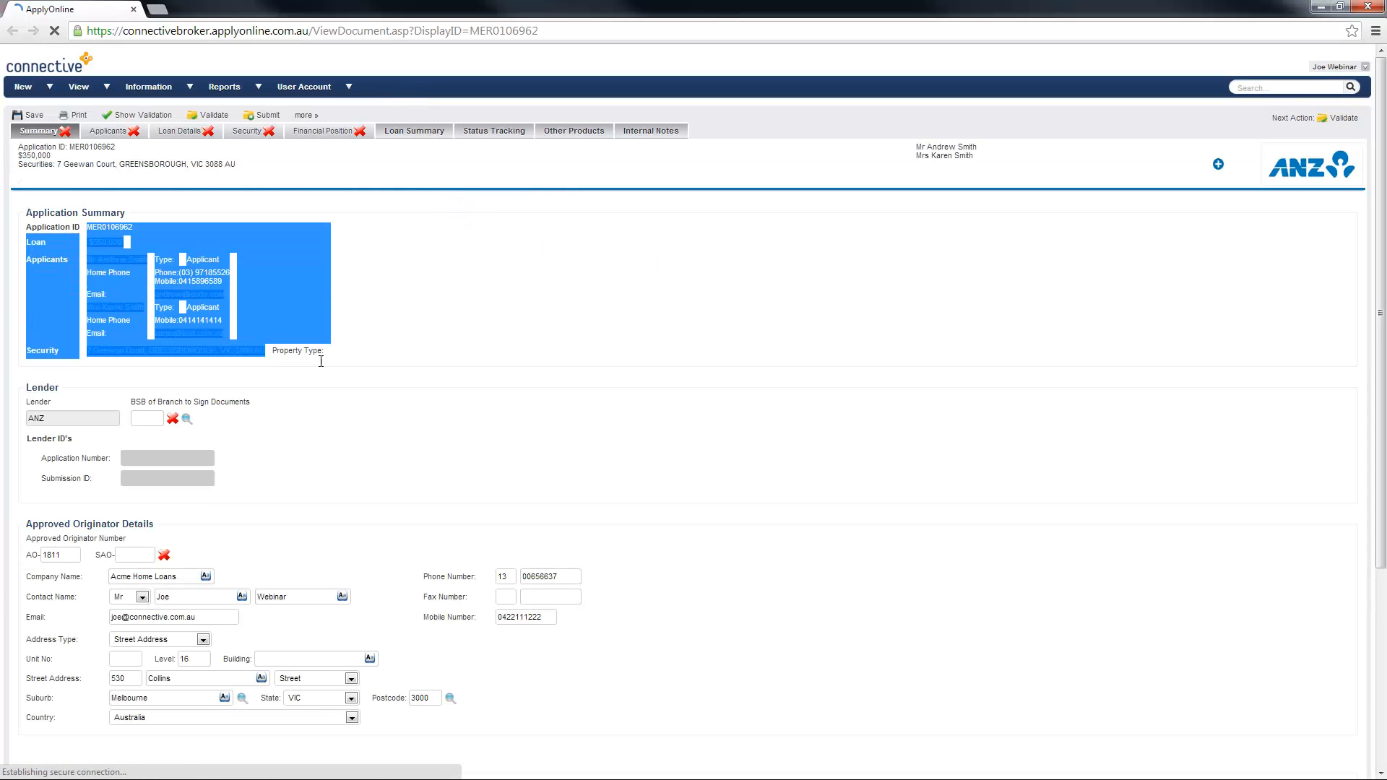
pyautogui.click(358, 361)
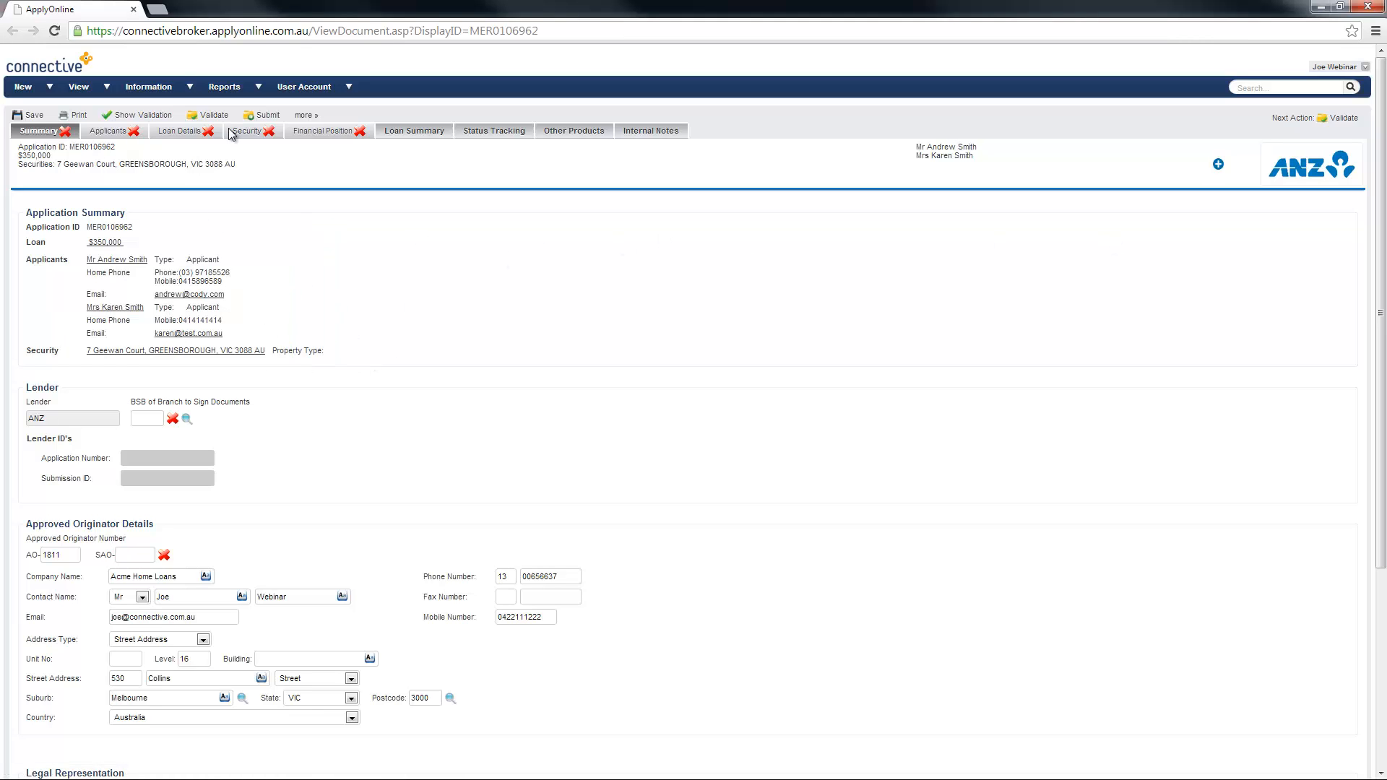
pyautogui.click(1373, 9)
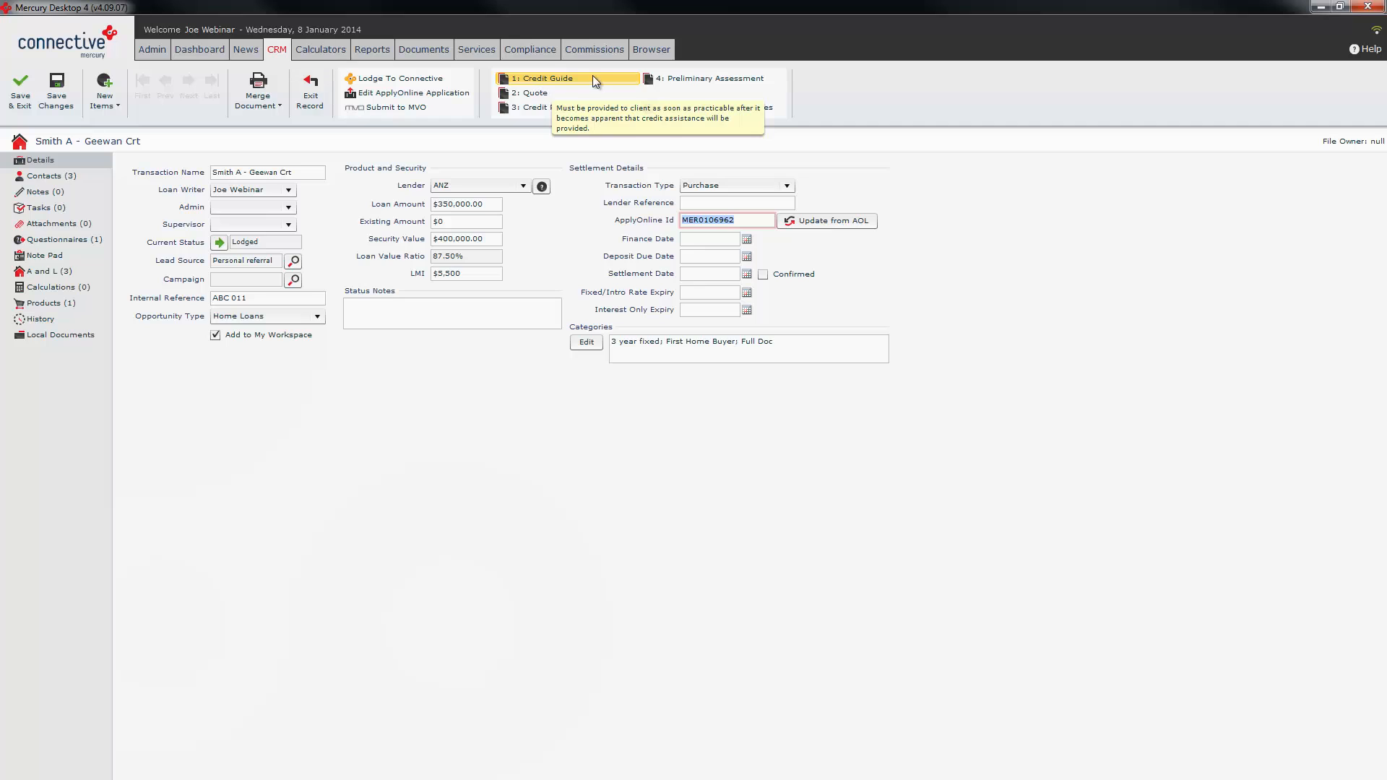
# Generate the credit guide from the template MASTER: Credit Guide - COSN.doc, read through its business details and commission sections, and close the preview
pyautogui.click(551, 81)
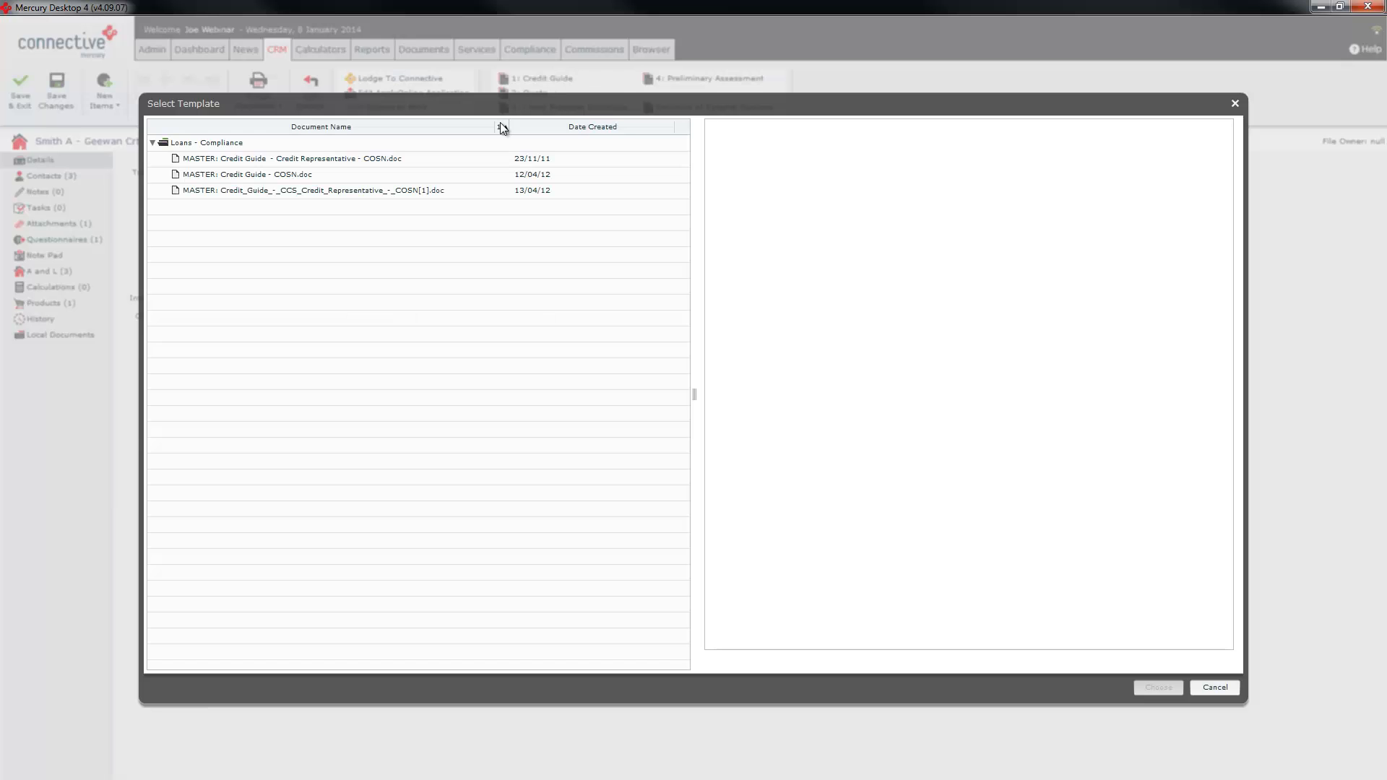
pyautogui.doubleClick(272, 174)
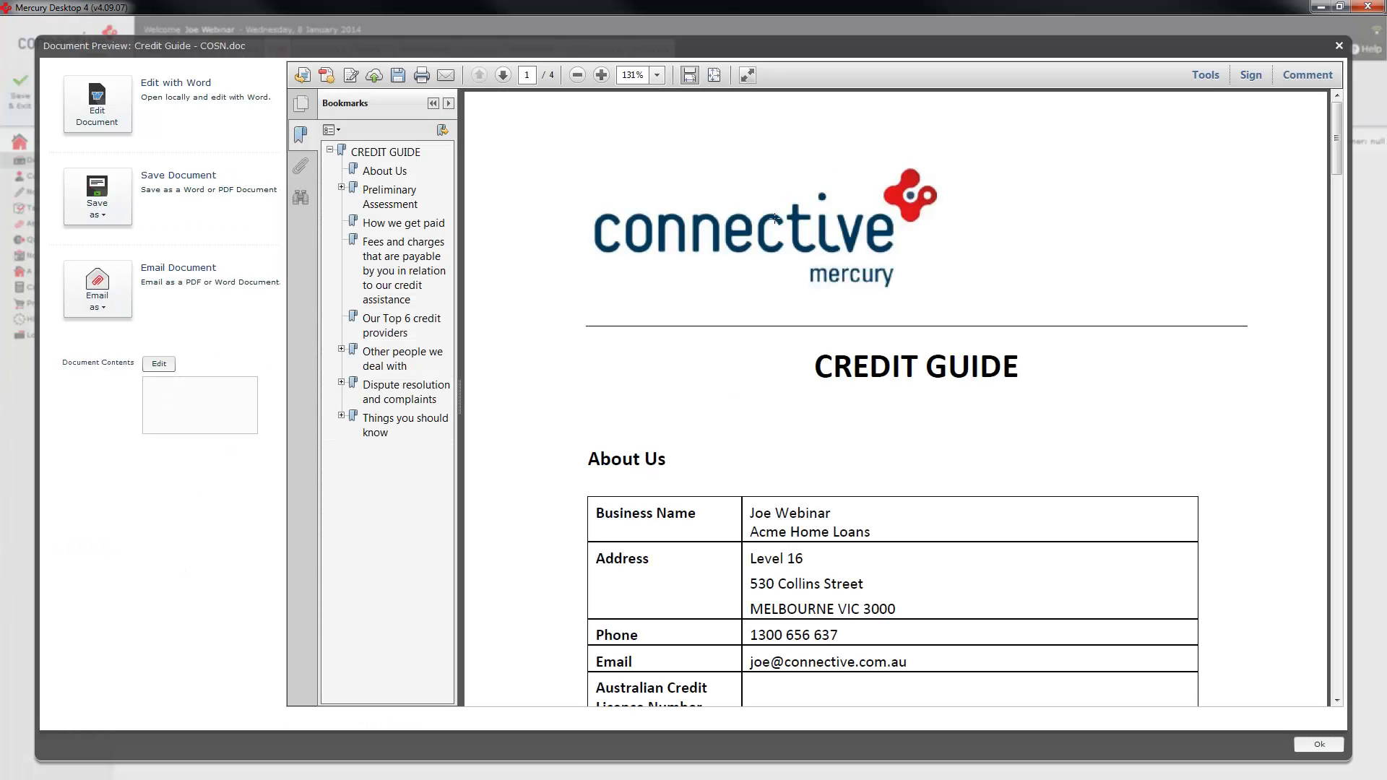
pyautogui.moveTo(1334, 141); pyautogui.dragTo(1329, 184)
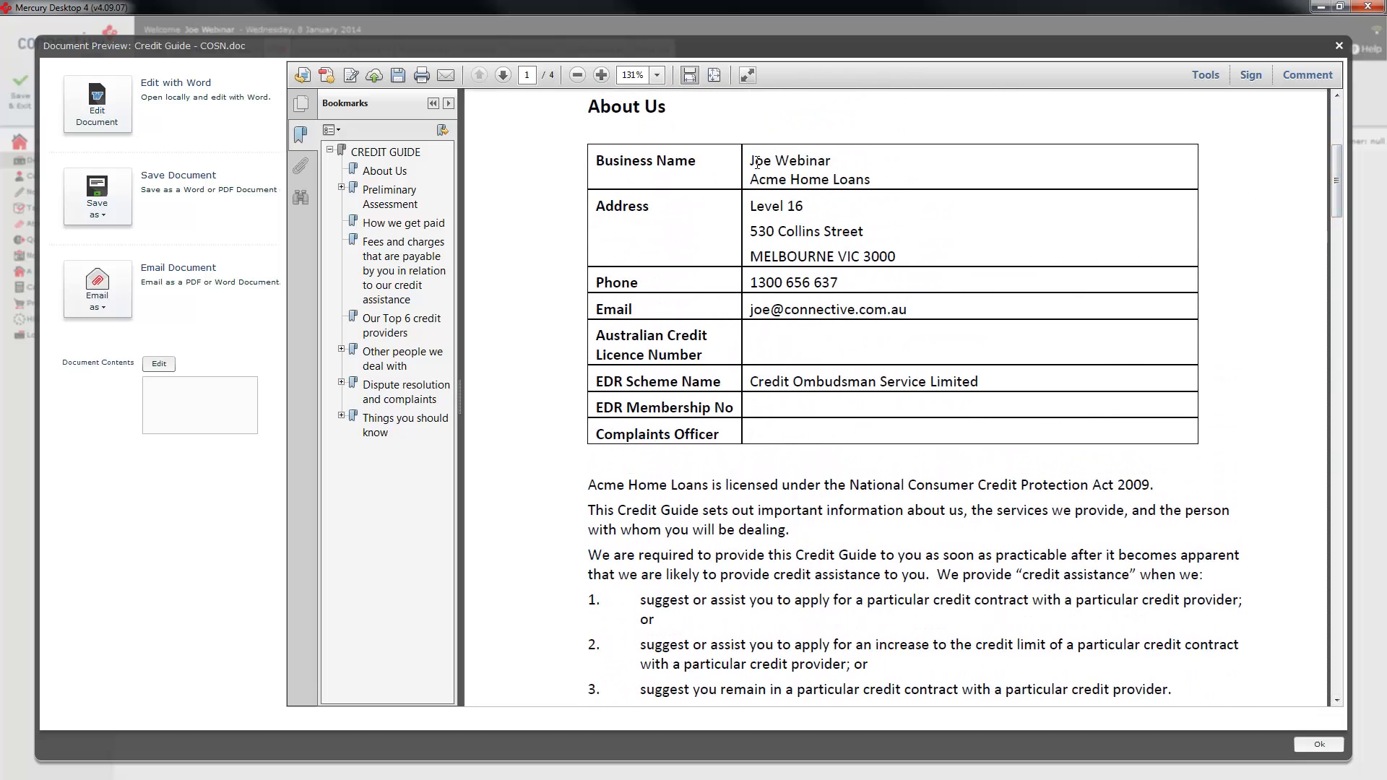
pyautogui.moveTo(751, 160); pyautogui.dragTo(940, 383)
pyautogui.scroll(-3, 915, 341)
pyautogui.scroll(-15, 915, 341)
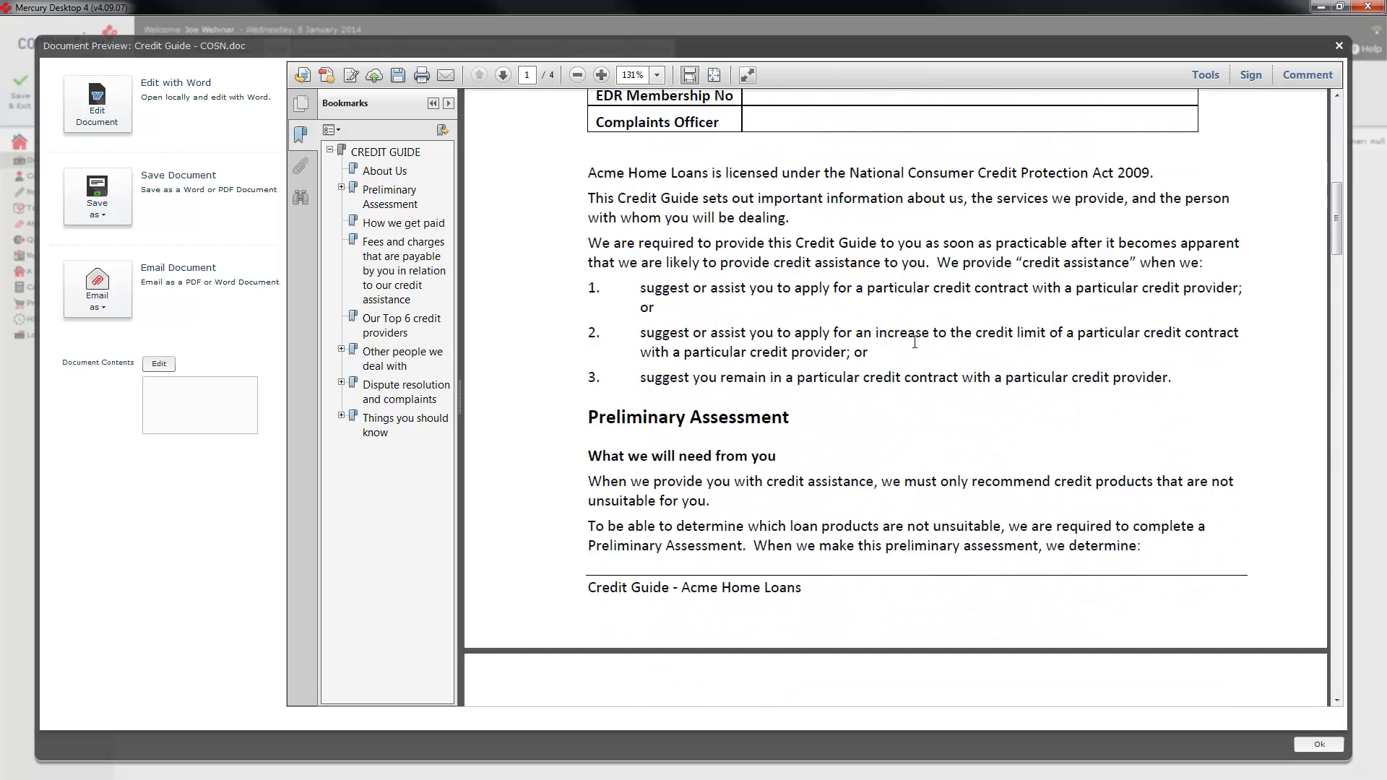
pyautogui.scroll(-9, 914, 341)
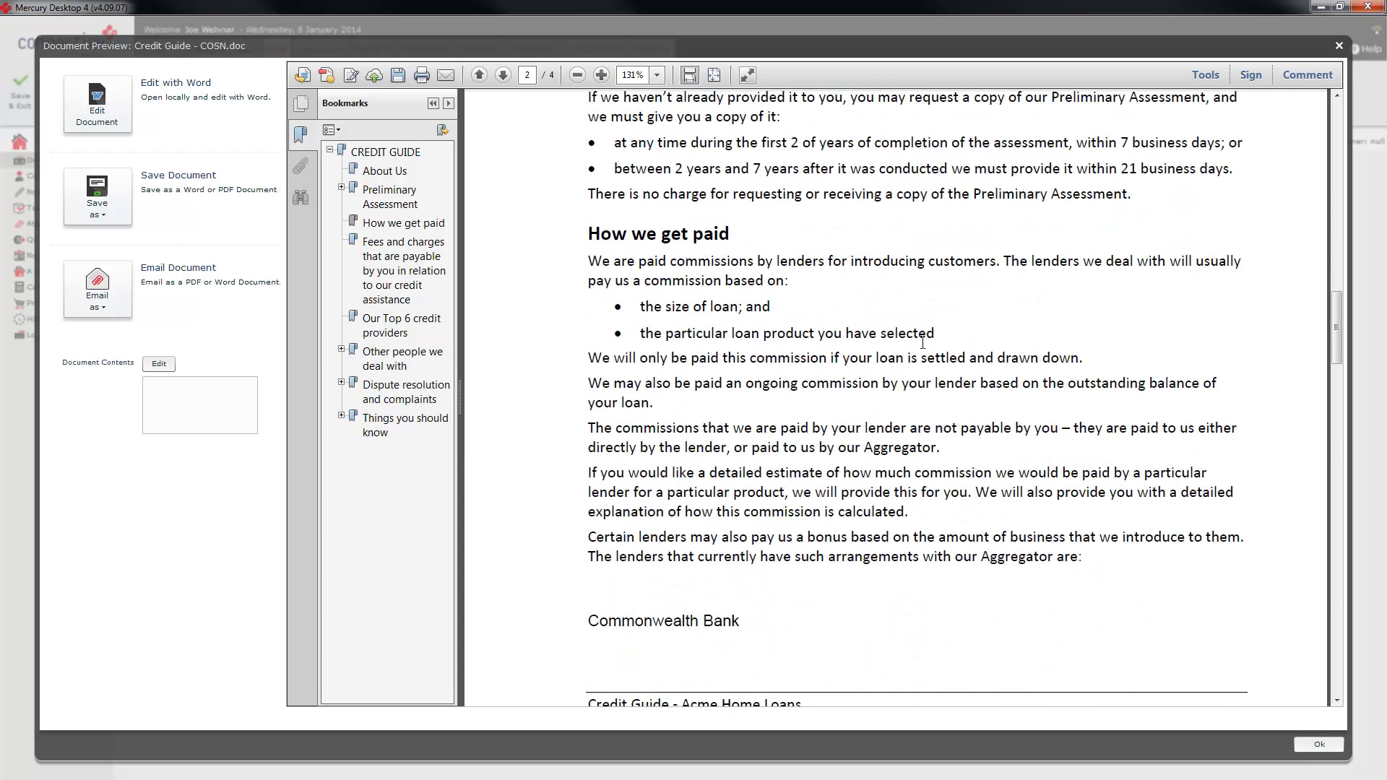
pyautogui.click(1319, 744)
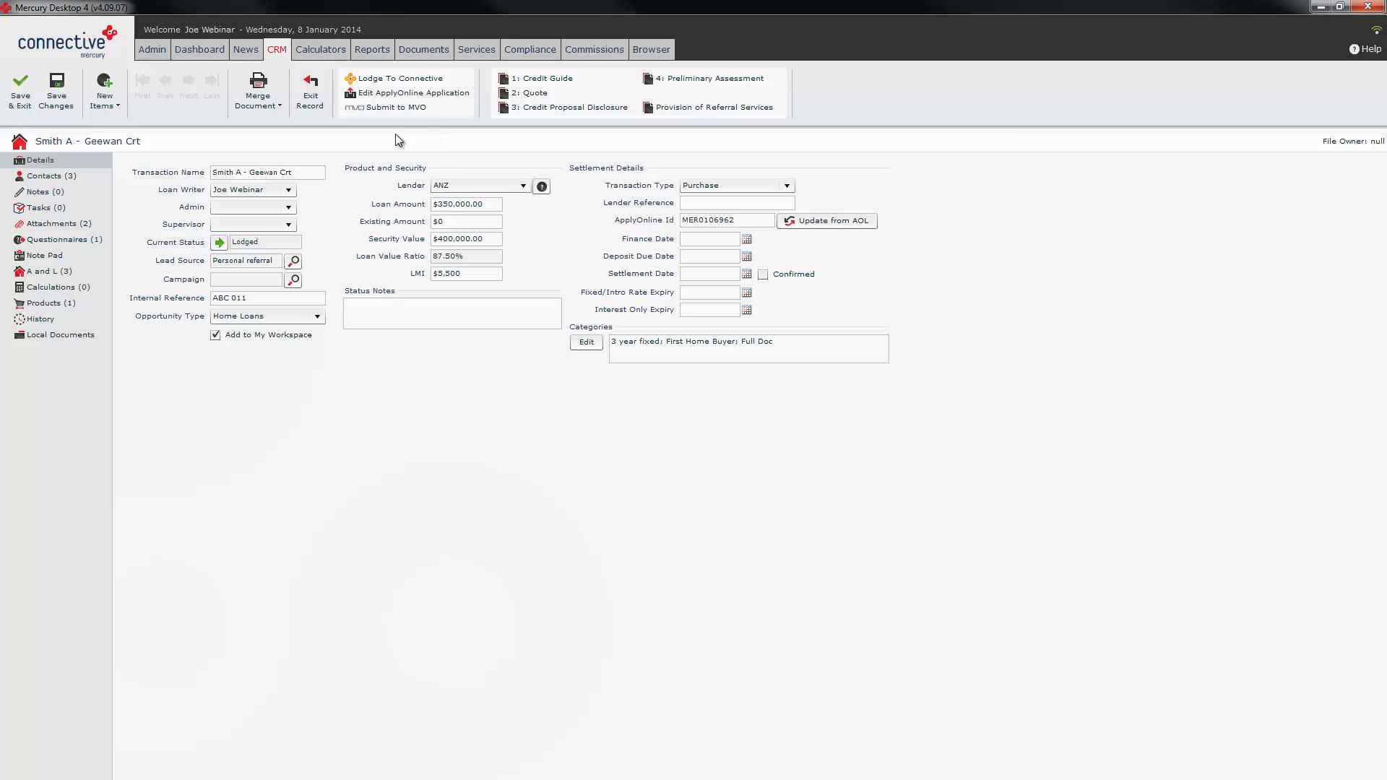
# Look through the Loans and Loans - Compliance letter templates available for merging, and leave without choosing one
pyautogui.click(262, 98)
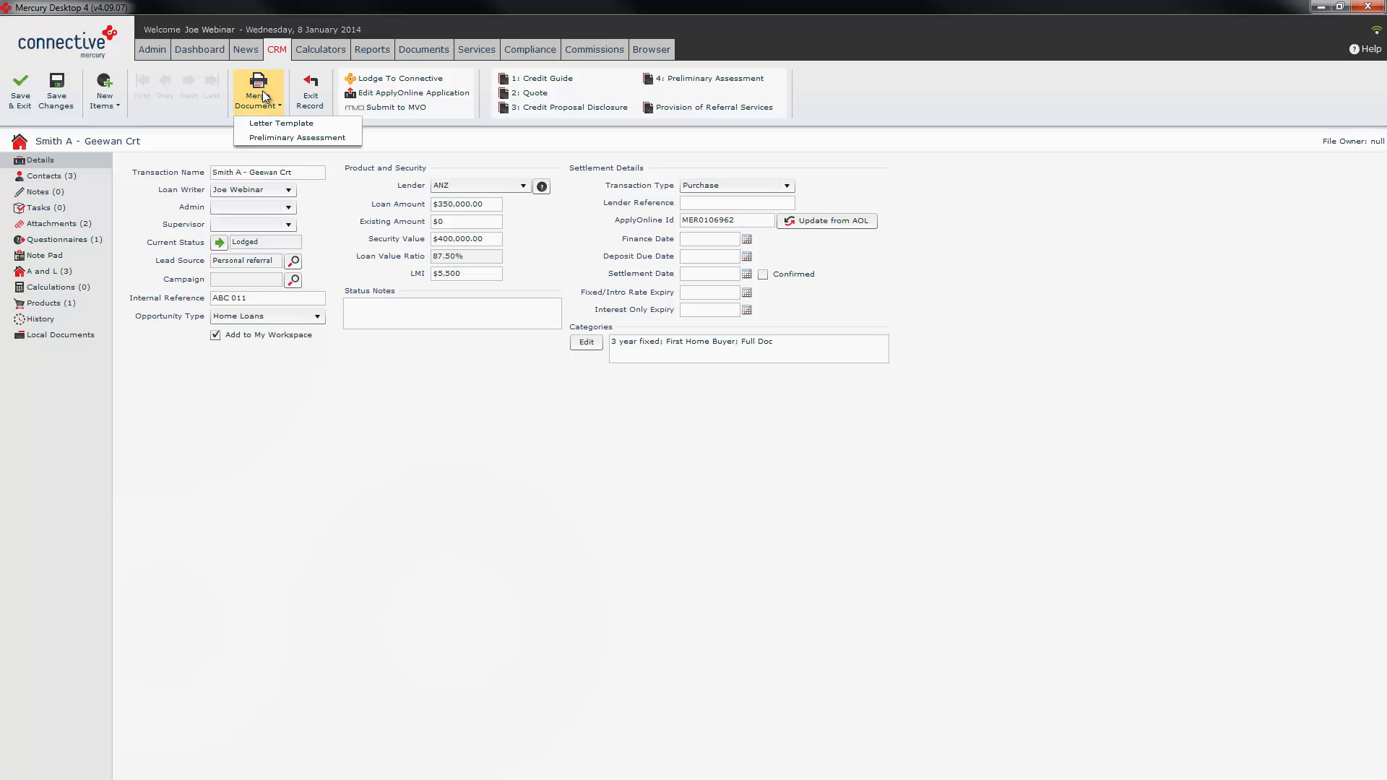
pyautogui.click(286, 125)
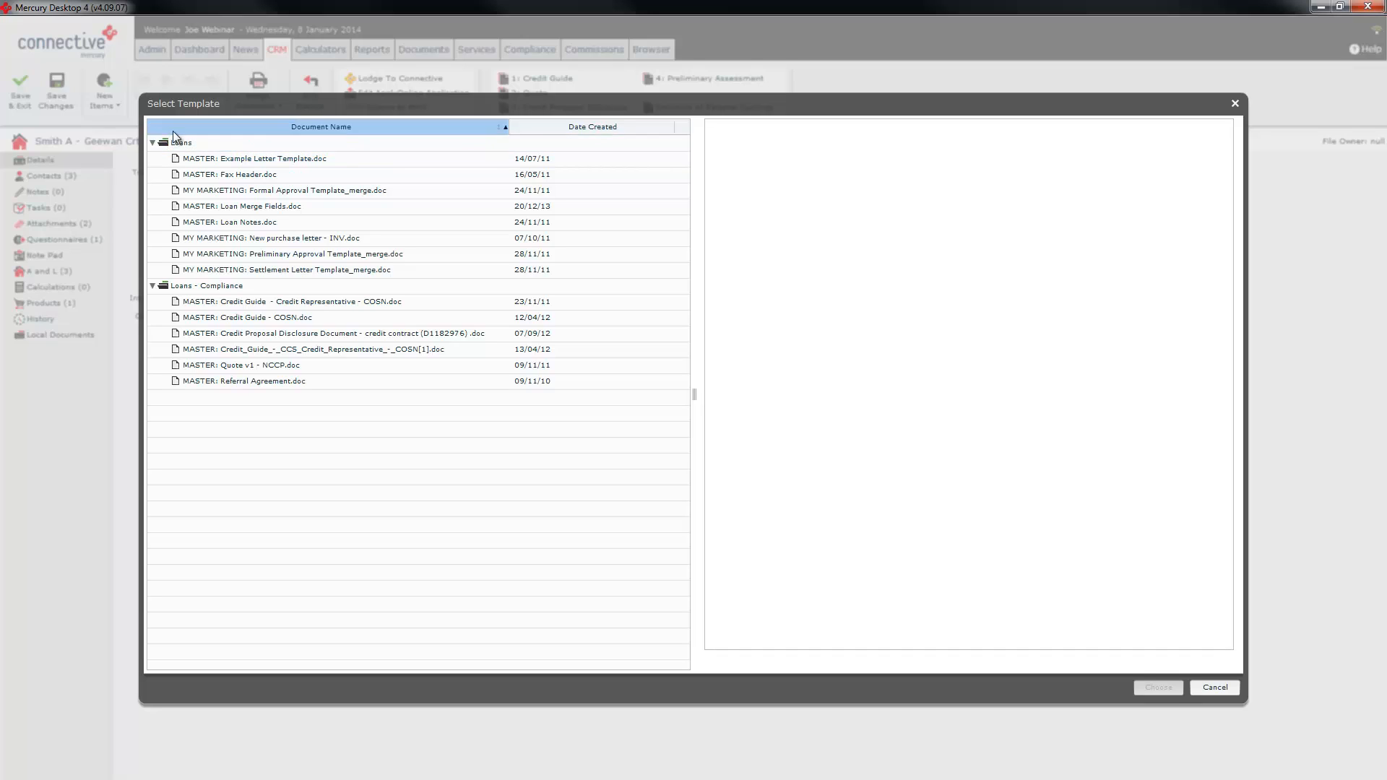
pyautogui.click(189, 145)
pyautogui.click(189, 221)
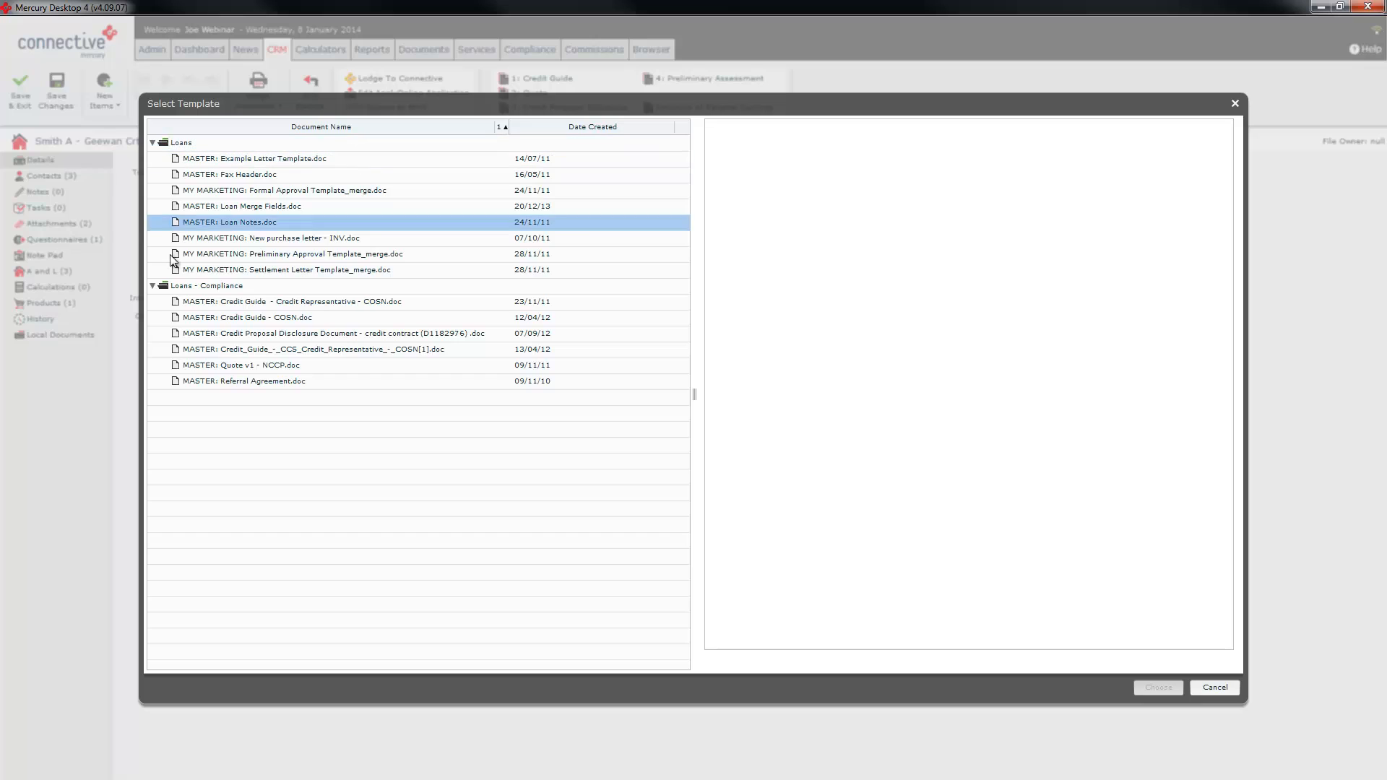
pyautogui.click(181, 286)
pyautogui.click(172, 144)
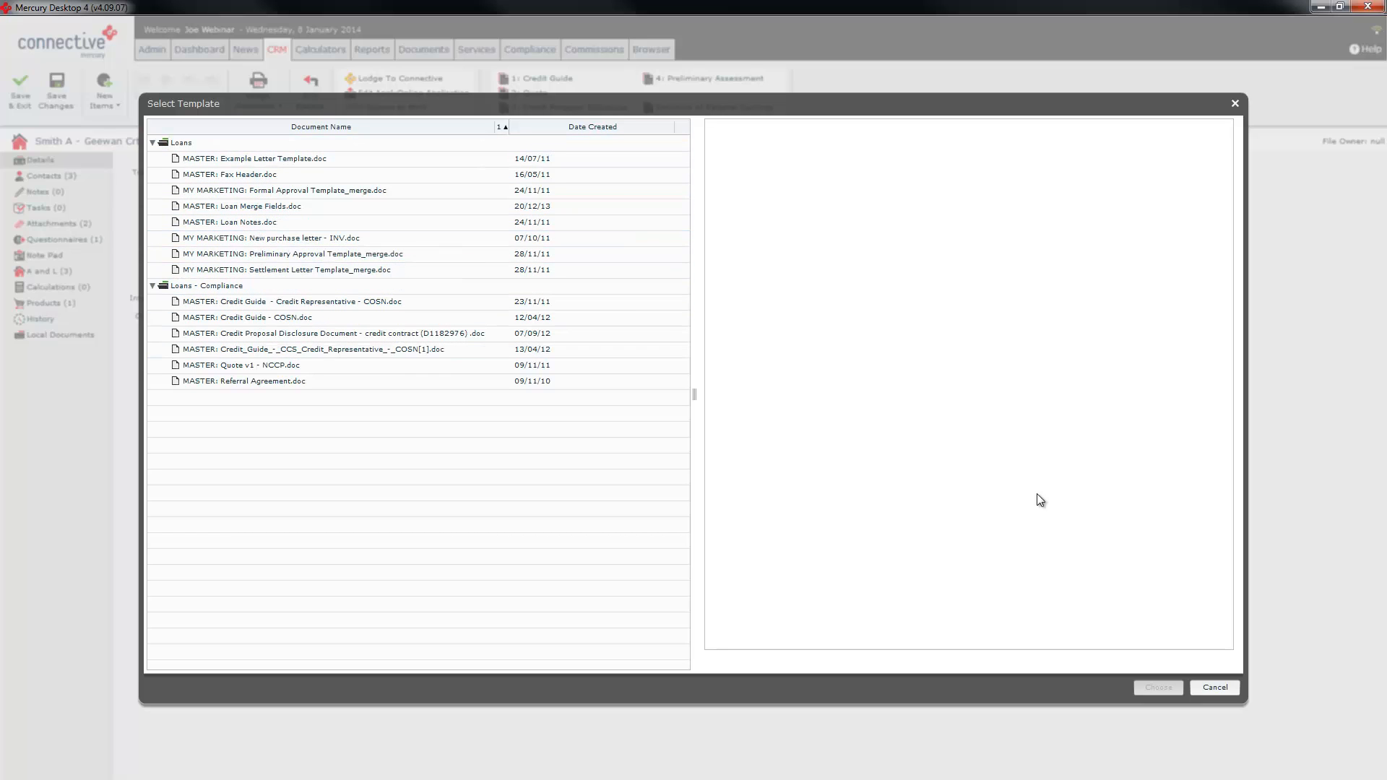
pyautogui.click(1214, 685)
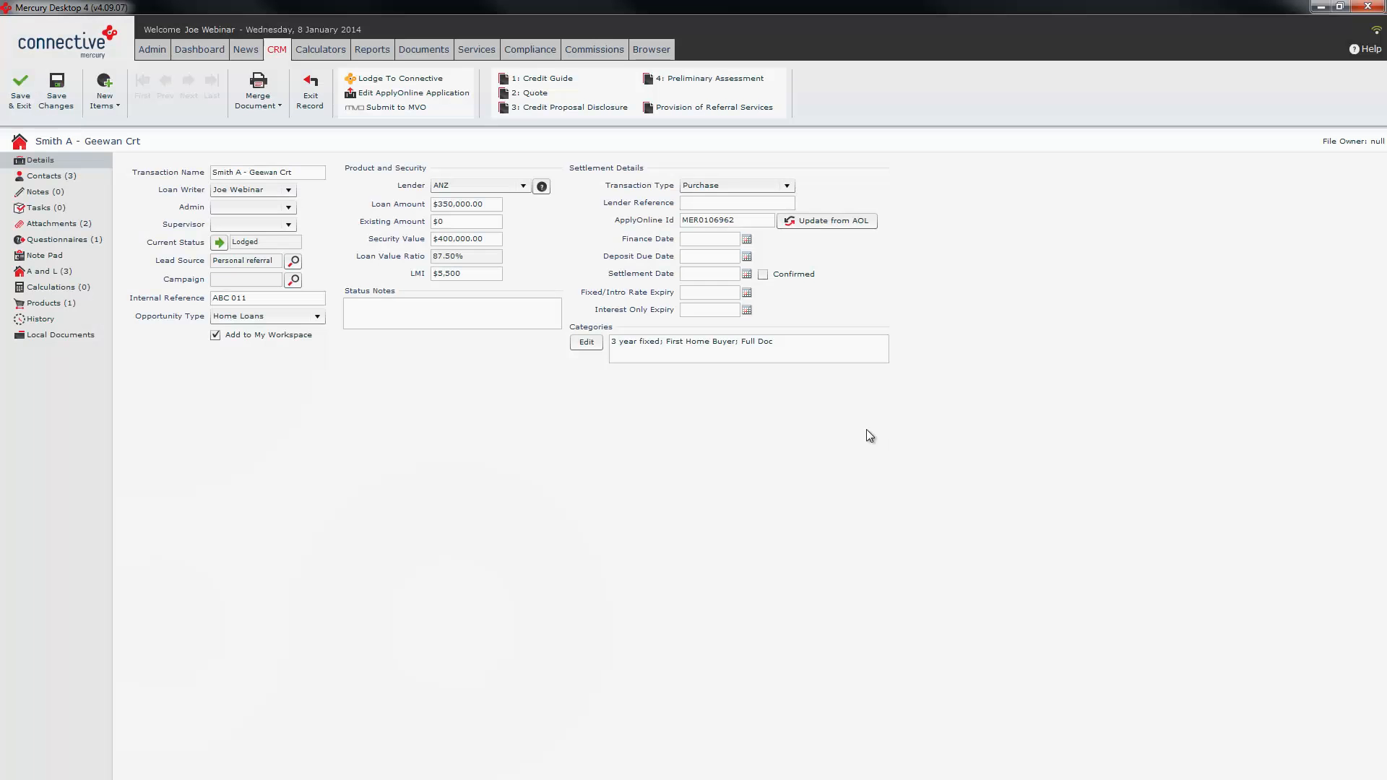